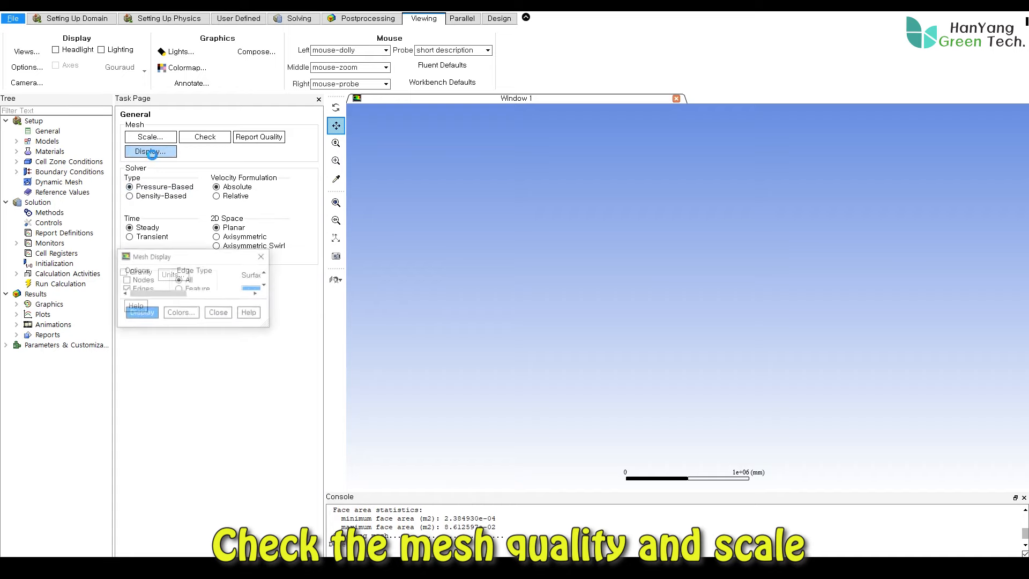
Step: Display the mesh fitted to the graphics window with all surfaces except default-interior
{"action": "left_click", "coordinate": [219, 397]}
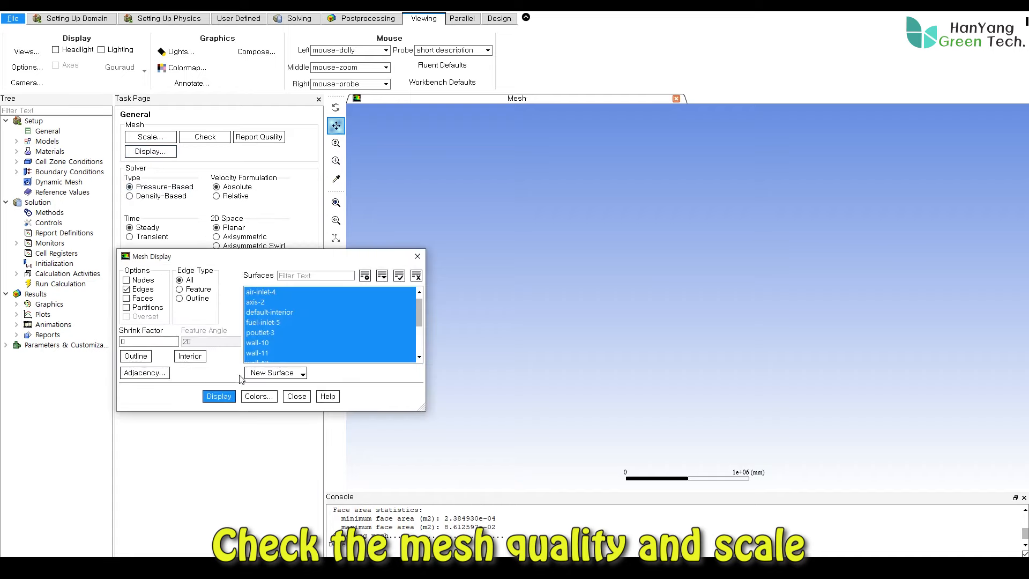
{"action": "left_click_drag", "start_coordinate": [258, 259], "coordinate": [207, 278]}
{"action": "left_click", "coordinate": [336, 203]}
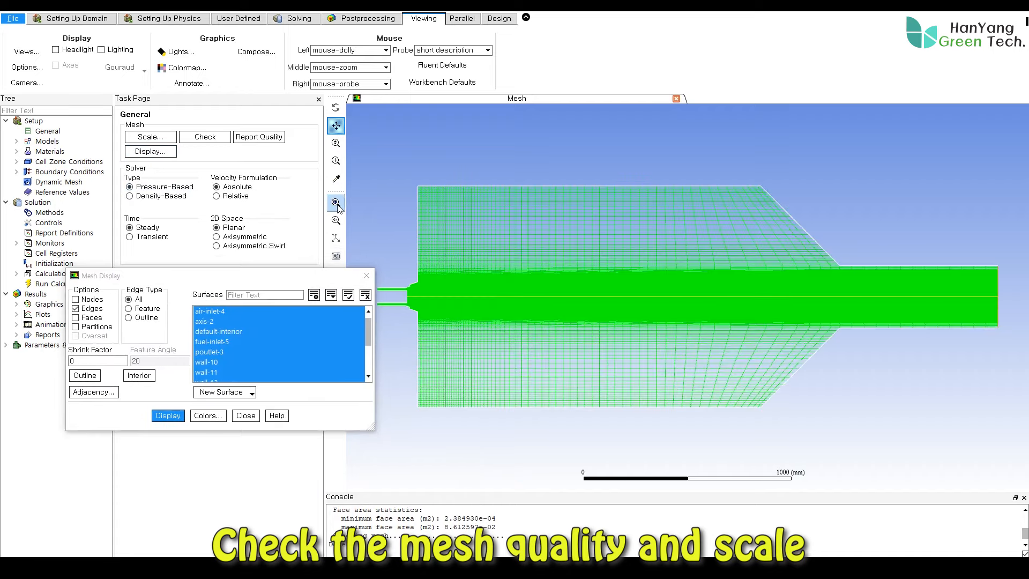
{"action": "left_click", "coordinate": [241, 333]}
{"action": "left_click", "coordinate": [171, 418]}
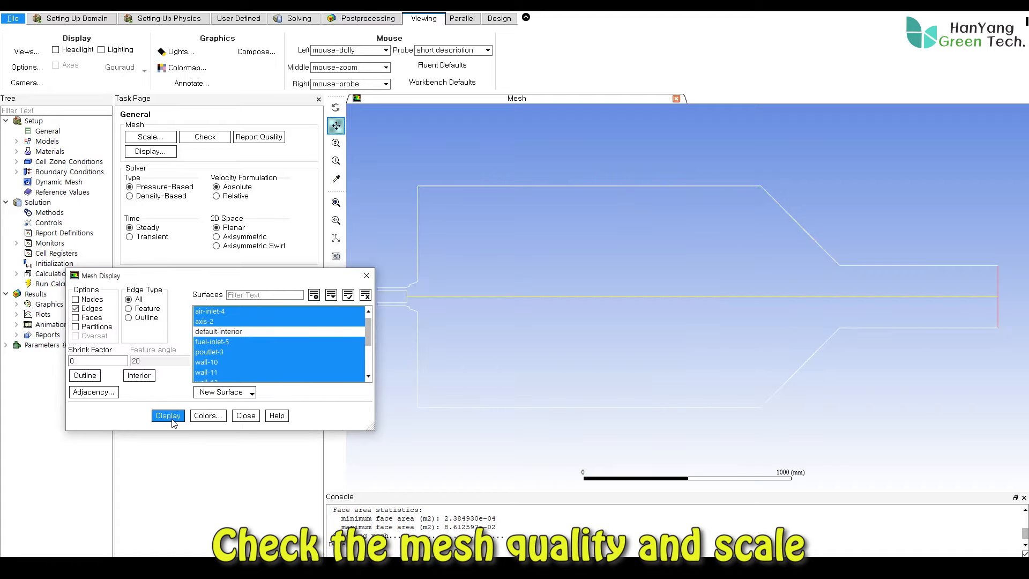
{"action": "left_click", "coordinate": [246, 415]}
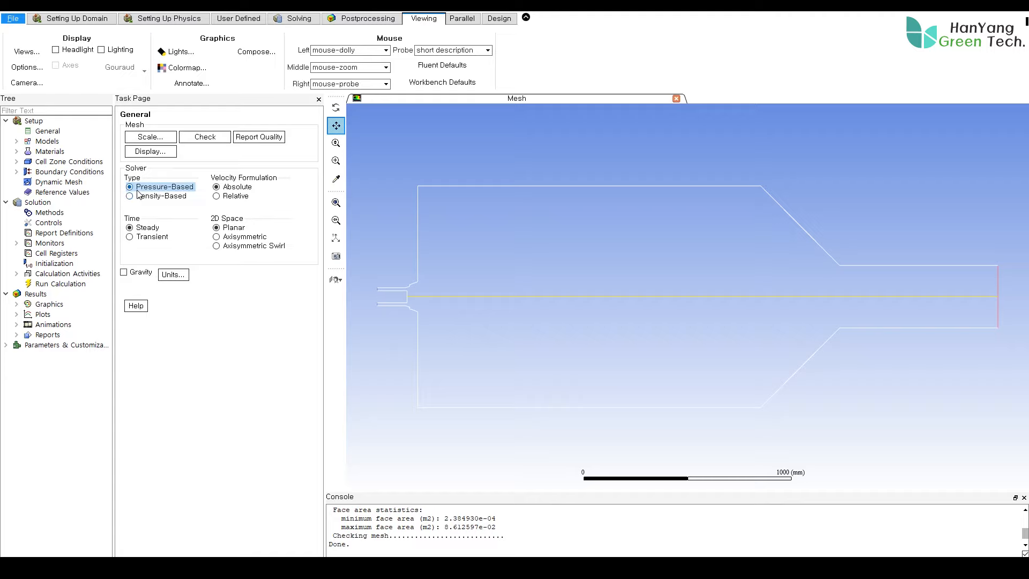
Step: Set the 2D space to Axisymmetric Swirl and enable the energy equation
{"action": "left_click", "coordinate": [236, 246]}
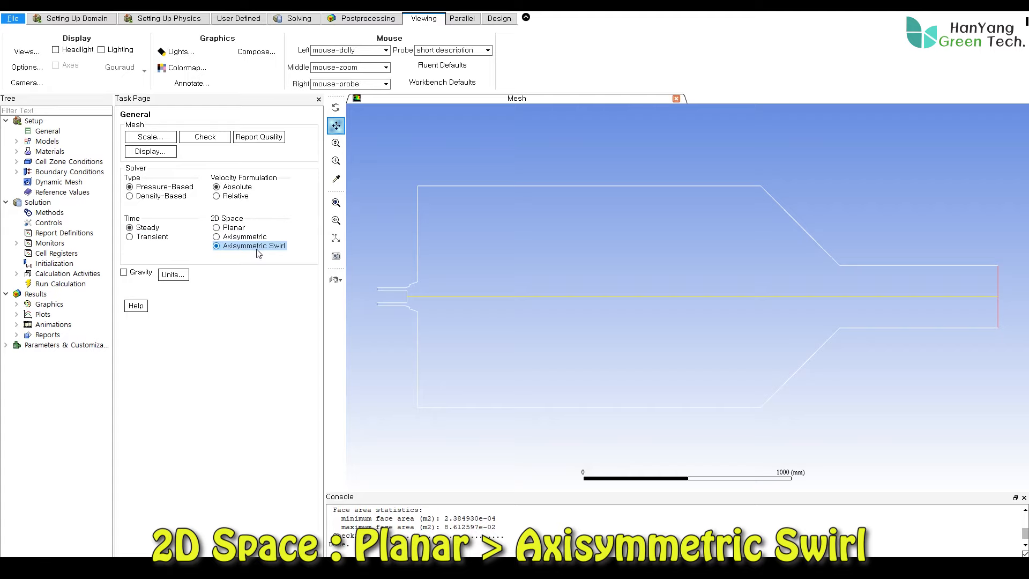
{"action": "double_click", "coordinate": [48, 141]}
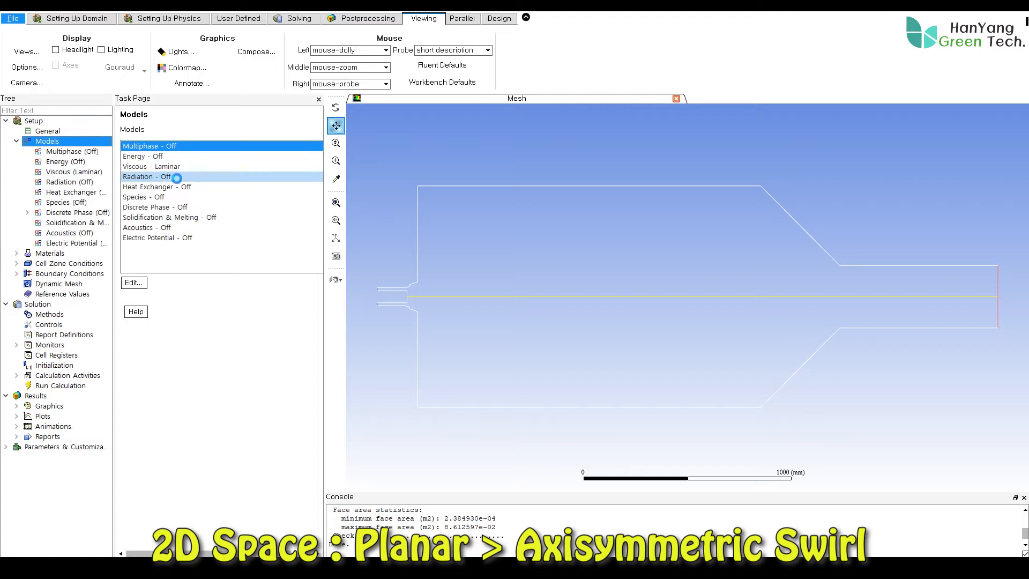
{"action": "double_click", "coordinate": [143, 156]}
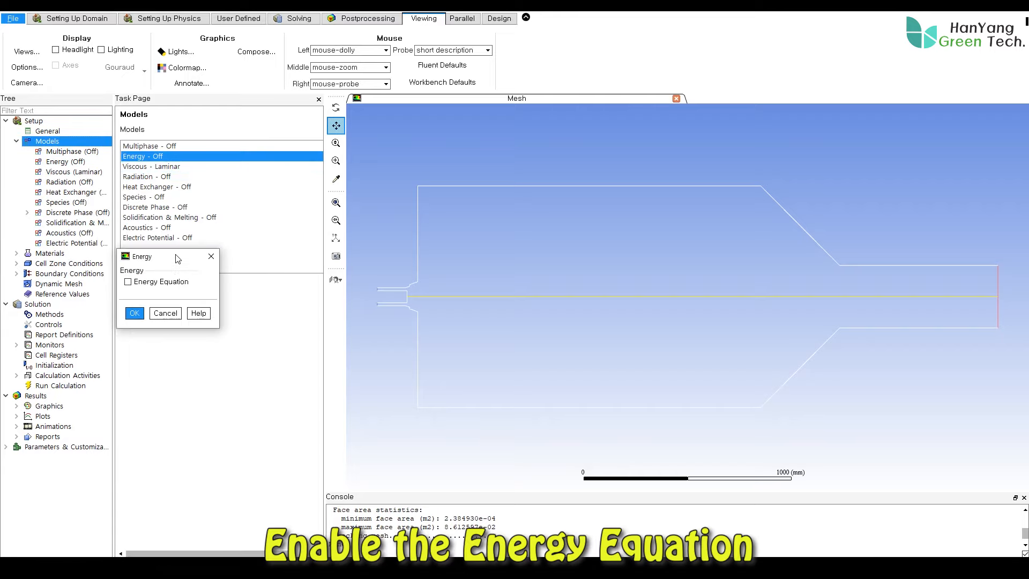
{"action": "left_click_drag", "start_coordinate": [179, 255], "coordinate": [432, 160]}
{"action": "left_click", "coordinate": [392, 183]}
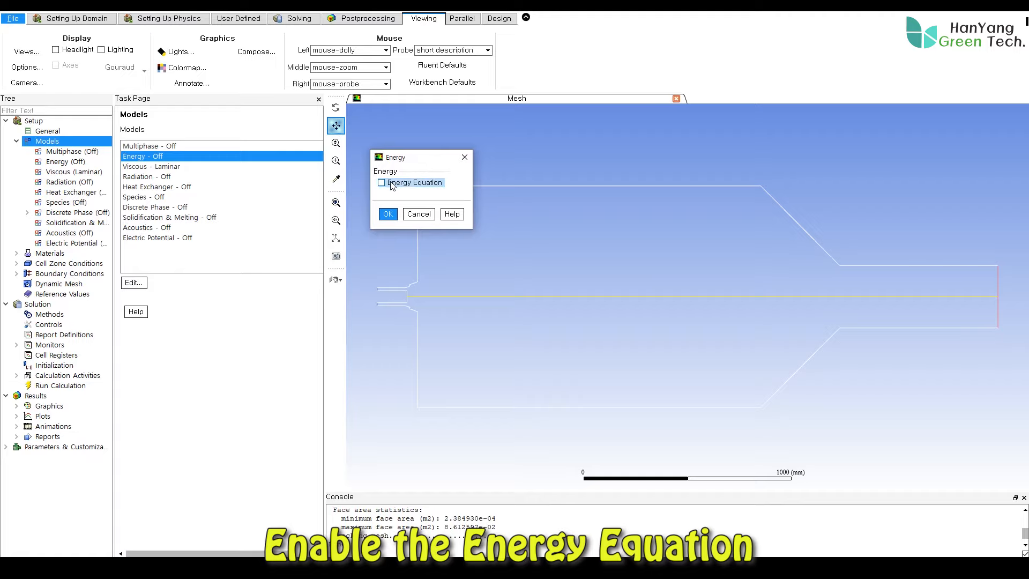
{"action": "left_click", "coordinate": [388, 214]}
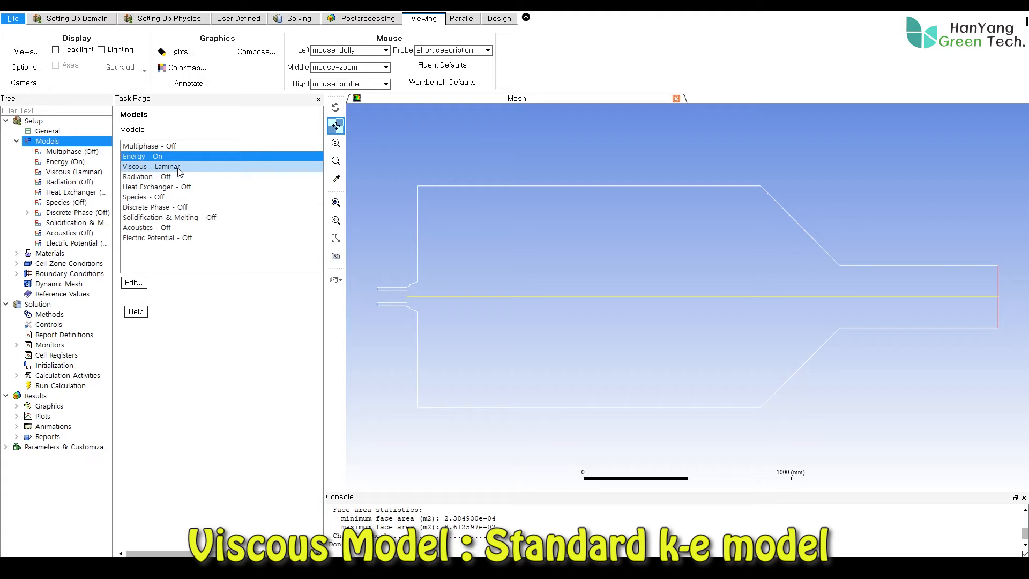
Step: Set the viscous model to standard k-epsilon (2 eqn) with standard wall functions
{"action": "double_click", "coordinate": [252, 167]}
{"action": "left_click_drag", "start_coordinate": [221, 256], "coordinate": [429, 141]}
{"action": "left_click", "coordinate": [409, 195]}
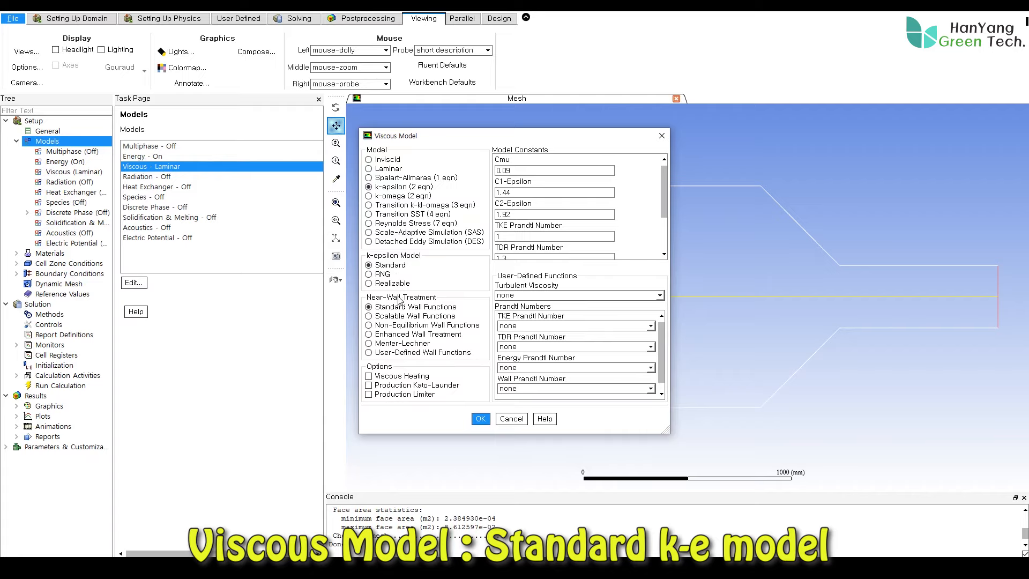
{"action": "left_click", "coordinate": [480, 420]}
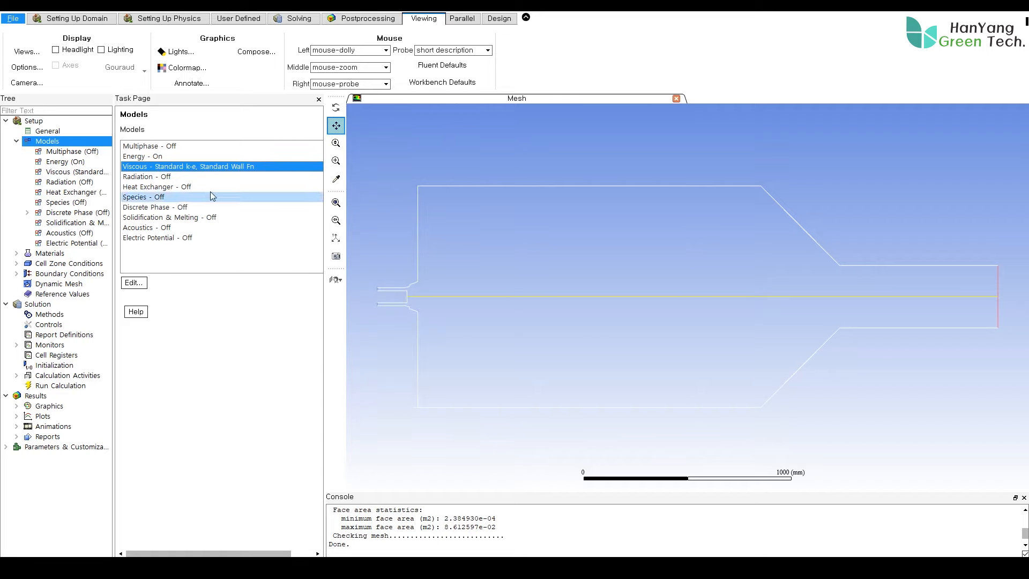
Step: Enable the Discrete Ordinates (DO) radiation model with 1 energy iteration per radiation iteration
{"action": "double_click", "coordinate": [168, 177]}
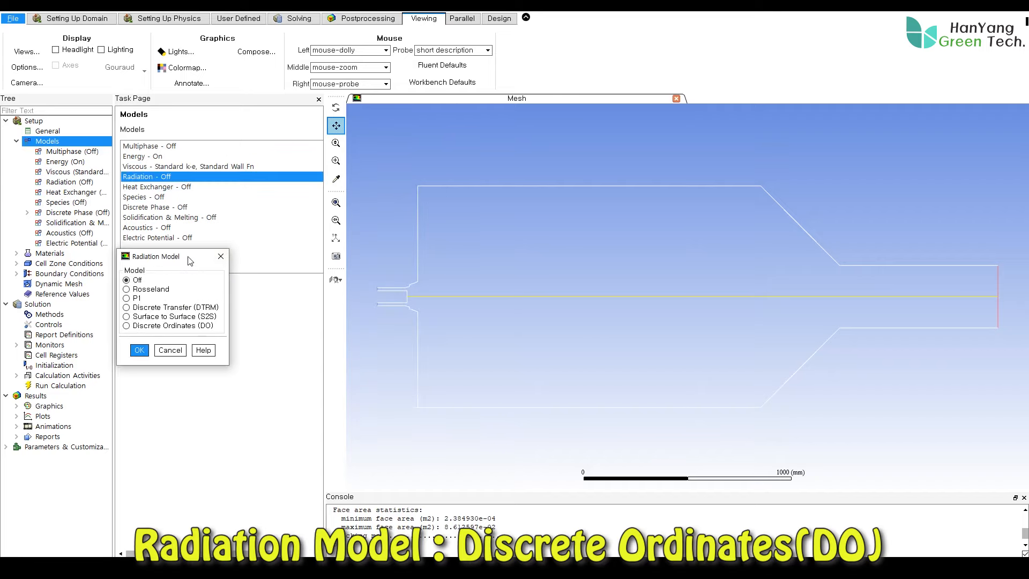
{"action": "left_click_drag", "start_coordinate": [188, 256], "coordinate": [426, 145]}
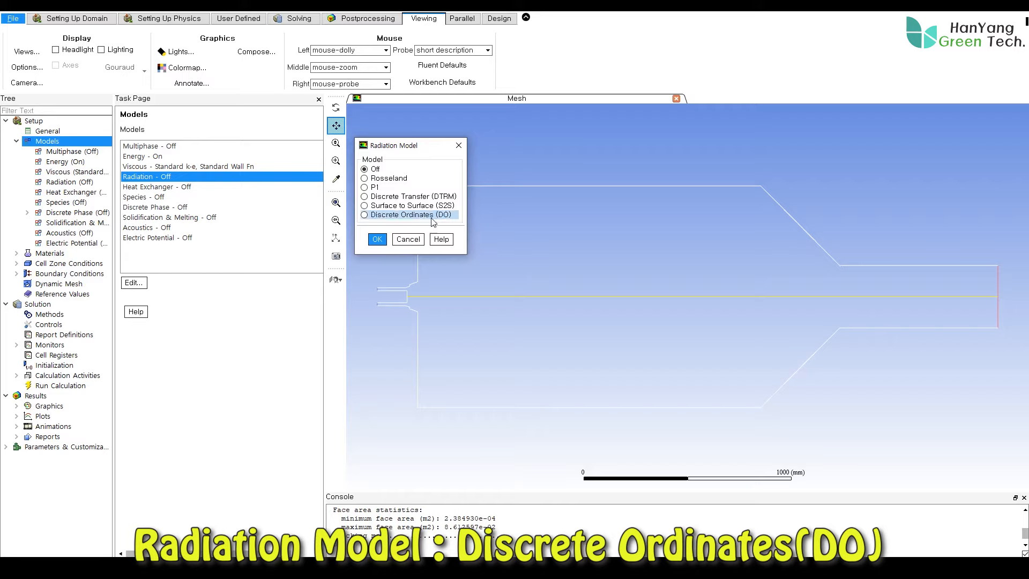
{"action": "left_click", "coordinate": [398, 216]}
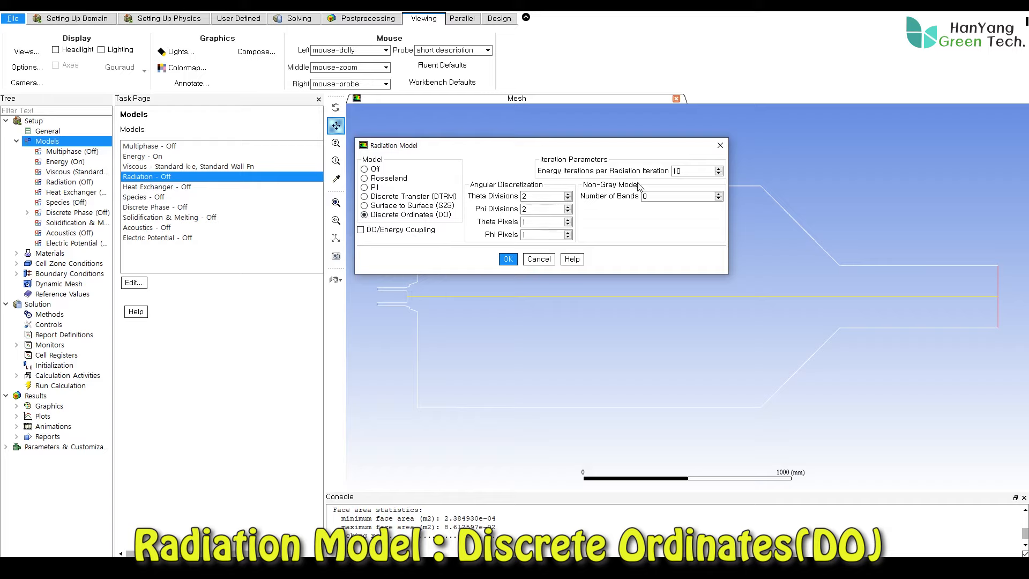
{"action": "left_click_drag", "start_coordinate": [684, 170], "coordinate": [670, 170]}
{"action": "type", "text": "1"}
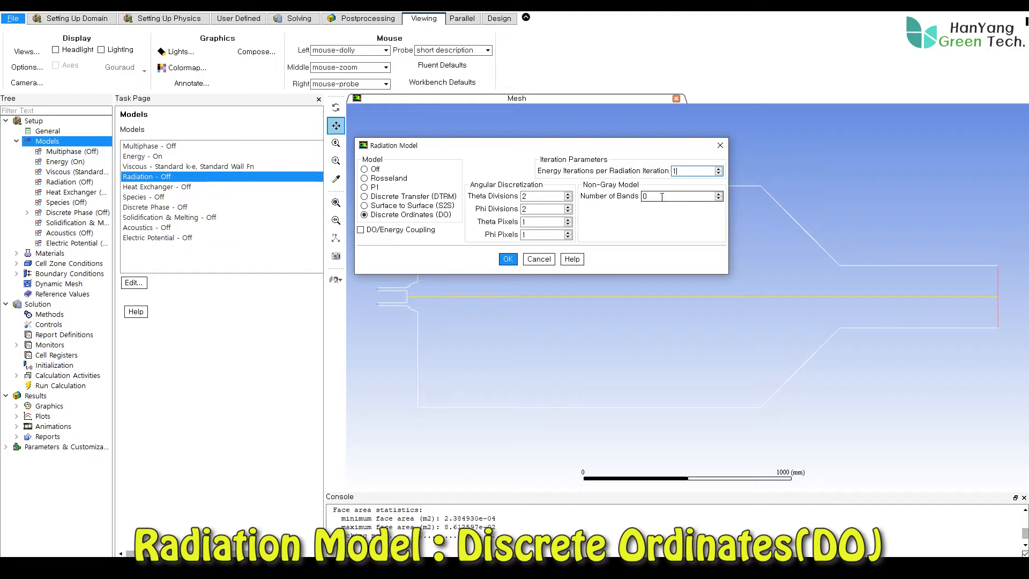
{"action": "left_click", "coordinate": [509, 260]}
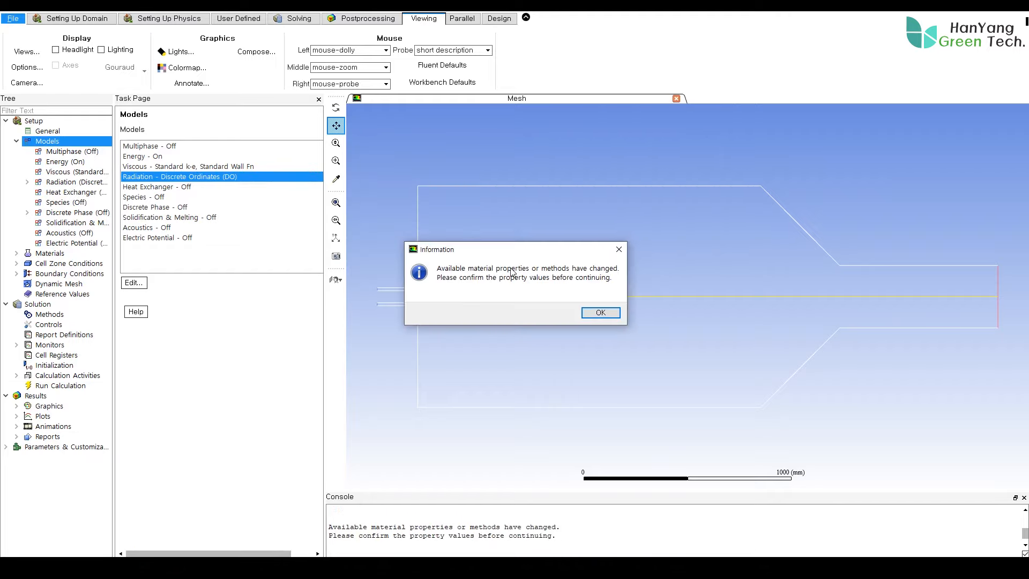
{"action": "left_click", "coordinate": [590, 312]}
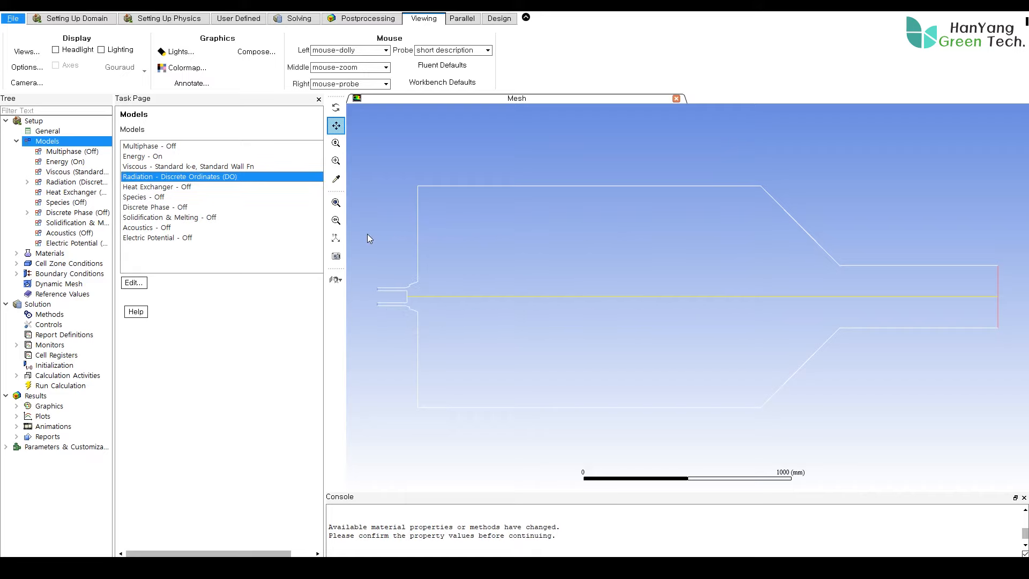
Step: Choose the Non-Premixed Combustion species model and enable the Inlet Diffusion PDF option
{"action": "double_click", "coordinate": [161, 197]}
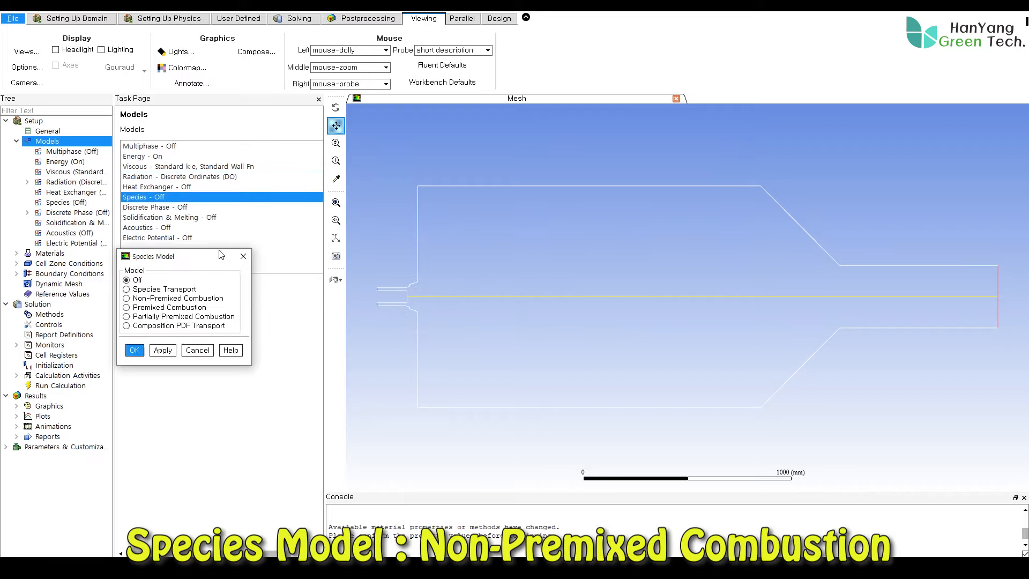
{"action": "left_click_drag", "start_coordinate": [207, 263], "coordinate": [478, 146]}
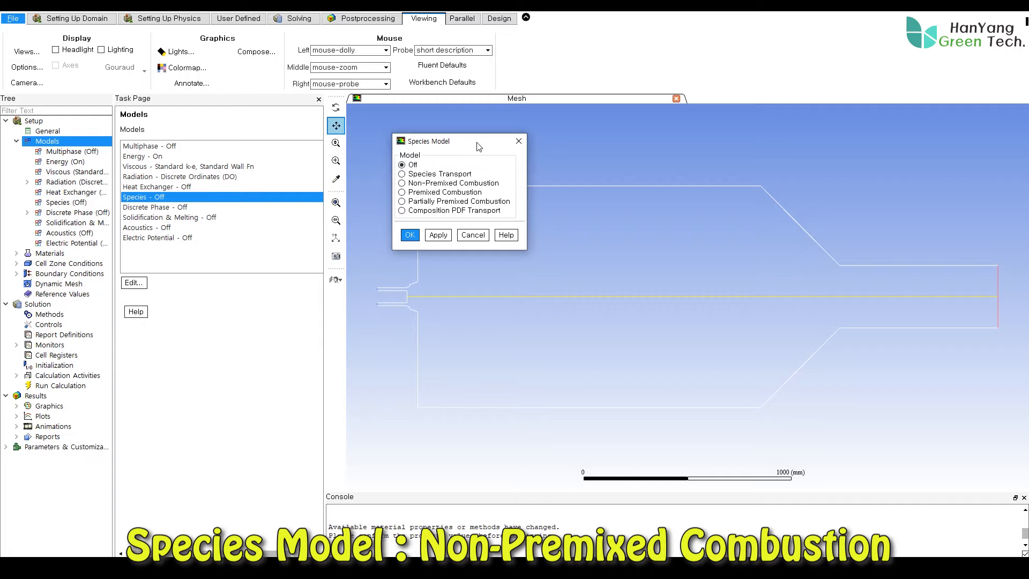
{"action": "left_click", "coordinate": [444, 183]}
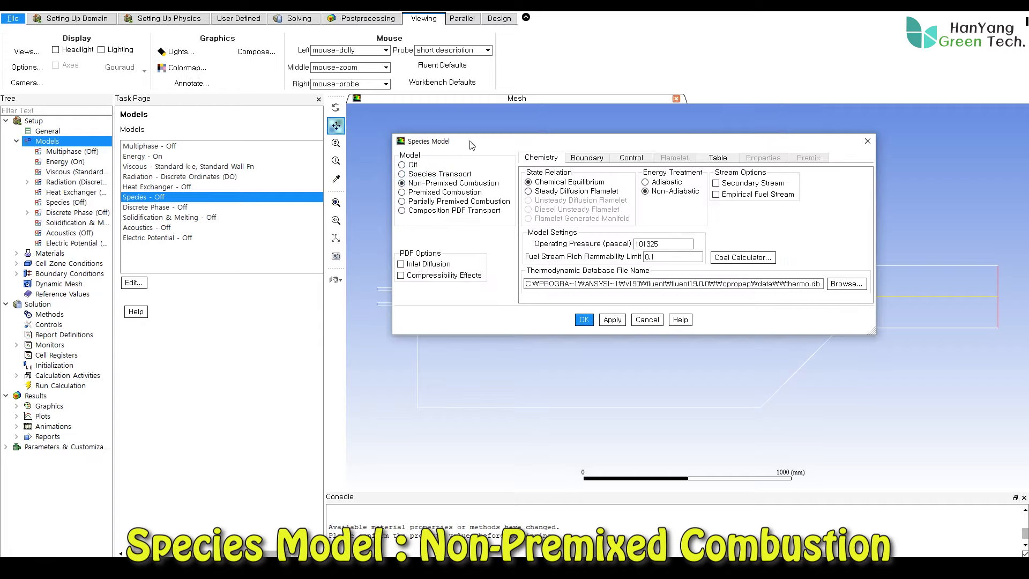
{"action": "left_click_drag", "start_coordinate": [473, 143], "coordinate": [428, 160]}
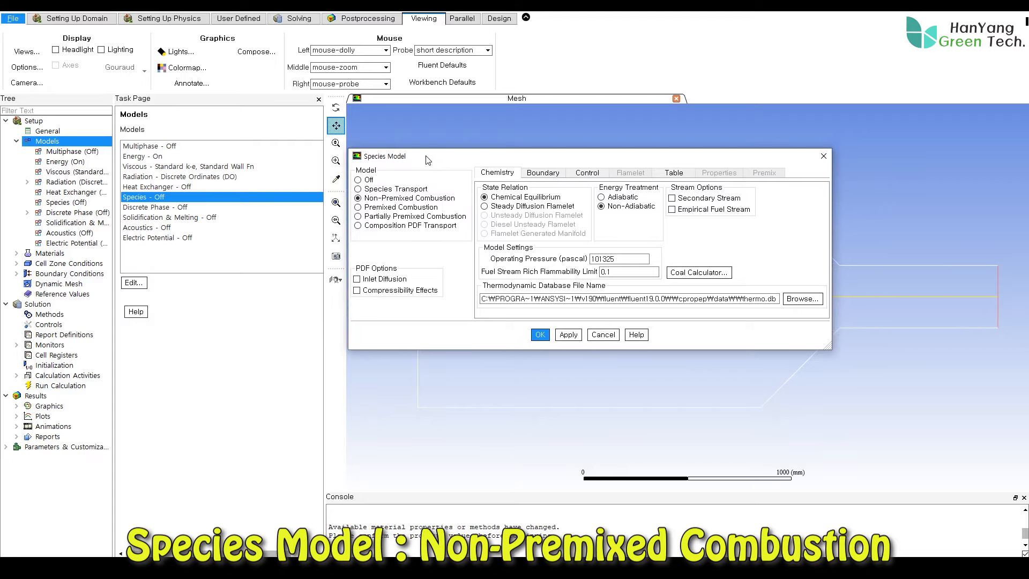
{"action": "left_click", "coordinate": [357, 279]}
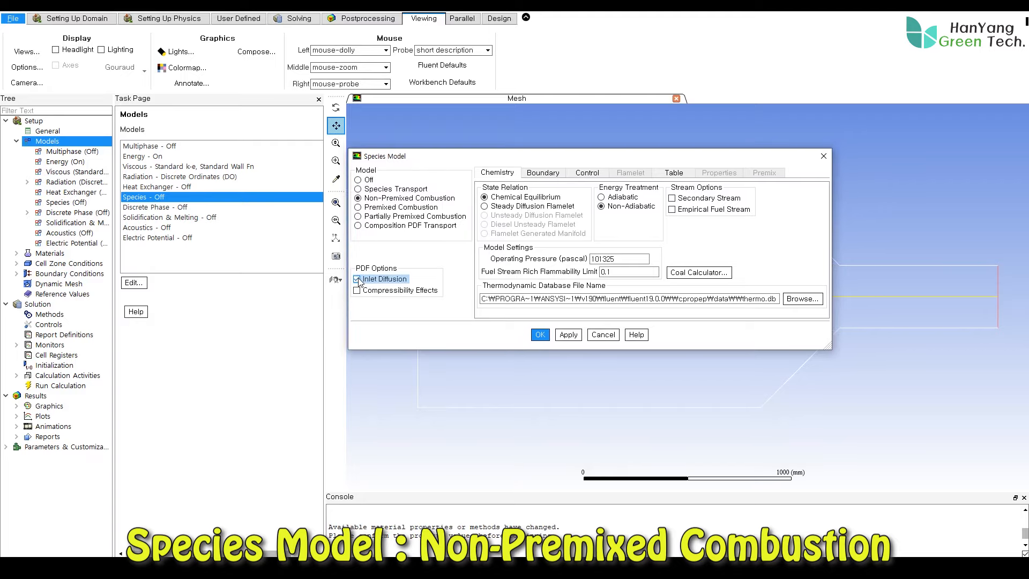
Step: Use Chemical Equilibrium as the state relation and set the fuel stream rich flammability limit to 0.064
{"action": "left_click", "coordinate": [486, 198]}
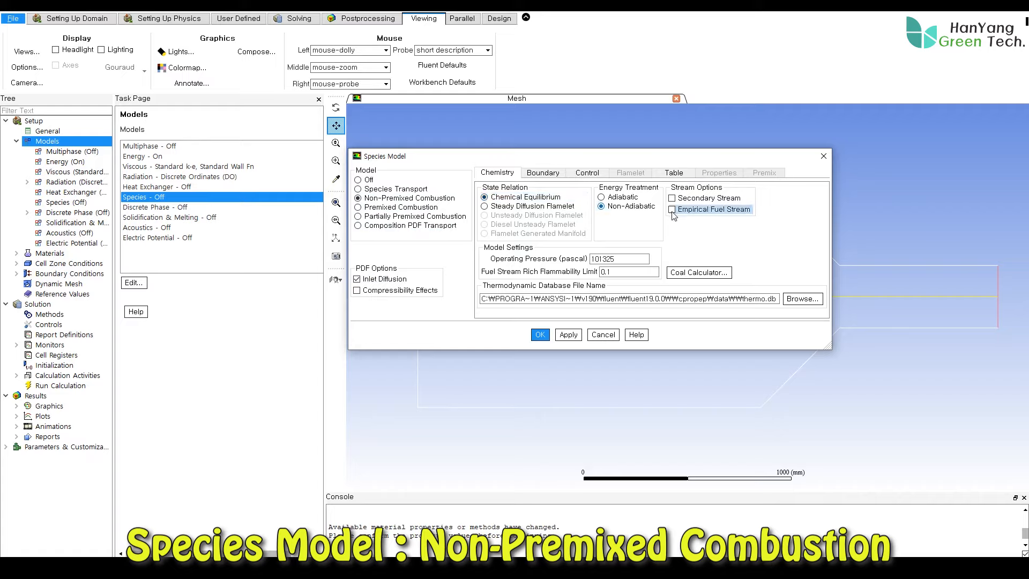
{"action": "double_click", "coordinate": [620, 259]}
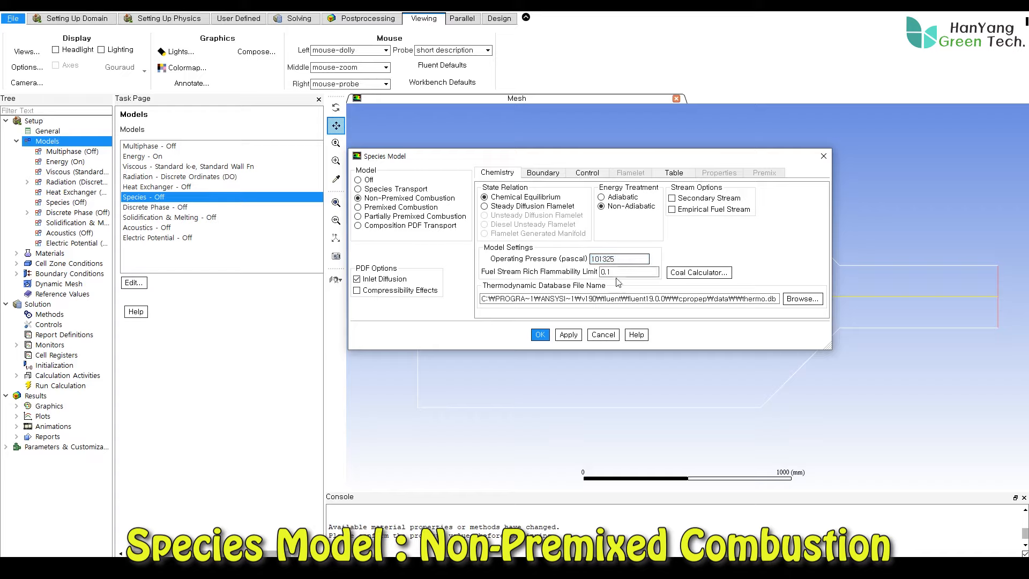
{"action": "double_click", "coordinate": [608, 272]}
{"action": "type", "text": "064"}
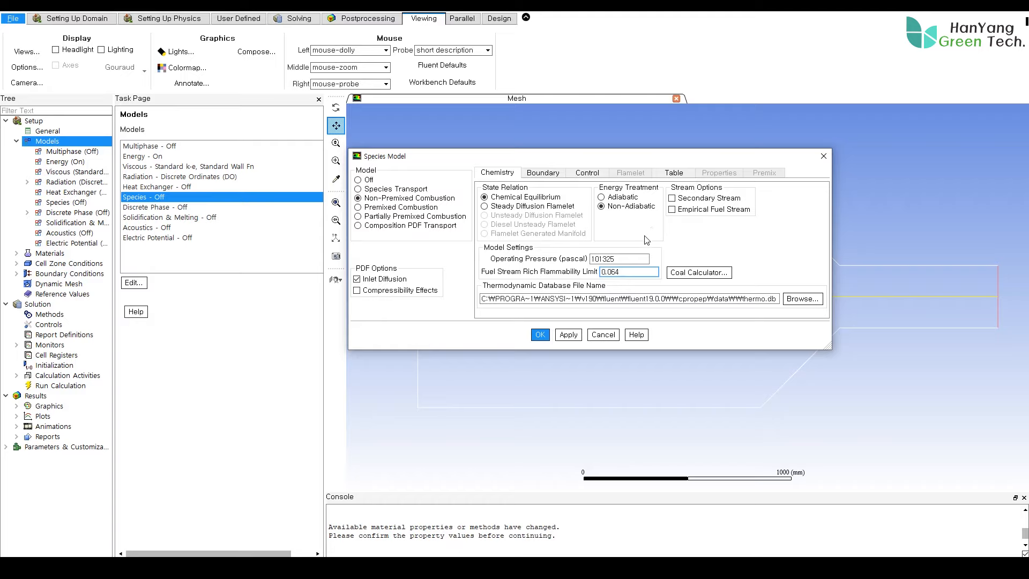
Step: Add c2h6 and c3h8 to the boundary species of the non-premixed combustion model
{"action": "left_click", "coordinate": [543, 172]}
{"action": "left_click_drag", "start_coordinate": [562, 159], "coordinate": [563, 114]}
{"action": "left_click_drag", "start_coordinate": [827, 310], "coordinate": [829, 419]}
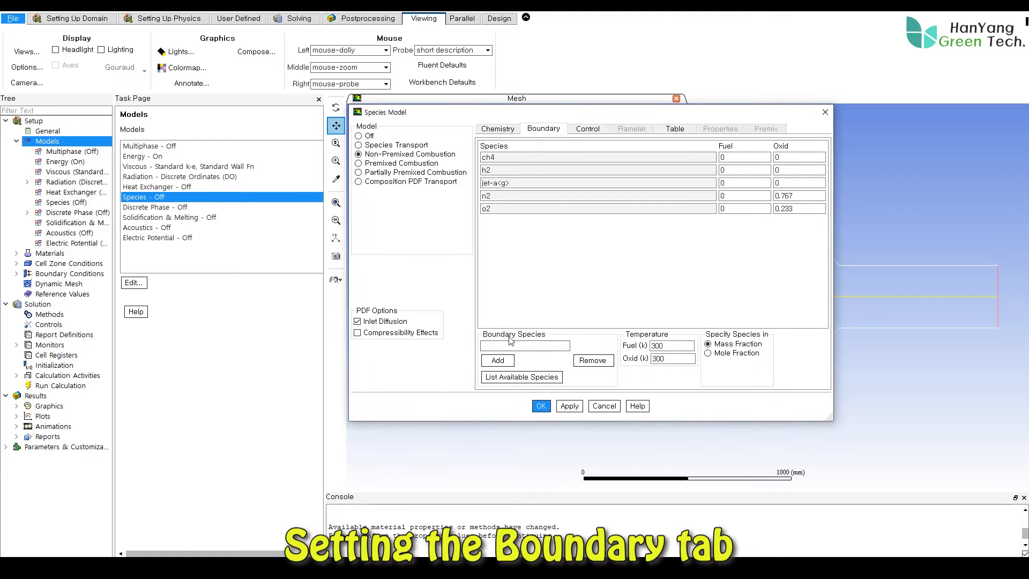
{"action": "left_click", "coordinate": [507, 346]}
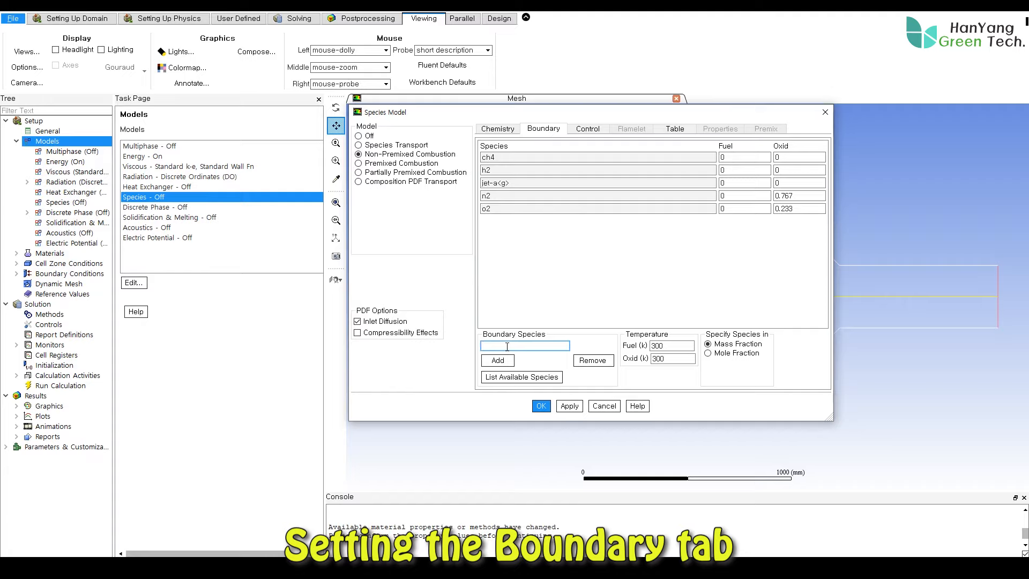
{"action": "type", "text": "c2h6"}
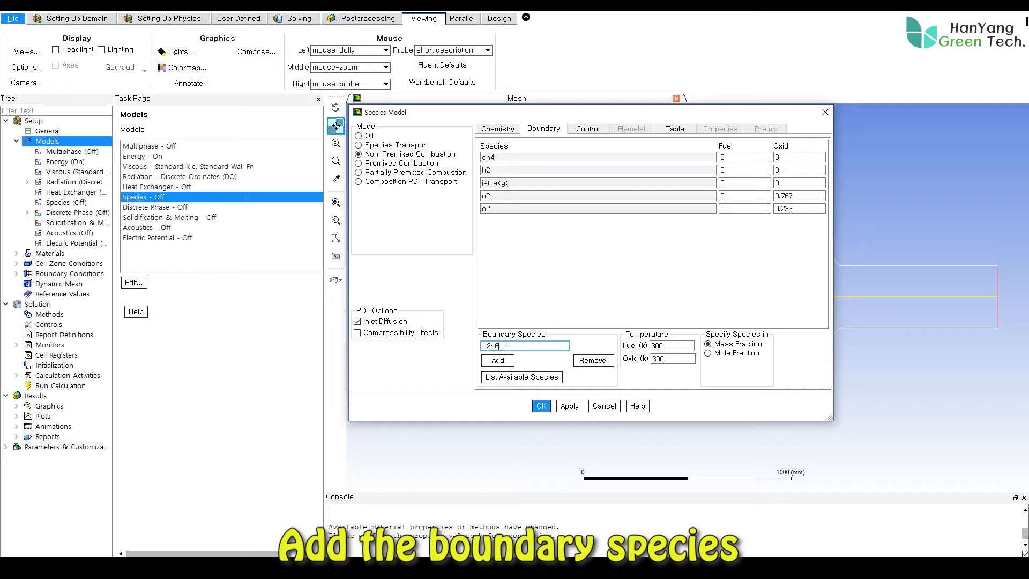
{"action": "left_click", "coordinate": [502, 363]}
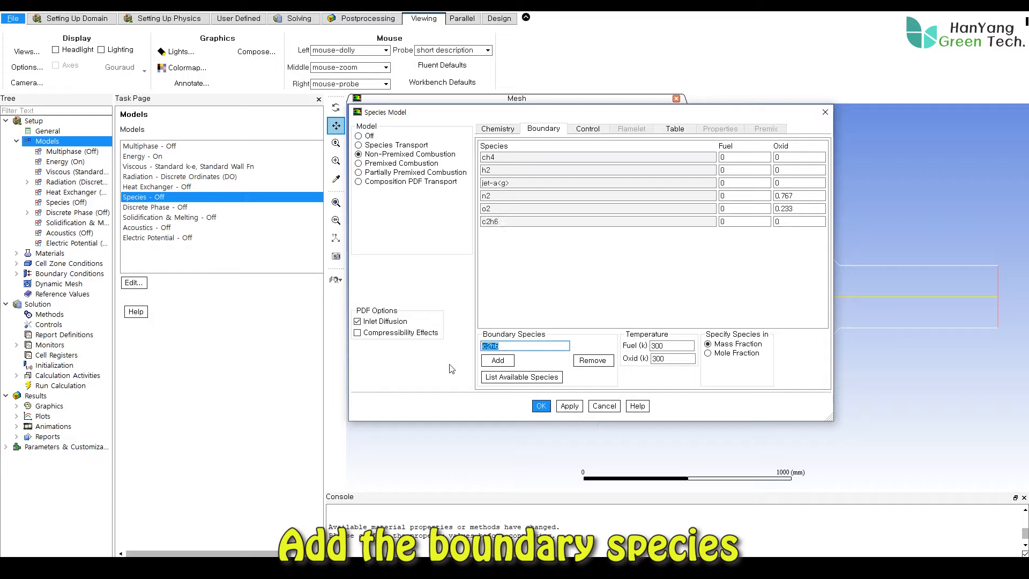
{"action": "type", "text": "c3h8"}
{"action": "left_click", "coordinate": [494, 363]}
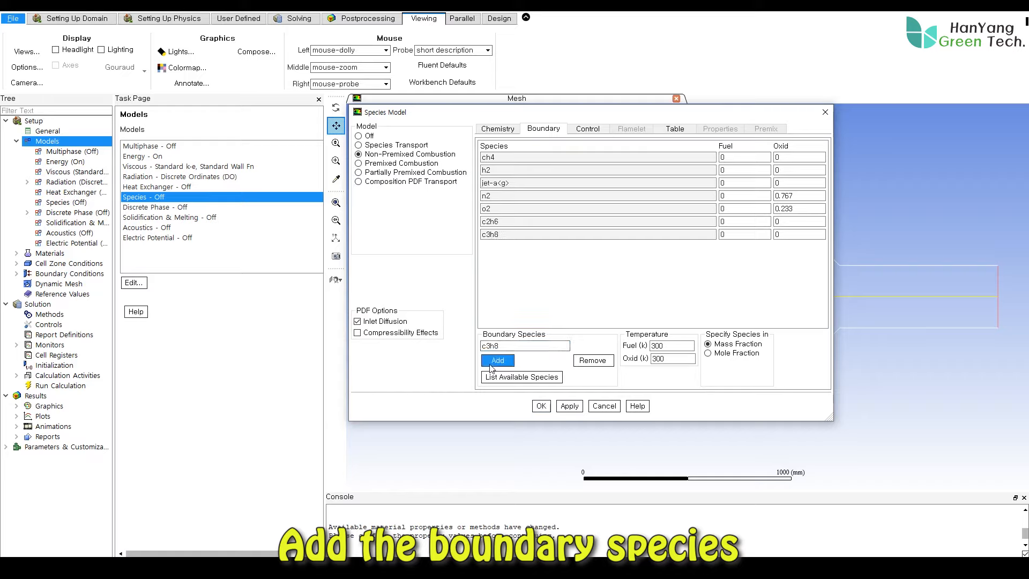
Step: Add c4h10 and co2 to the boundary species and specify the species in mole fraction
{"action": "left_click_drag", "start_coordinate": [501, 346], "coordinate": [444, 348]}
{"action": "type", "text": "c"}
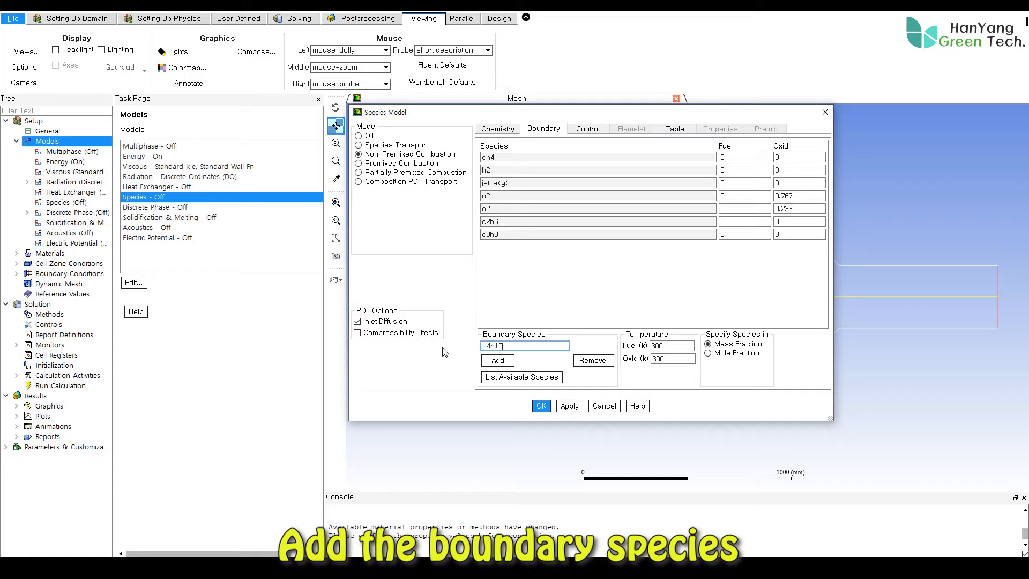
{"action": "left_click", "coordinate": [492, 362]}
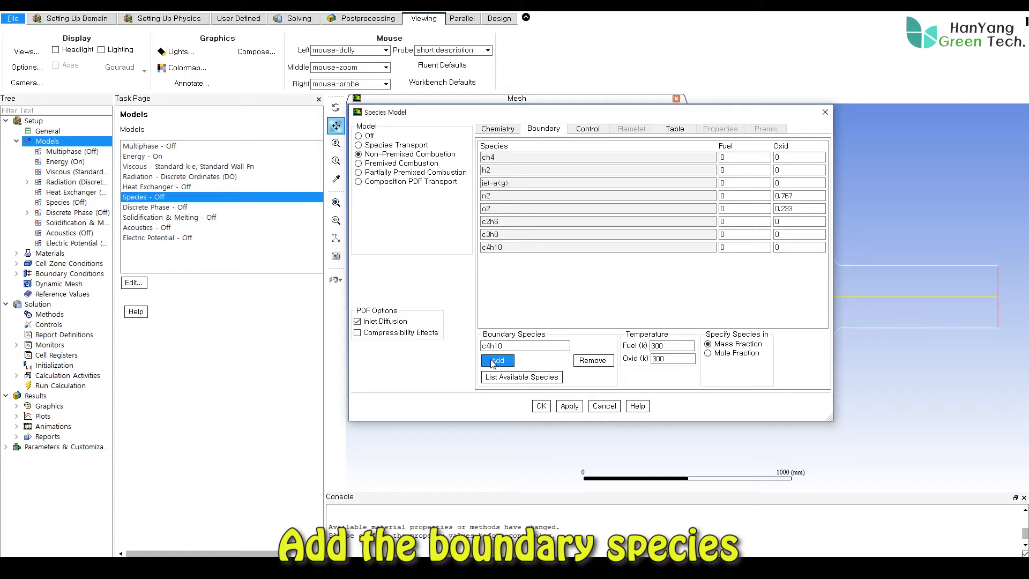
{"action": "type", "text": "co2"}
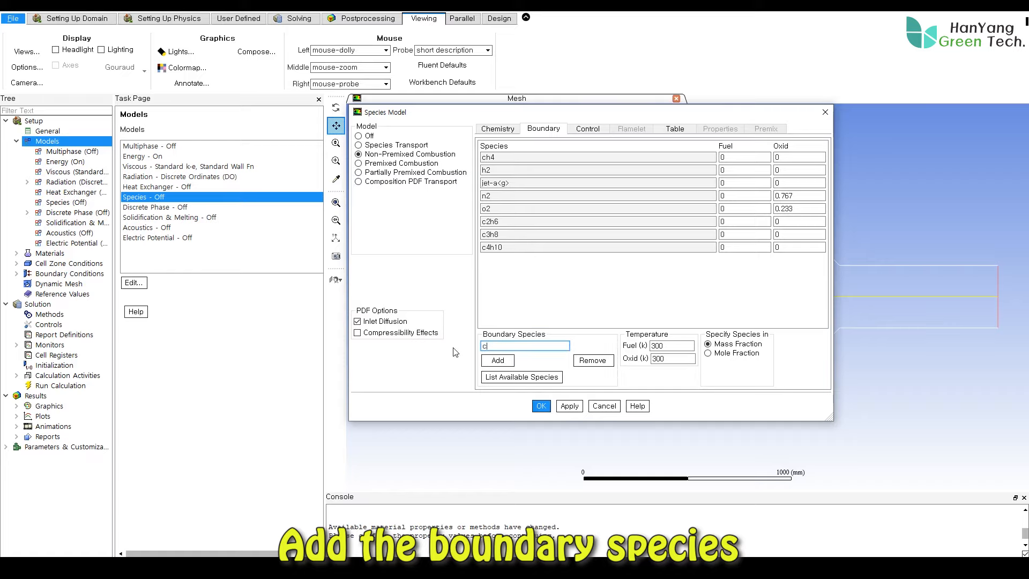
{"action": "left_click", "coordinate": [498, 360]}
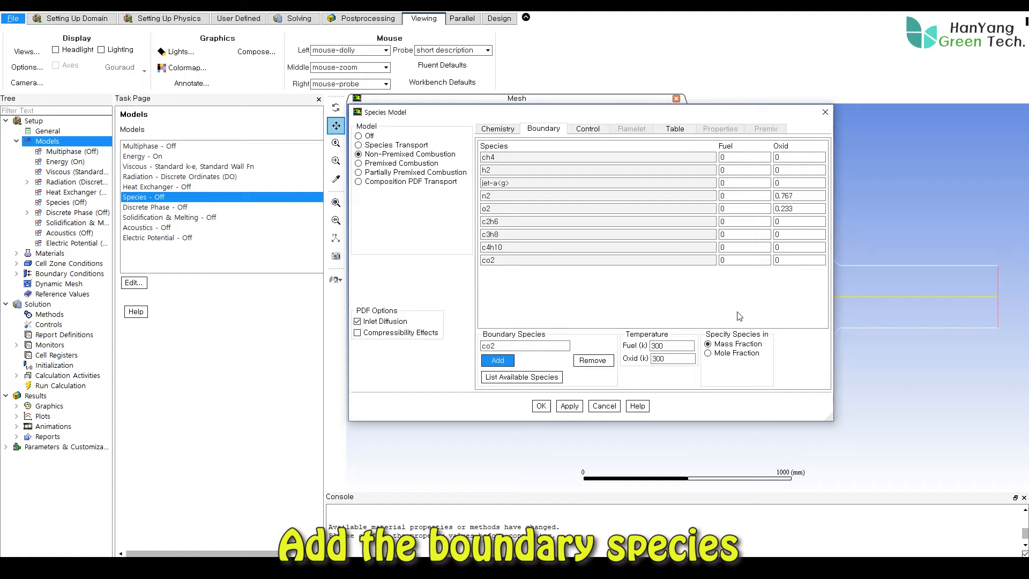
{"action": "left_click", "coordinate": [709, 354]}
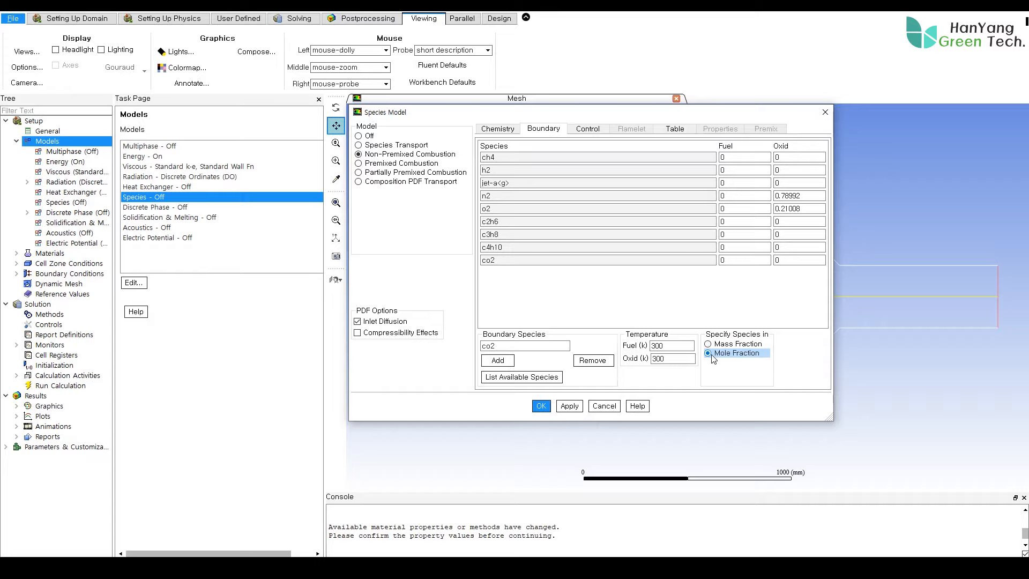
Step: Set the fuel mole fractions of ch4 to 0.965 and n2 to 0.013 in the boundary species table
{"action": "double_click", "coordinate": [790, 209]}
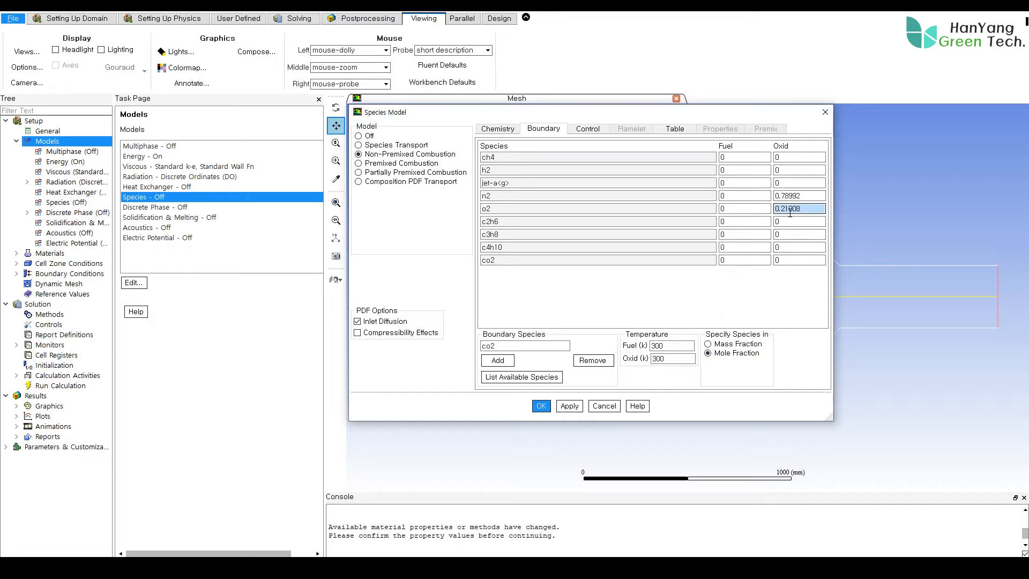
{"action": "left_click", "coordinate": [735, 159]}
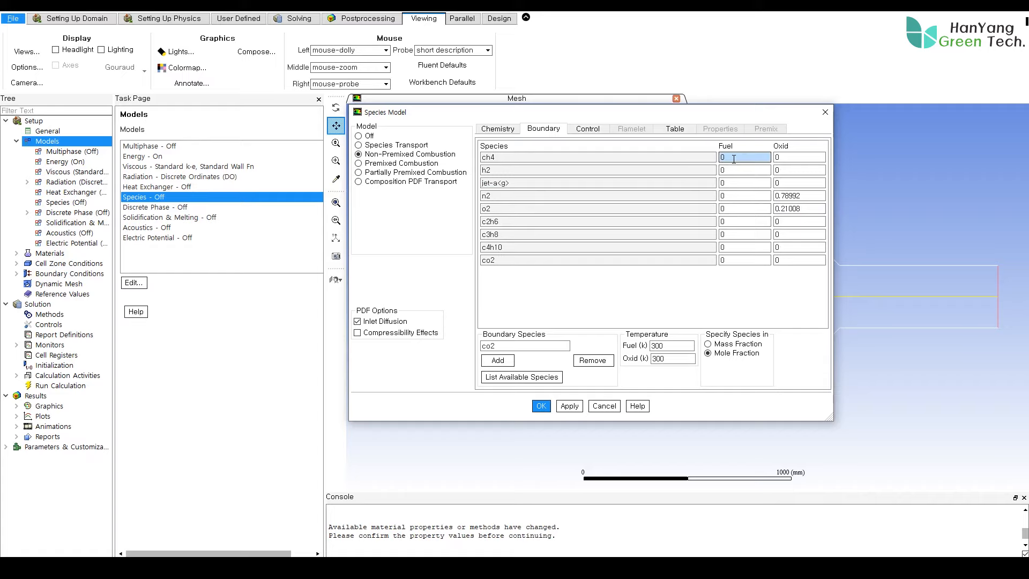
{"action": "double_click", "coordinate": [737, 158]}
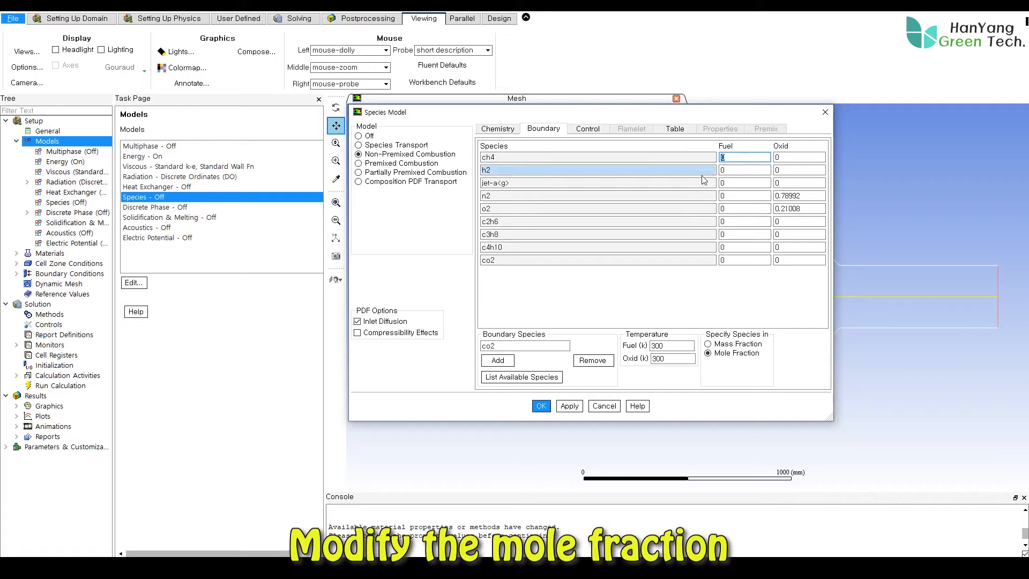
{"action": "type", "text": "0.9"}
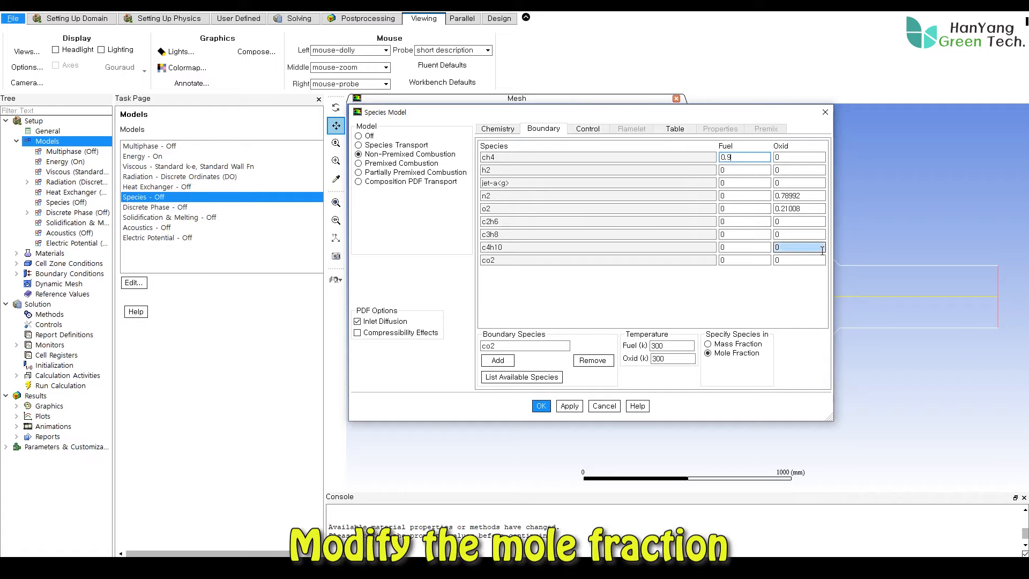
{"action": "type", "text": "65"}
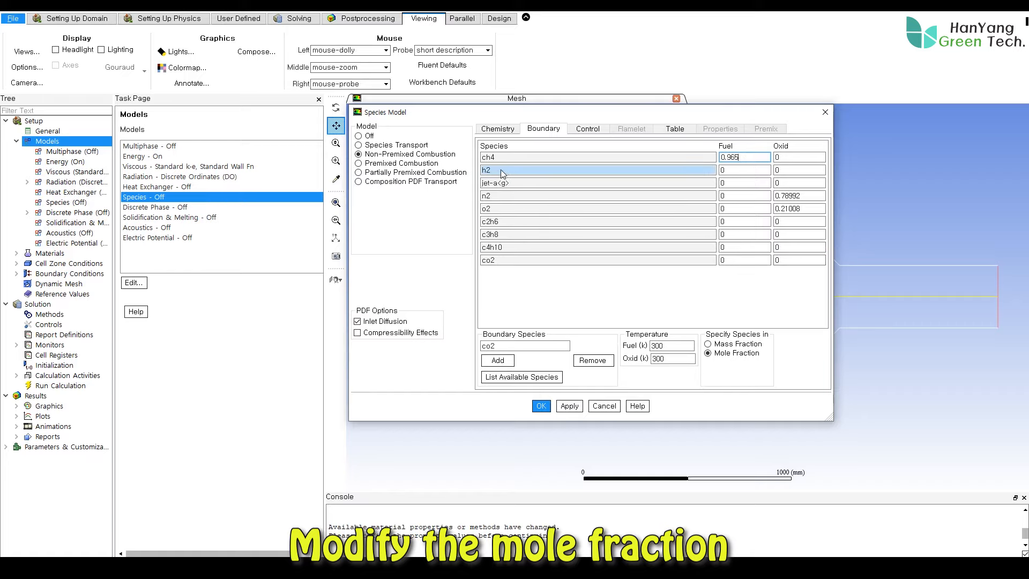
{"action": "double_click", "coordinate": [744, 195]}
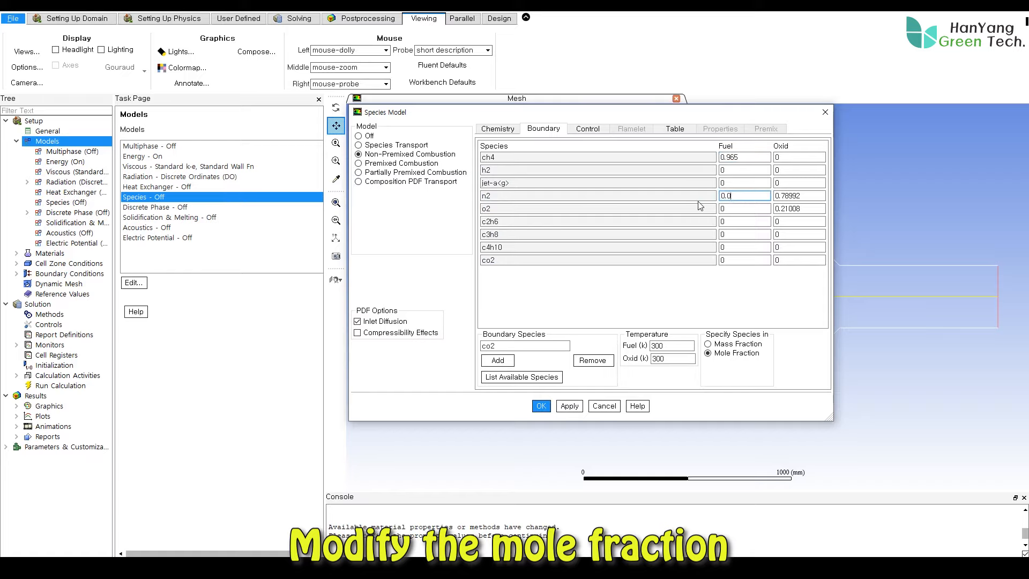
{"action": "type", "text": "0.013"}
Step: Set the fuel mole fractions of c2h6 to 0.017, c3h8 to 0.001, c4h10 to 0.001 and co2 to 0.003
{"action": "double_click", "coordinate": [730, 222]}
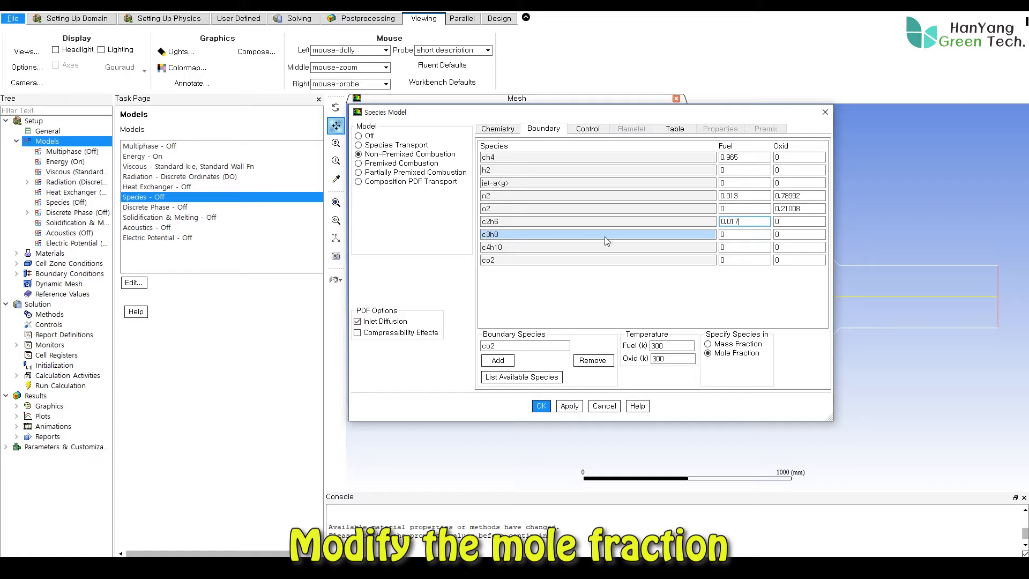
{"action": "double_click", "coordinate": [723, 235]}
{"action": "double_click", "coordinate": [725, 247]}
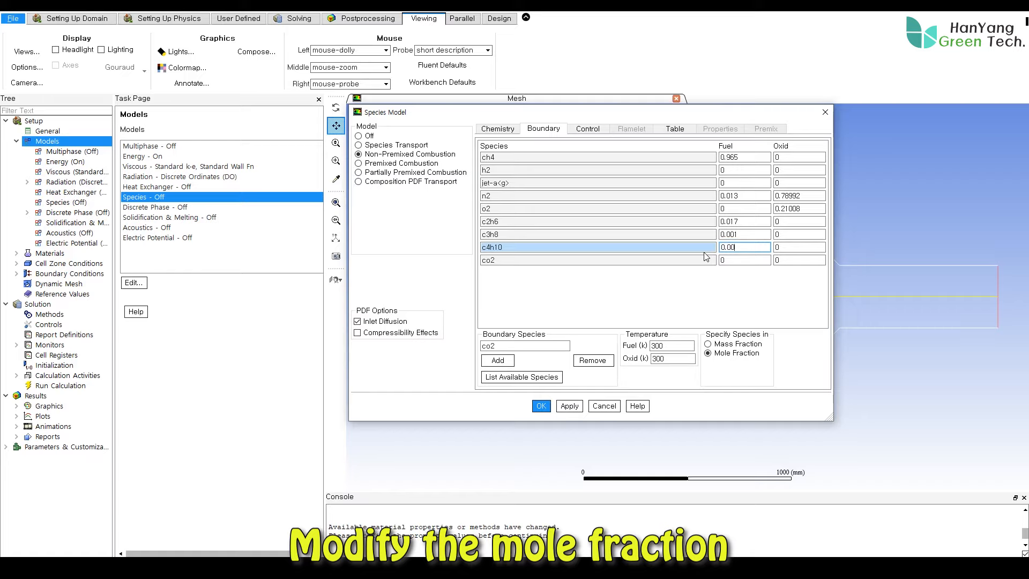
{"action": "type", "text": "0.001"}
{"action": "double_click", "coordinate": [722, 261]}
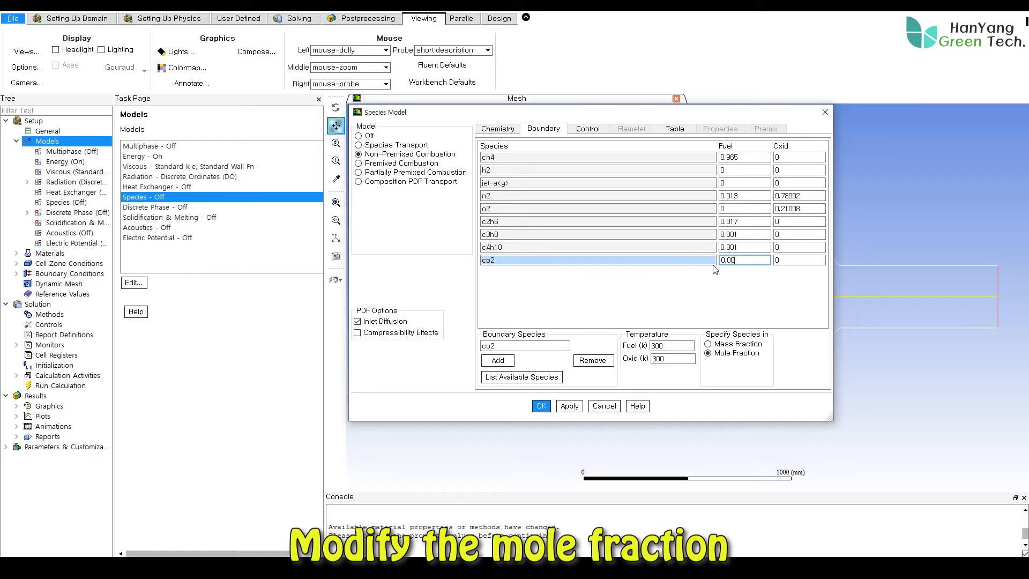
{"action": "type", "text": "0.003"}
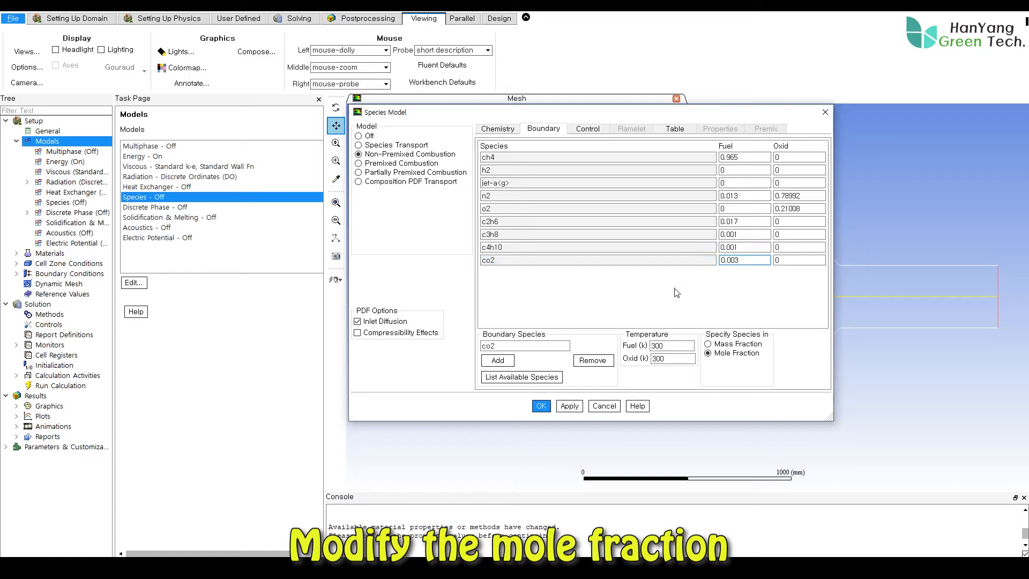
{"action": "left_click", "coordinate": [663, 294]}
Step: Set both the fuel and oxidizer boundary temperatures to 315 K
{"action": "double_click", "coordinate": [667, 345]}
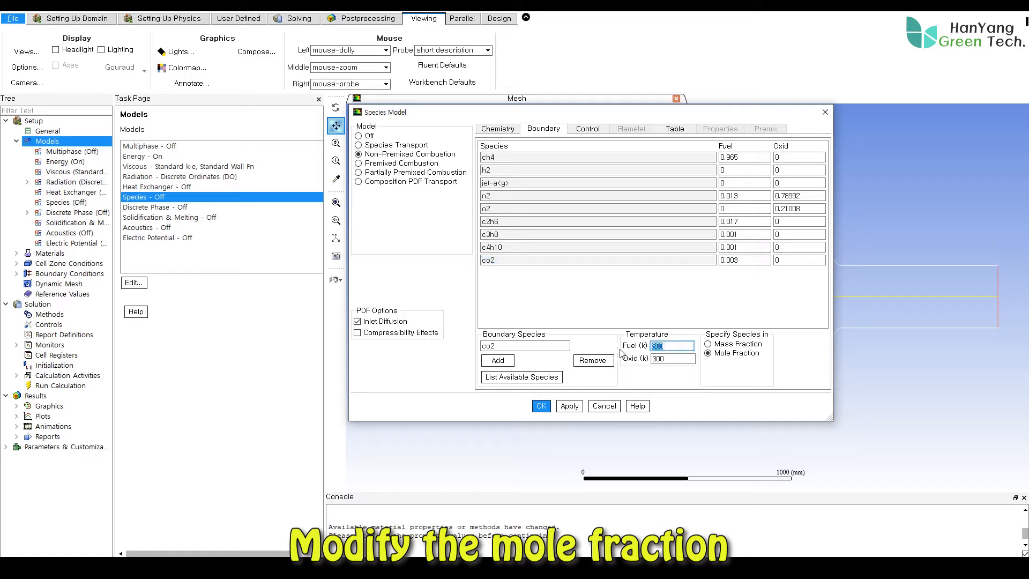
{"action": "type", "text": "315"}
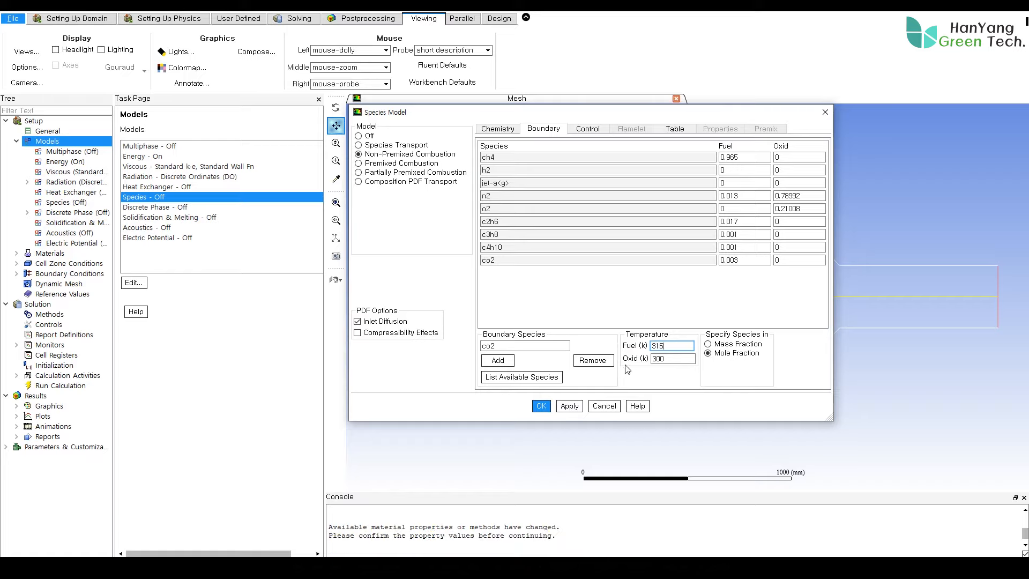
{"action": "double_click", "coordinate": [671, 359]}
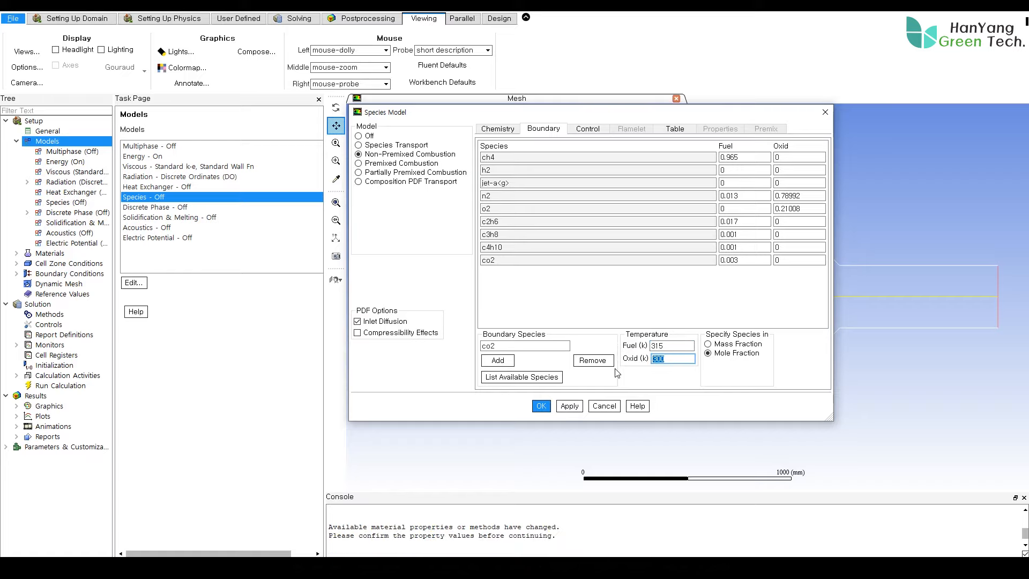
{"action": "type", "text": "315"}
{"action": "left_click", "coordinate": [632, 312]}
Step: Review the species excluded from equilibrium and the PDF table parameters of the non-premixed combustion model
{"action": "left_click", "coordinate": [583, 131]}
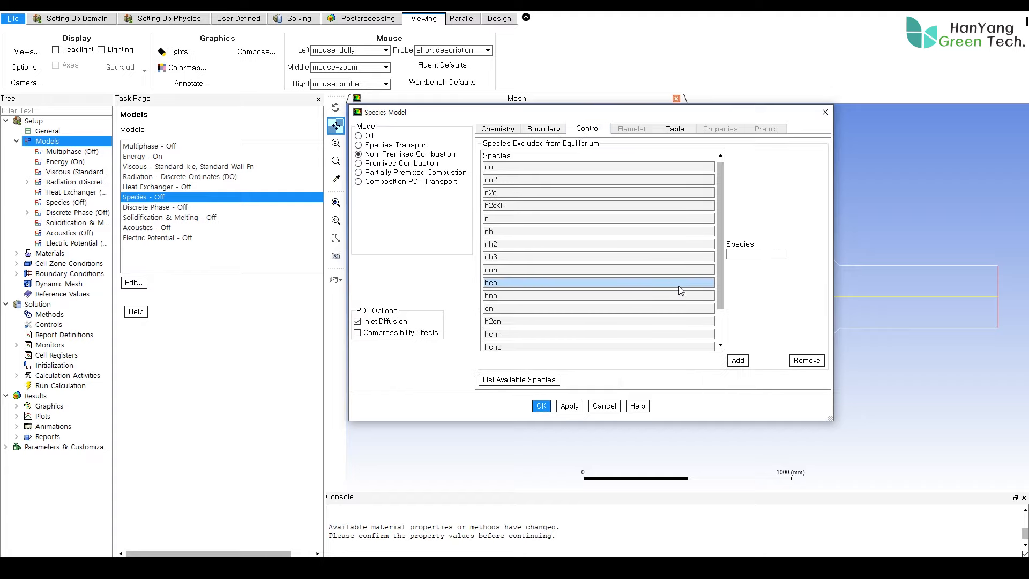
{"action": "left_click_drag", "start_coordinate": [720, 282], "coordinate": [719, 323]}
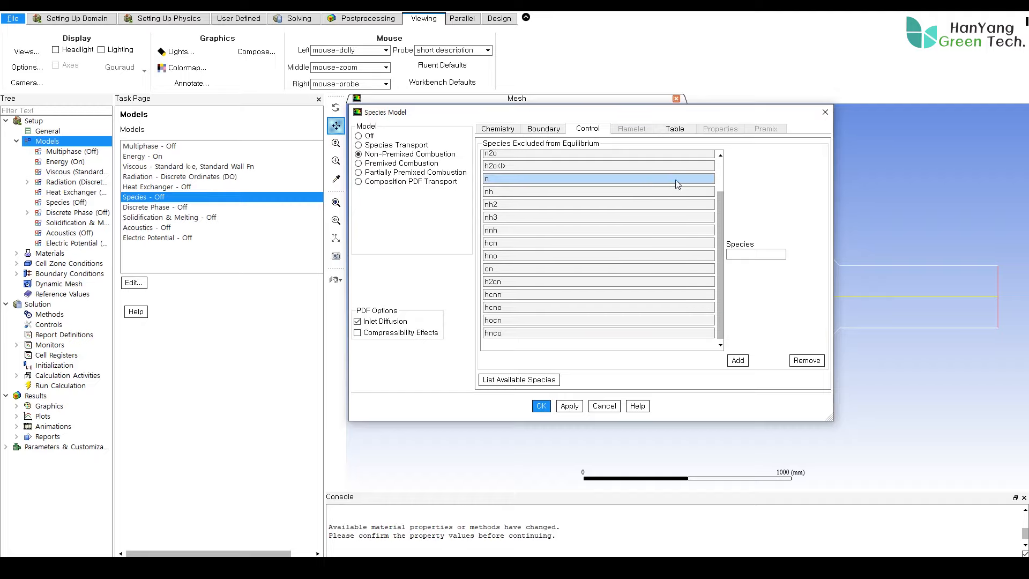
{"action": "left_click", "coordinate": [675, 128]}
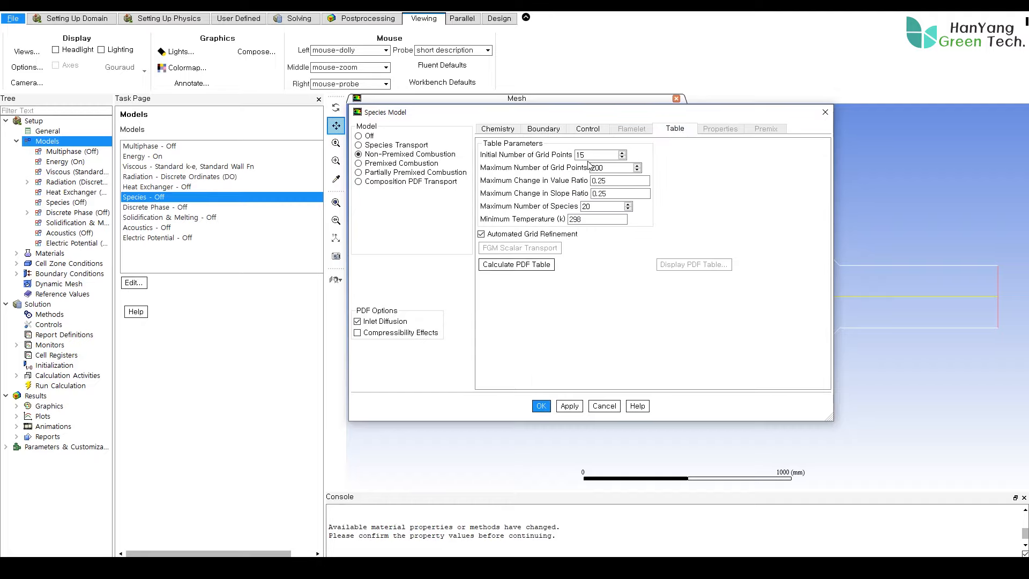
{"action": "double_click", "coordinate": [609, 194]}
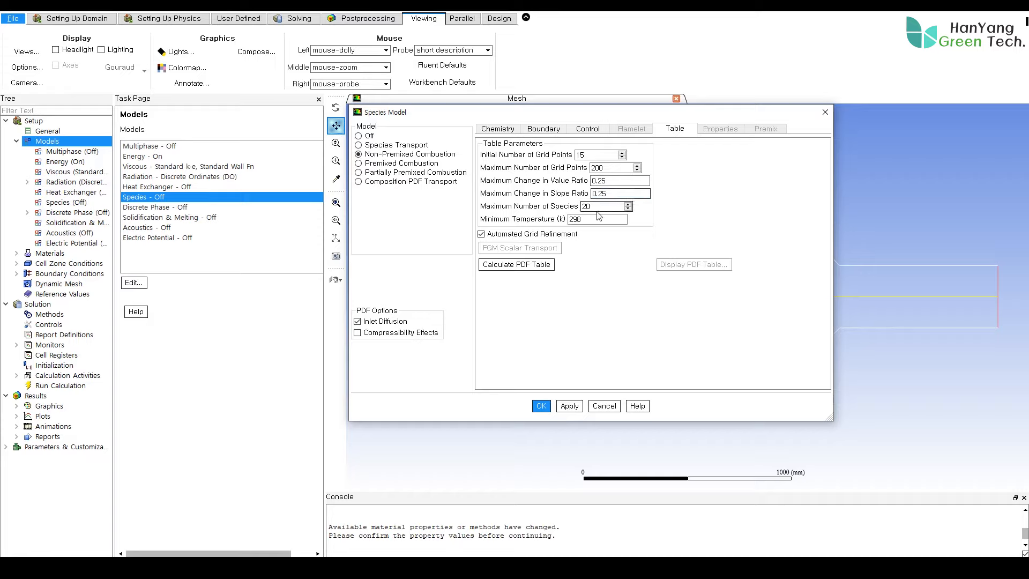
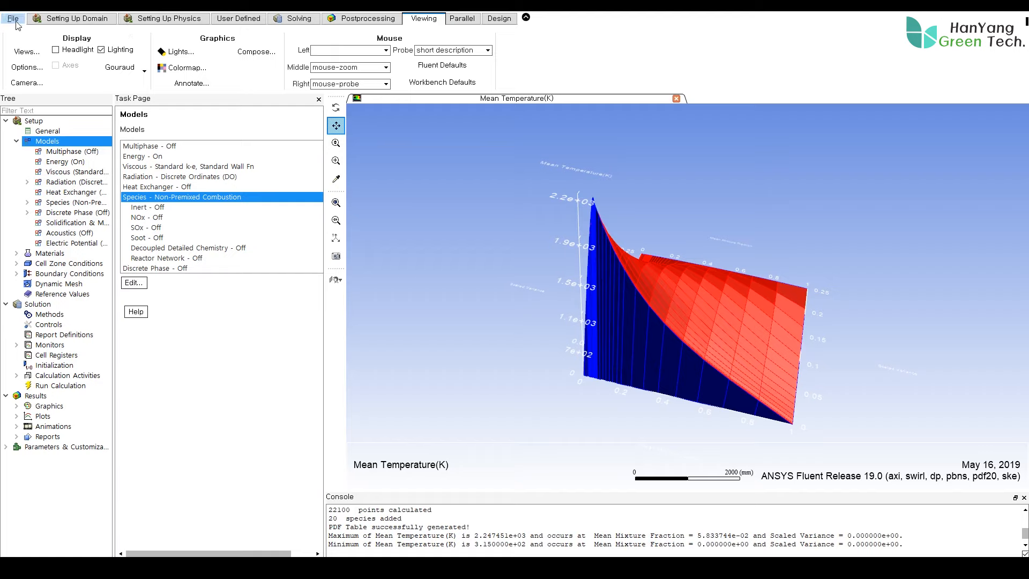
Step: Write the PDF output file as berl.pdf in the 999 Temp folder
{"action": "left_click", "coordinate": [13, 19]}
{"action": "mouse_move", "coordinate": [90, 42]}
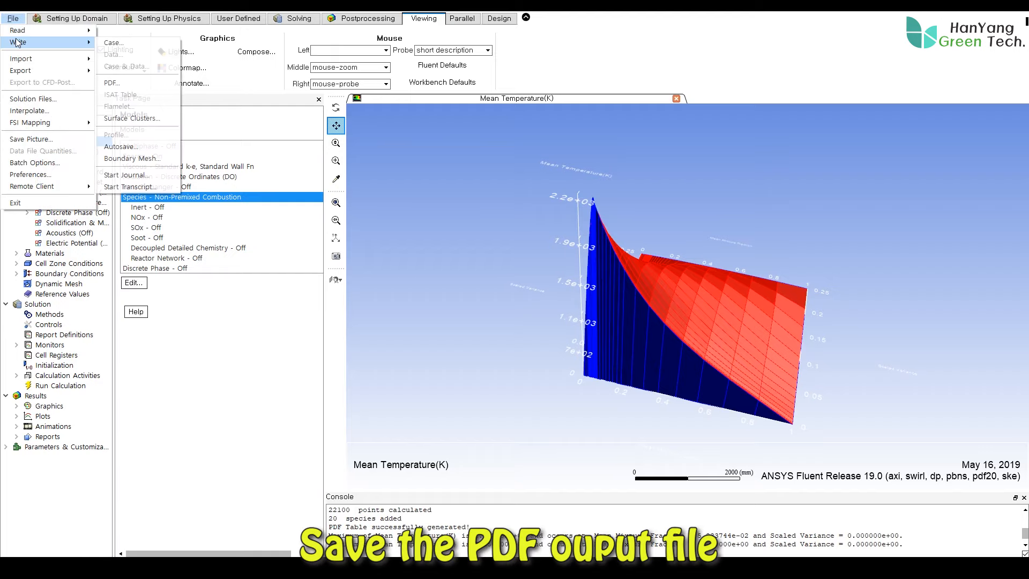
{"action": "left_click", "coordinate": [124, 84]}
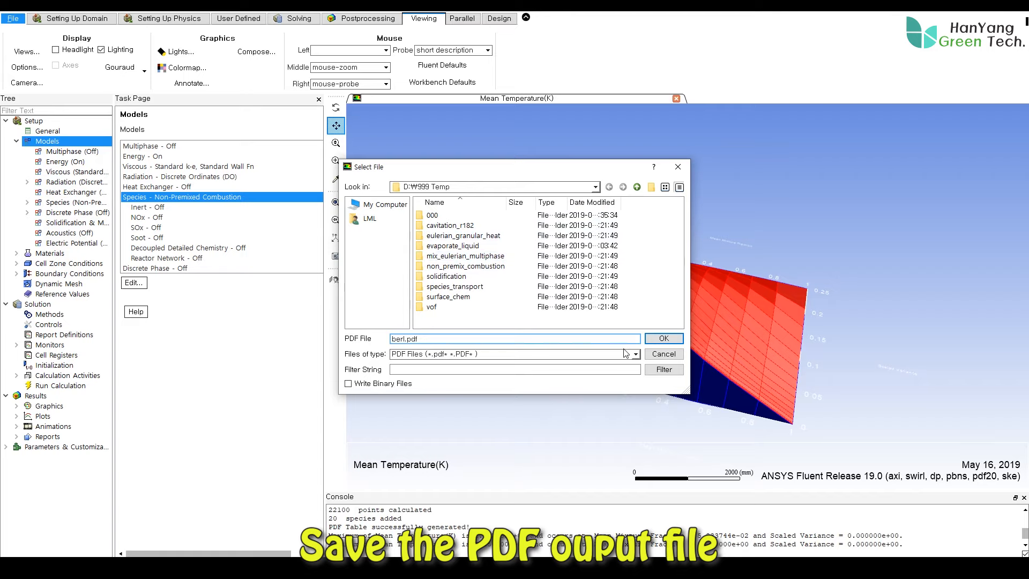
{"action": "left_click", "coordinate": [655, 342]}
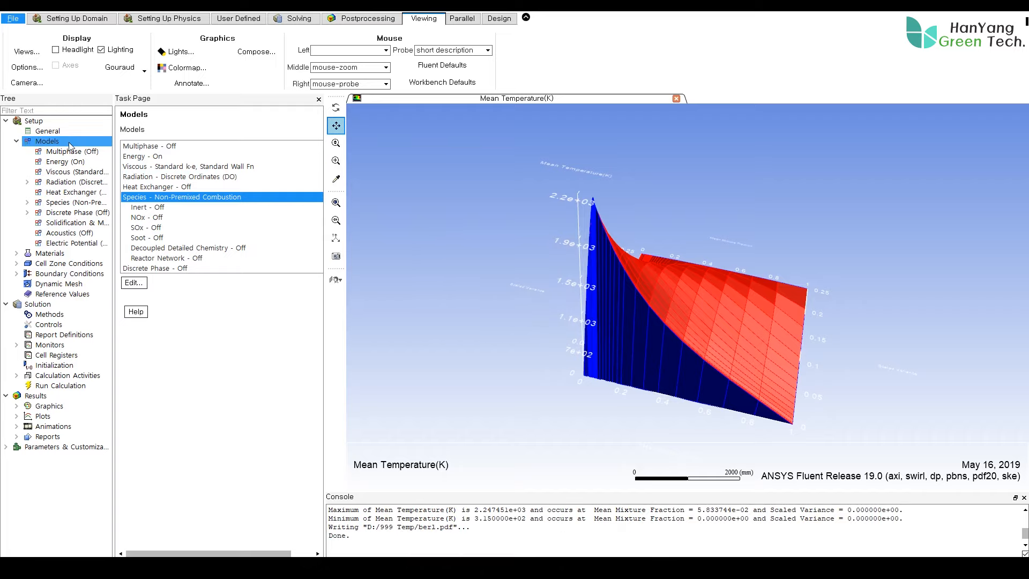
Step: Open the pdf-mixture material for editing and examine its list of mixture species
{"action": "left_click", "coordinate": [16, 141]}
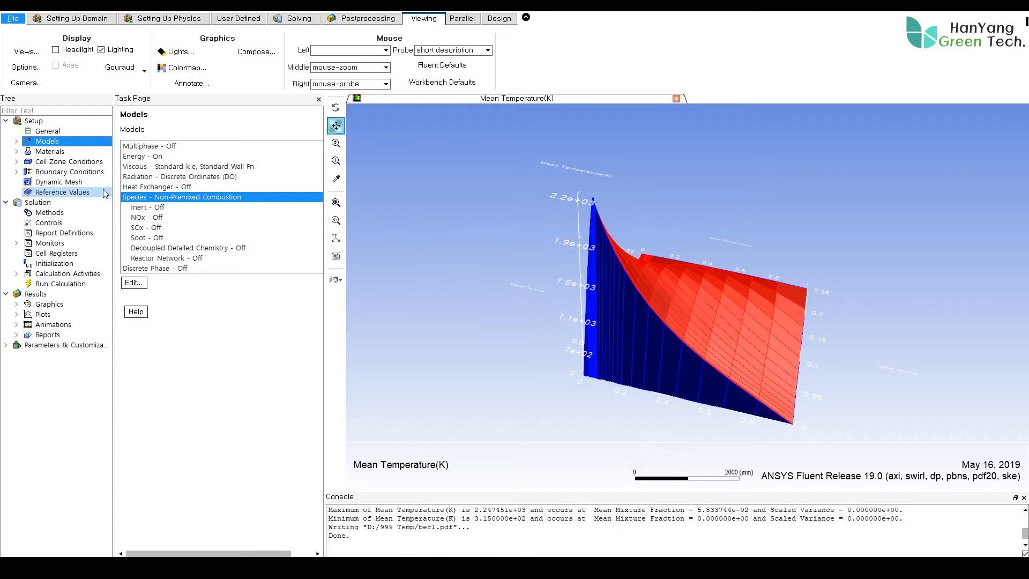
{"action": "left_click", "coordinate": [50, 151]}
{"action": "double_click", "coordinate": [152, 156]}
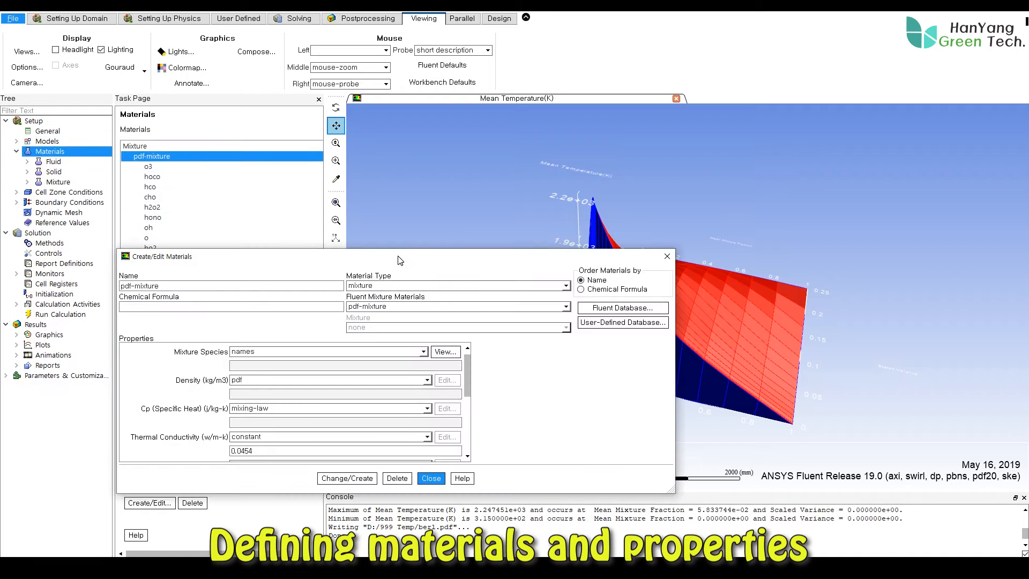
{"action": "left_click_drag", "start_coordinate": [400, 260], "coordinate": [541, 141]}
{"action": "left_click", "coordinate": [326, 185]}
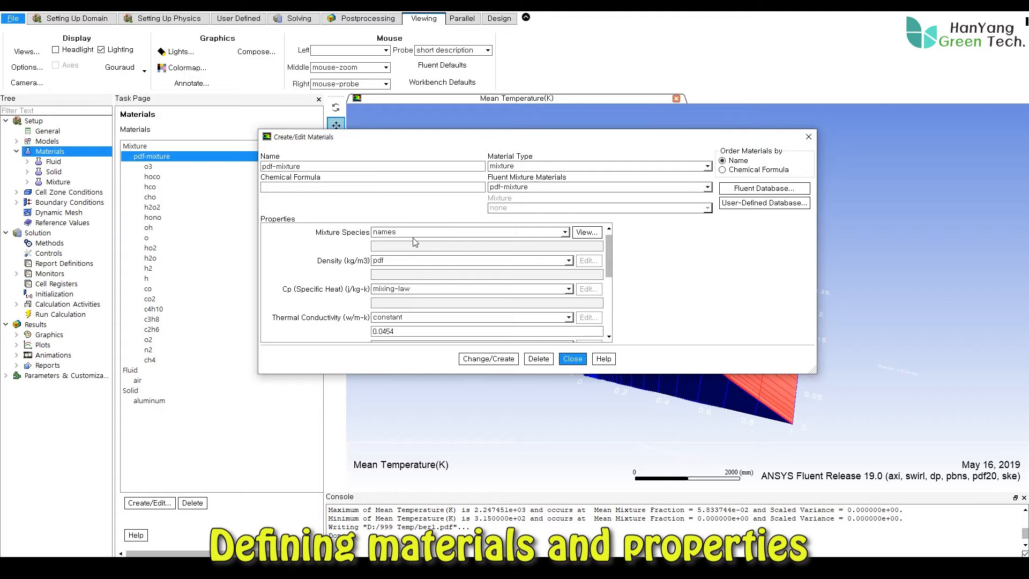
{"action": "left_click", "coordinate": [595, 239]}
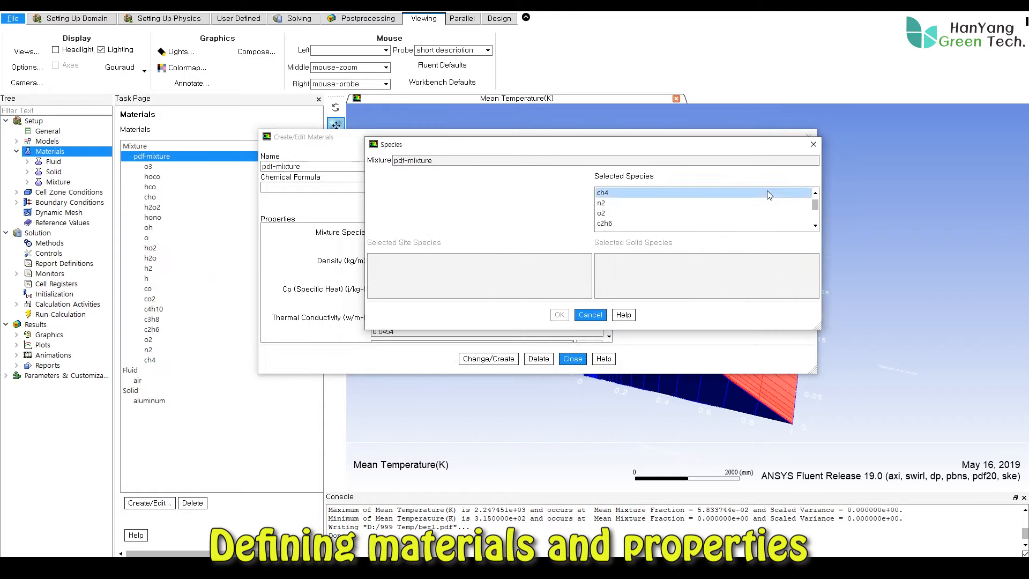
{"action": "left_click_drag", "start_coordinate": [816, 205], "coordinate": [816, 219]}
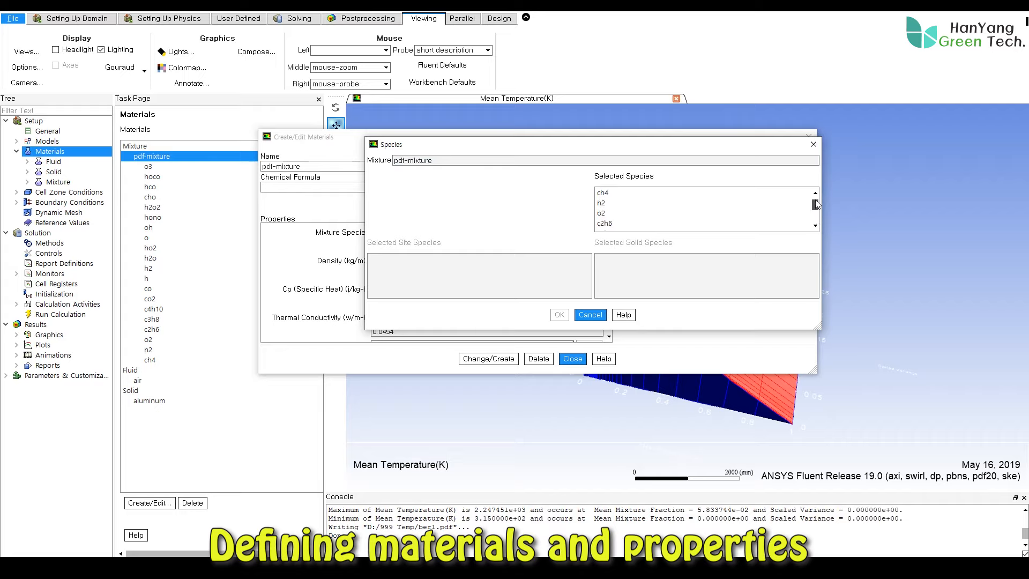
{"action": "left_click", "coordinate": [590, 315]}
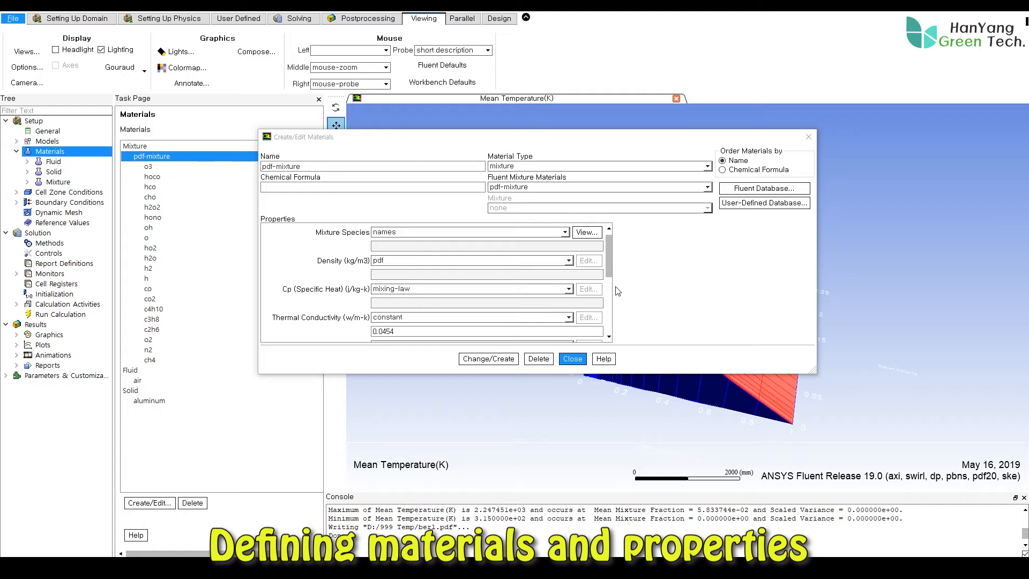
Step: Set the absorption coefficient of pdf-mixture to wsggm-domain-based and apply the material change
{"action": "left_click_drag", "start_coordinate": [609, 268], "coordinate": [609, 304]}
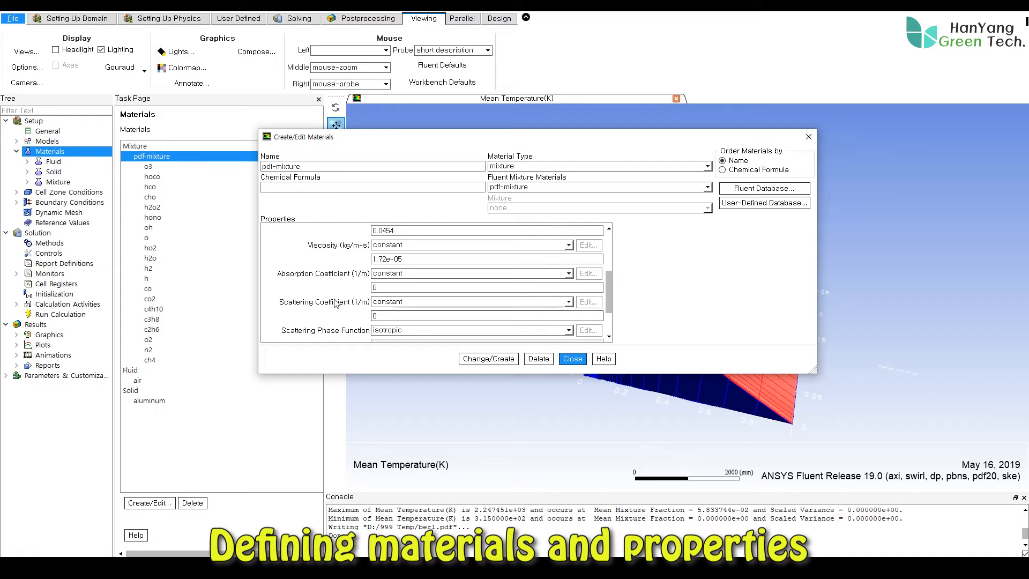
{"action": "left_click", "coordinate": [569, 274]}
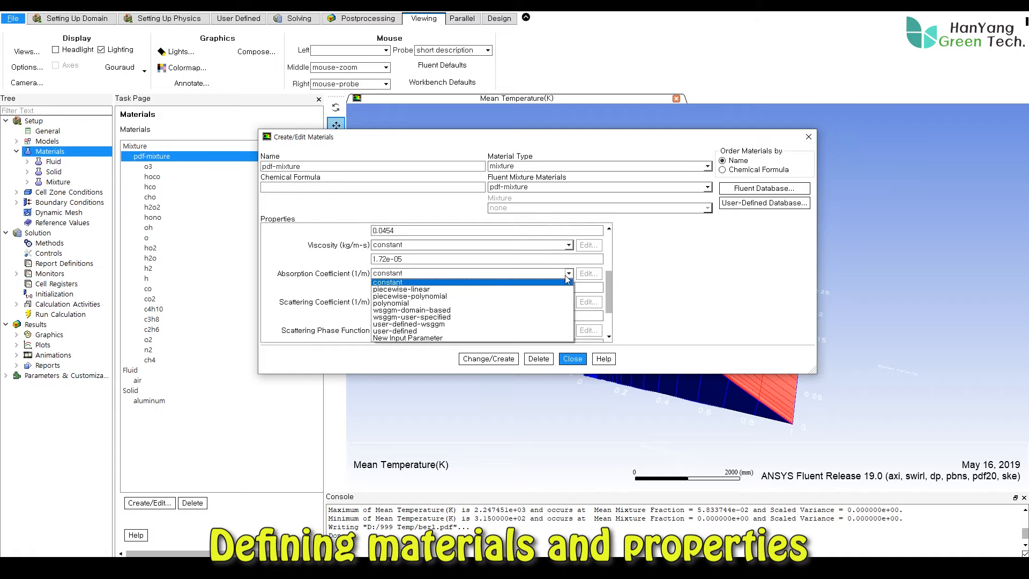
{"action": "left_click", "coordinate": [437, 311]}
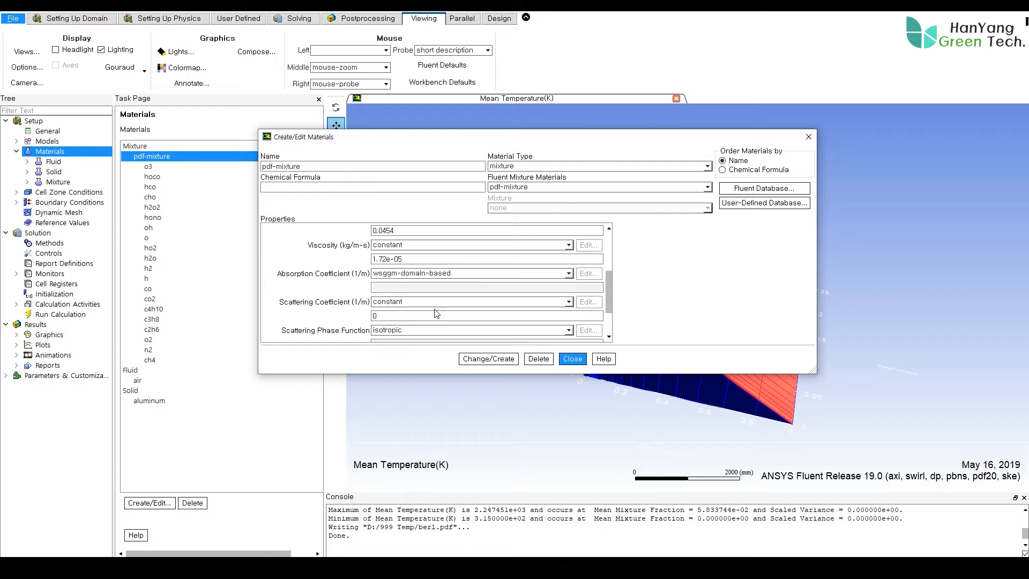
{"action": "left_click", "coordinate": [501, 361]}
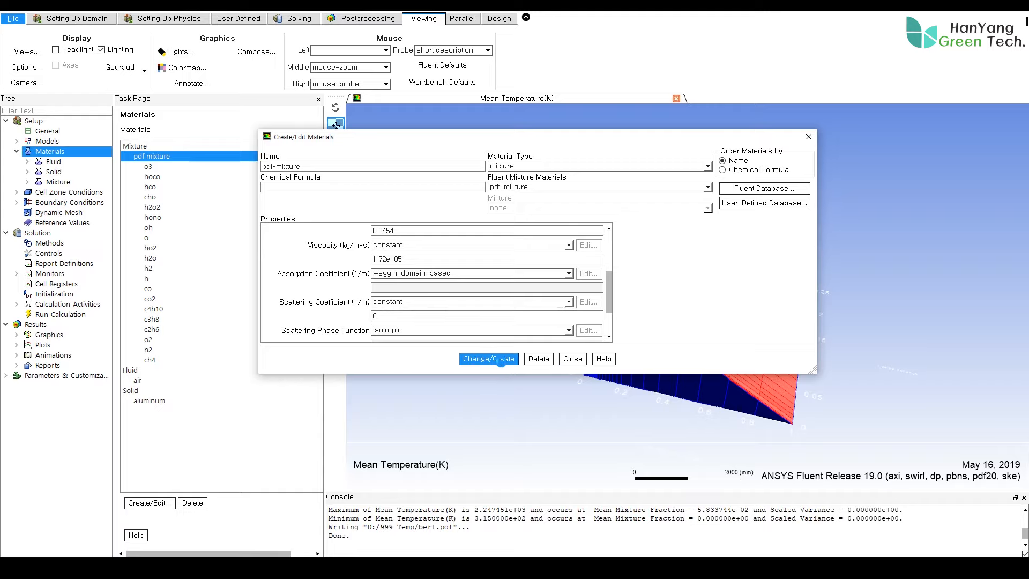
{"action": "left_click", "coordinate": [571, 358]}
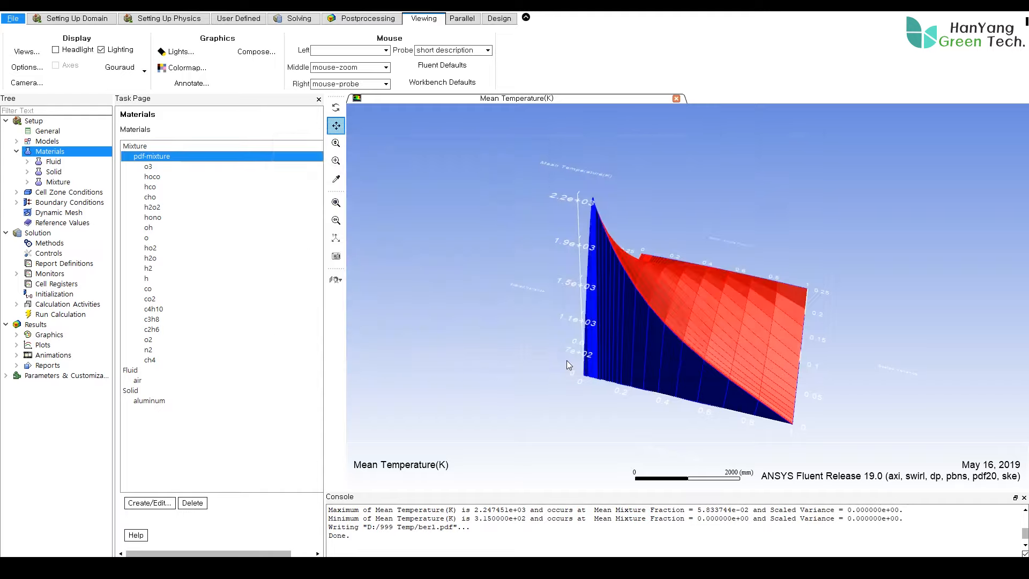
Step: Read the boundary profile file berl.prof from the 999 Temp folder
{"action": "left_click", "coordinate": [15, 20]}
{"action": "mouse_move", "coordinate": [21, 30]}
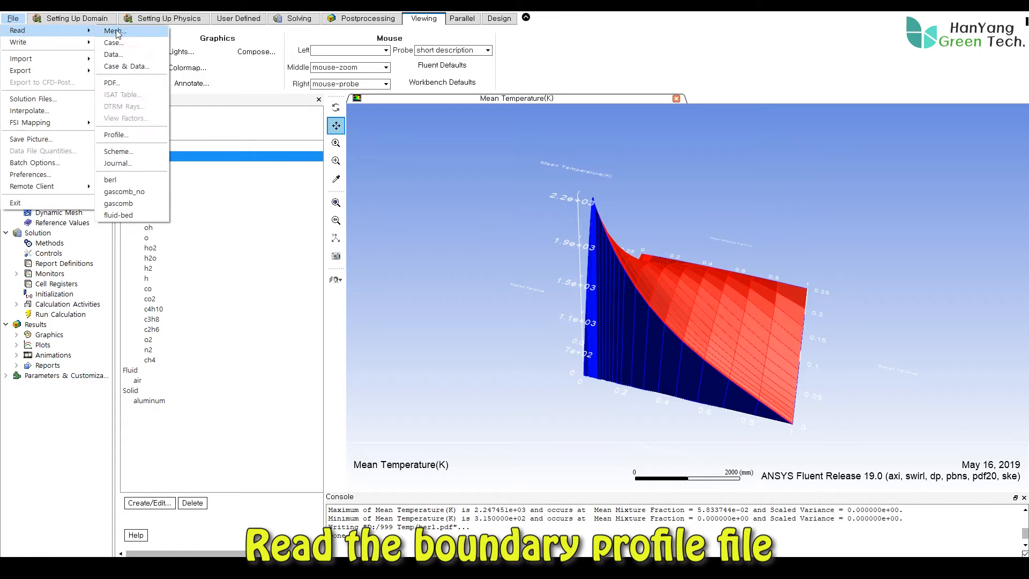
{"action": "left_click", "coordinate": [122, 134]}
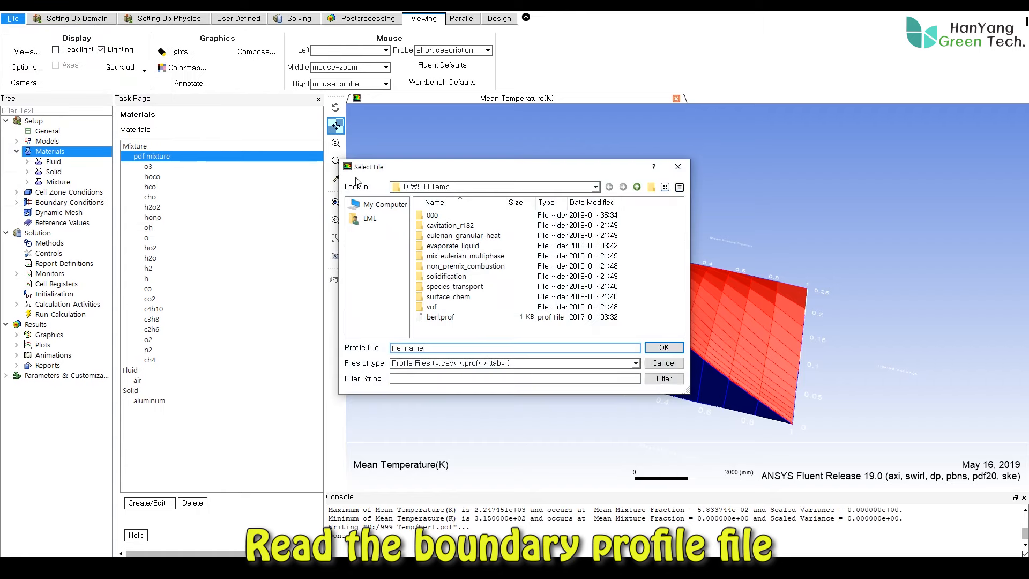
{"action": "left_click", "coordinate": [441, 317]}
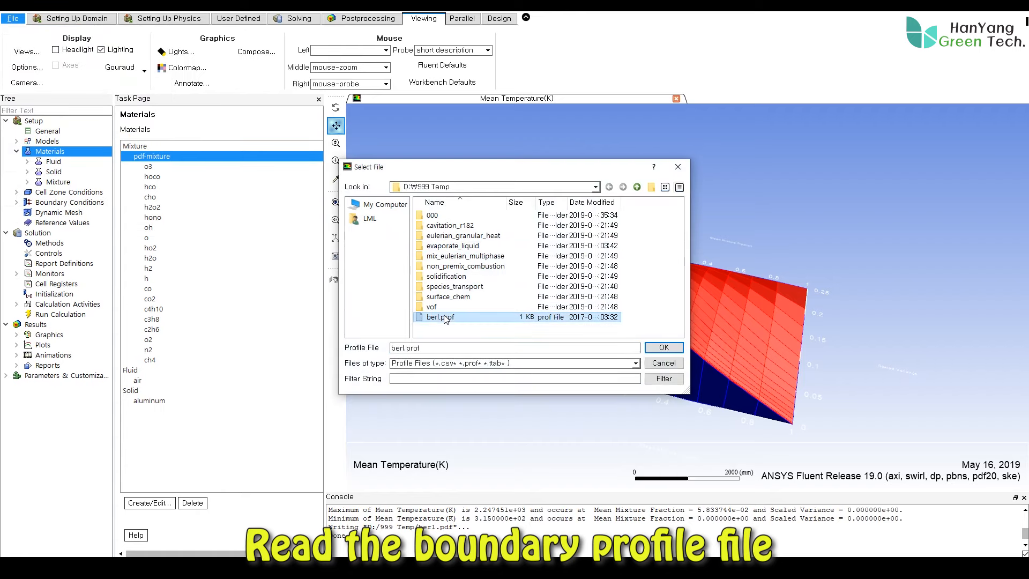
{"action": "left_click", "coordinate": [663, 349]}
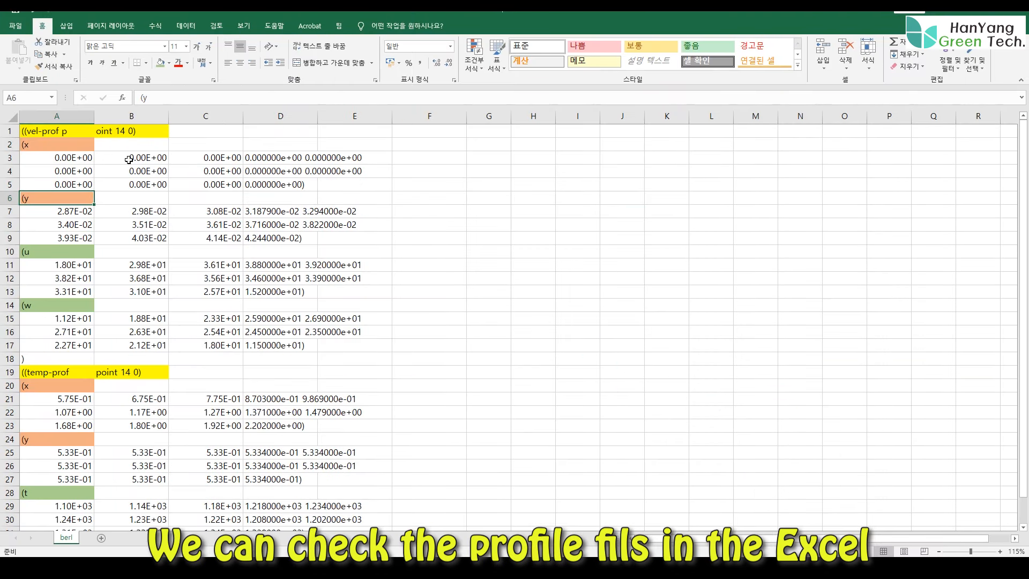
Step: Switch to Excel and examine the vel-prof and temp-prof point data in the berl sheet
{"action": "left_click", "coordinate": [261, 373]}
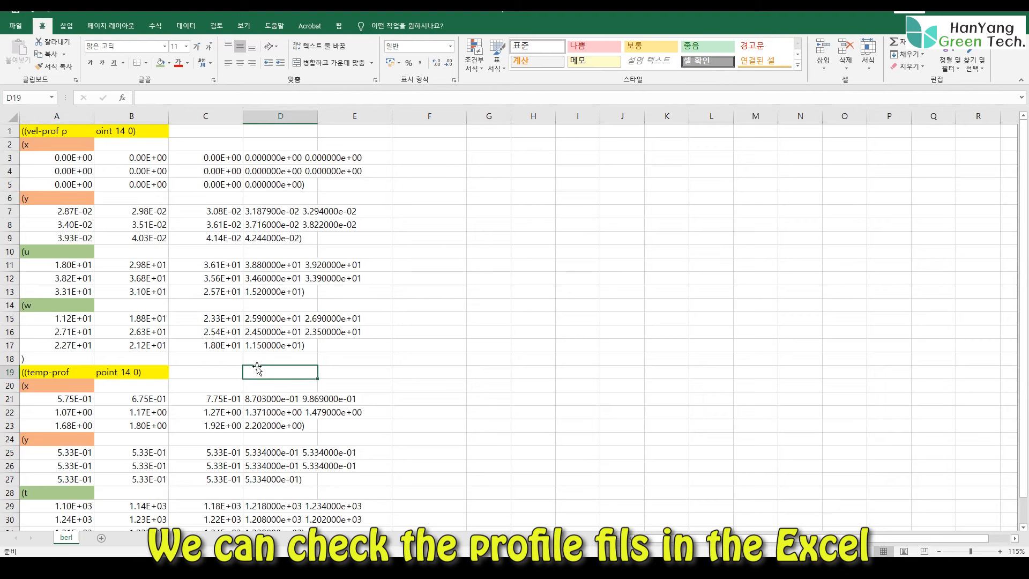
{"action": "scroll", "coordinate": [258, 369], "scroll_direction": "down", "scroll_amount": 1}
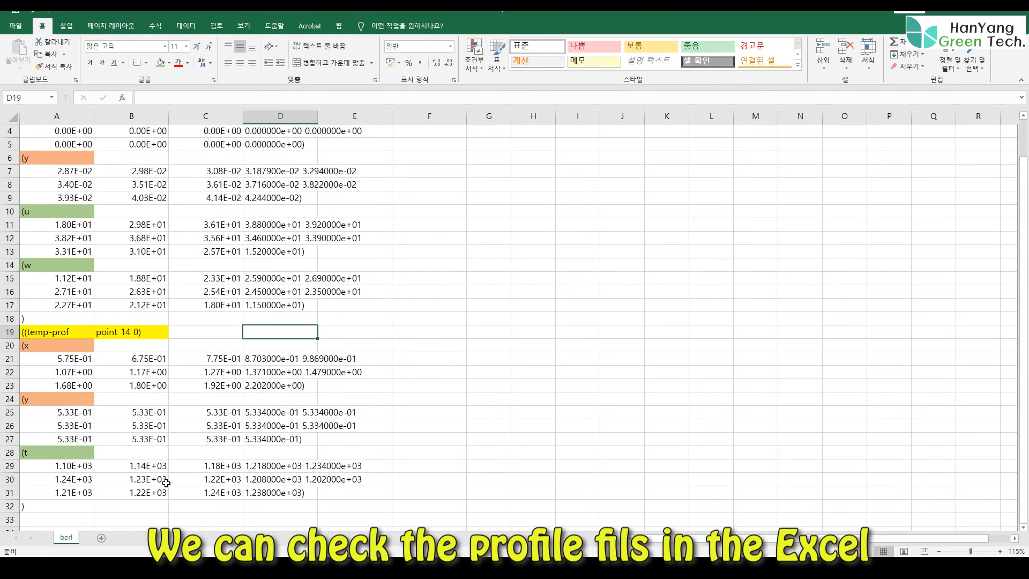
{"action": "scroll", "coordinate": [194, 376], "scroll_direction": "up", "scroll_amount": 1}
{"action": "left_click", "coordinate": [417, 238]}
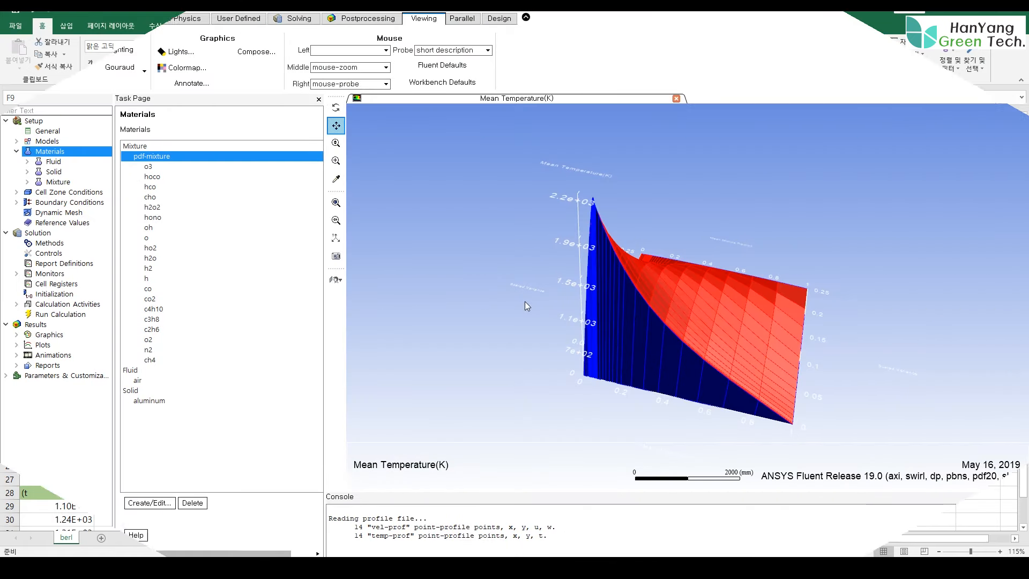
Step: Specify the turbulence of pressure outlet poutlet-3 by Intensity and Hydraulic Diameter, with a backflow hydraulic diameter of 600 mm
{"action": "left_click", "coordinate": [17, 151]}
{"action": "double_click", "coordinate": [54, 171]}
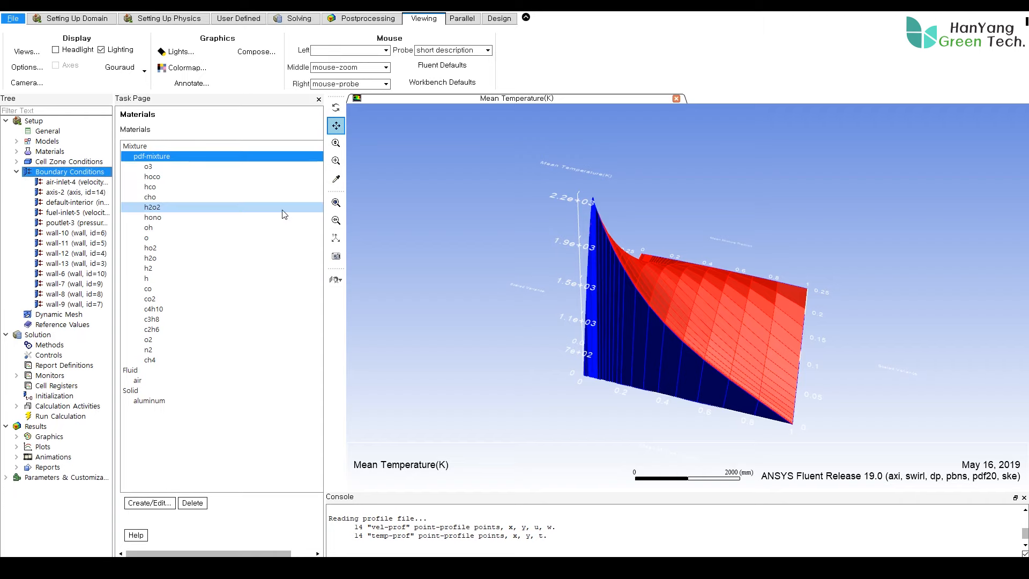
{"action": "left_click", "coordinate": [172, 192]}
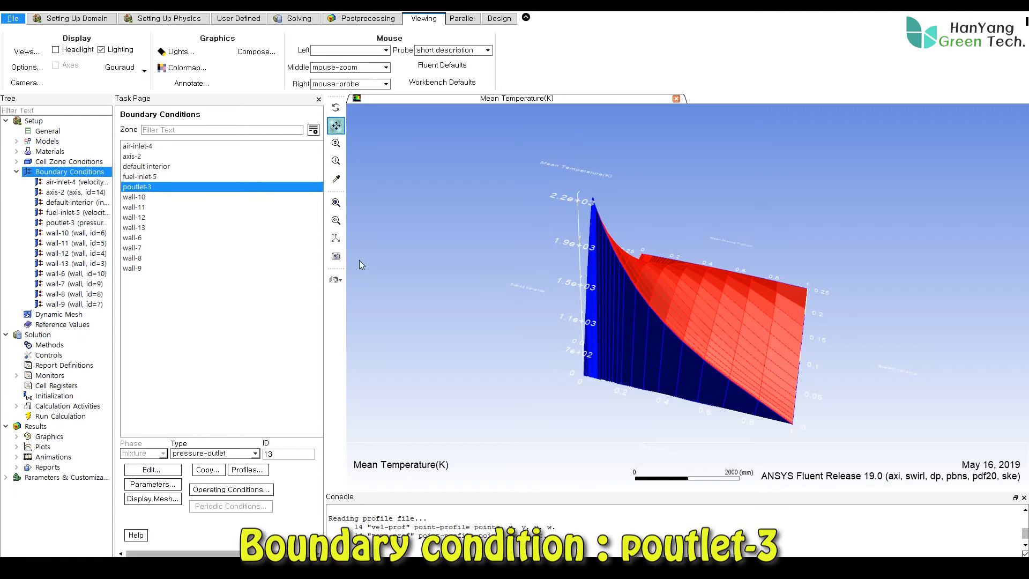
{"action": "left_click", "coordinate": [152, 470]}
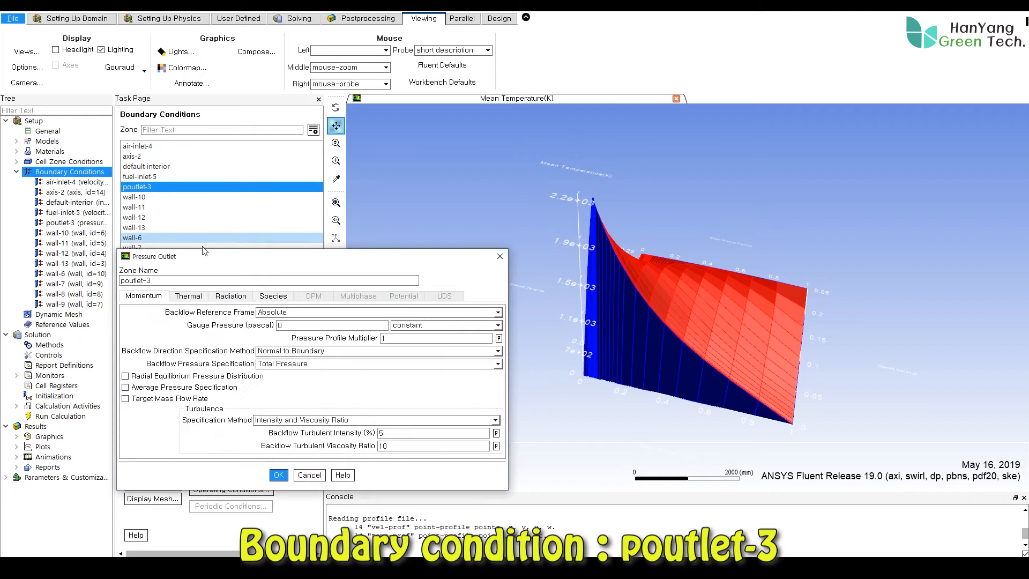
{"action": "left_click_drag", "start_coordinate": [202, 250], "coordinate": [444, 155]}
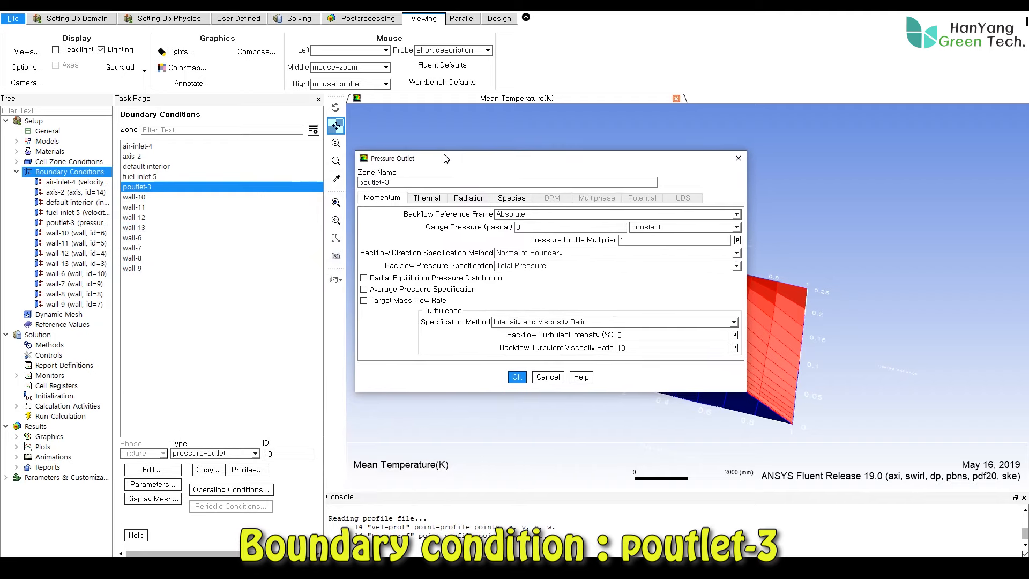
{"action": "left_click", "coordinate": [564, 322]}
{"action": "left_click", "coordinate": [575, 352]}
{"action": "double_click", "coordinate": [622, 348]}
{"action": "type", "text": "600"}
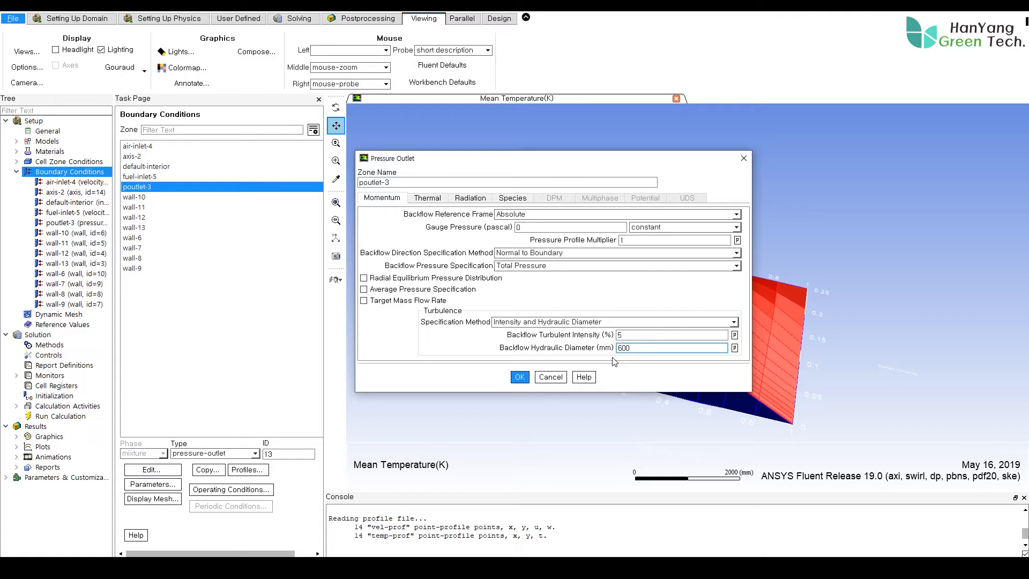
Step: Set the backflow total temperature of poutlet-3 to 1300 K, check its radiation and species settings, and accept the boundary condition
{"action": "left_click", "coordinate": [428, 198]}
{"action": "key", "text": "Tab"}
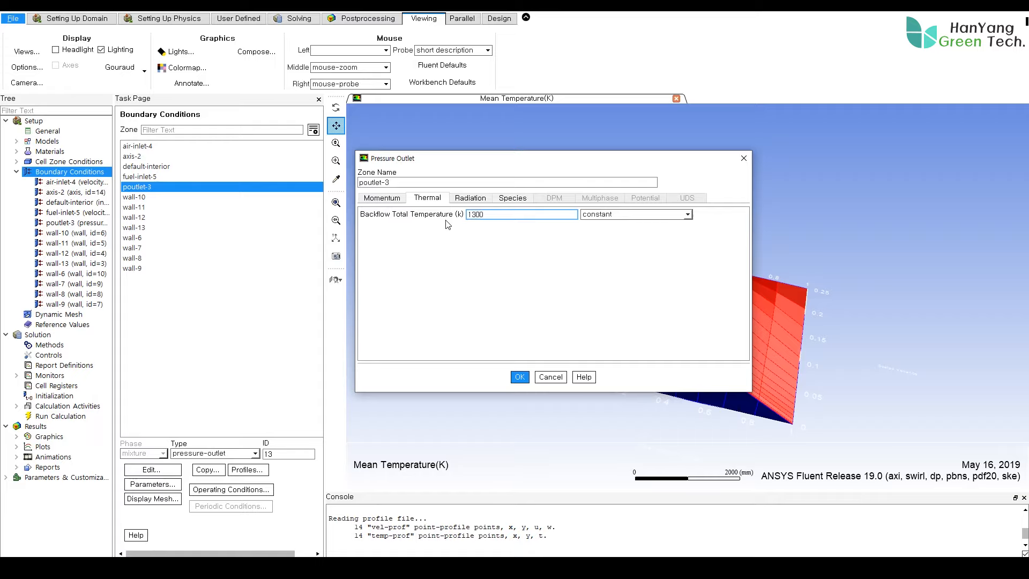
{"action": "type", "text": "1300"}
{"action": "left_click", "coordinate": [470, 198]}
{"action": "left_click", "coordinate": [512, 198]}
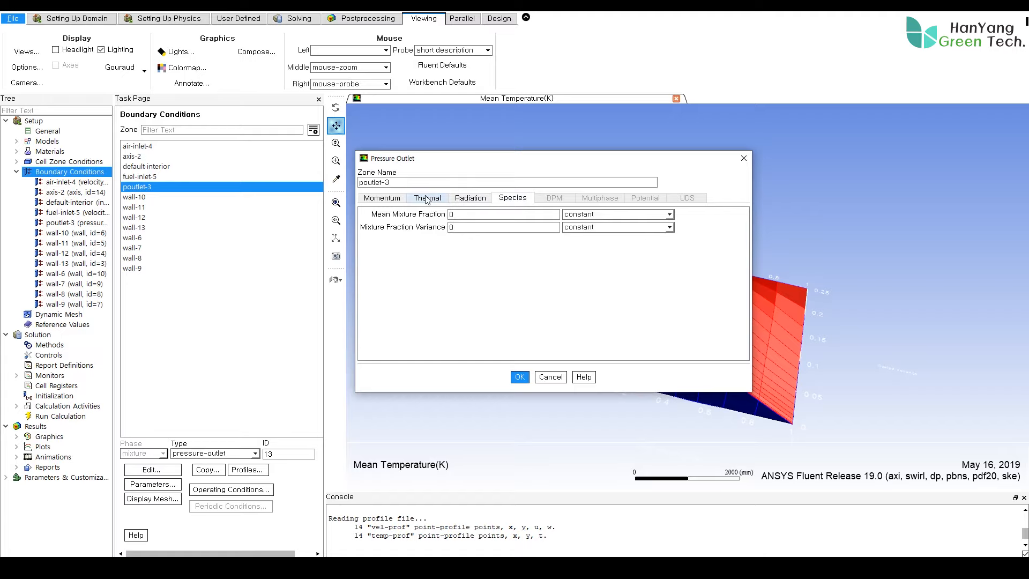
{"action": "left_click", "coordinate": [382, 198]}
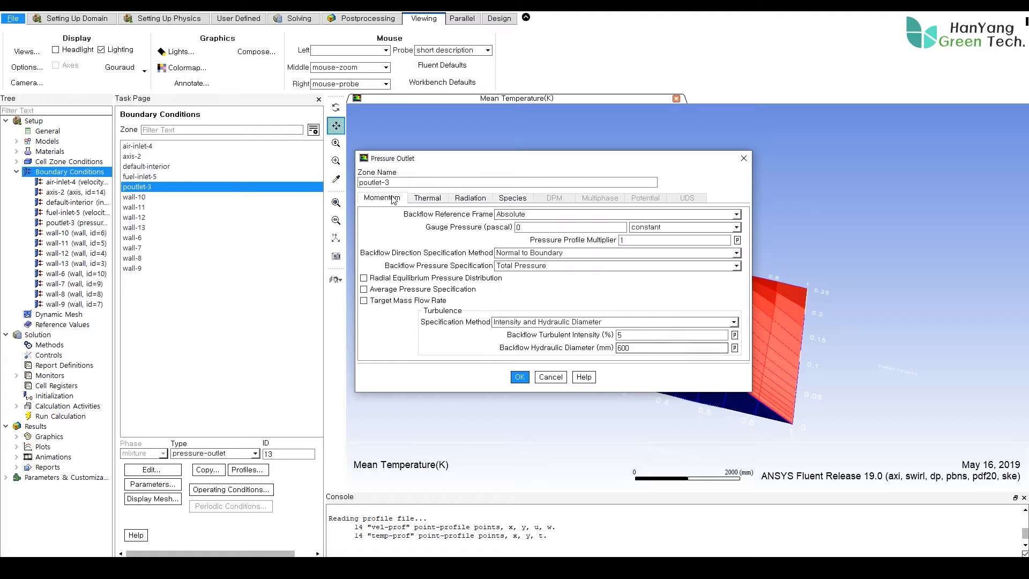
{"action": "left_click", "coordinate": [520, 377]}
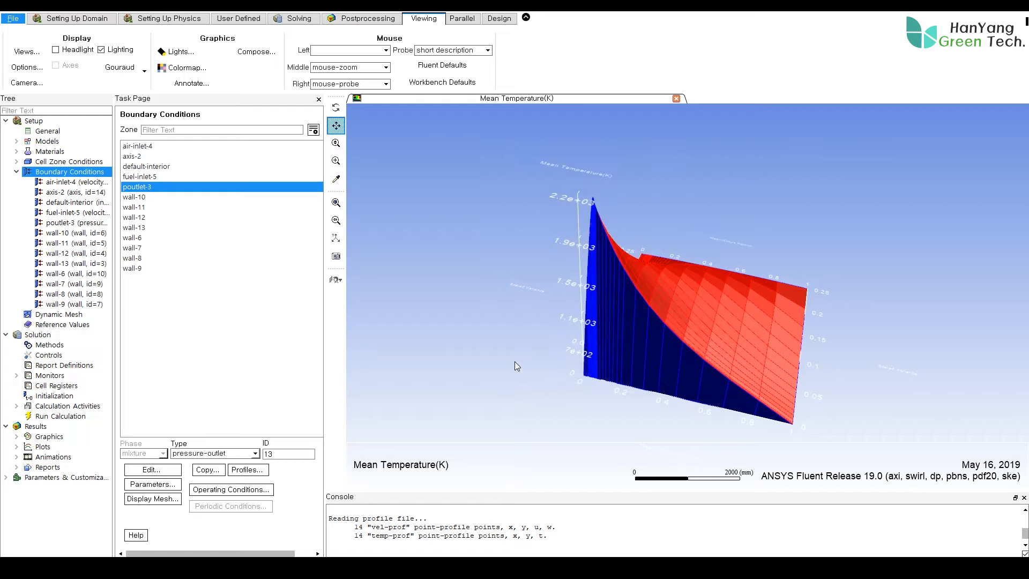
Step: Define the air-inlet-4 velocity by Components, using vel-prof u for the axial velocity and vel-prof w for the swirl velocity
{"action": "left_click", "coordinate": [148, 147]}
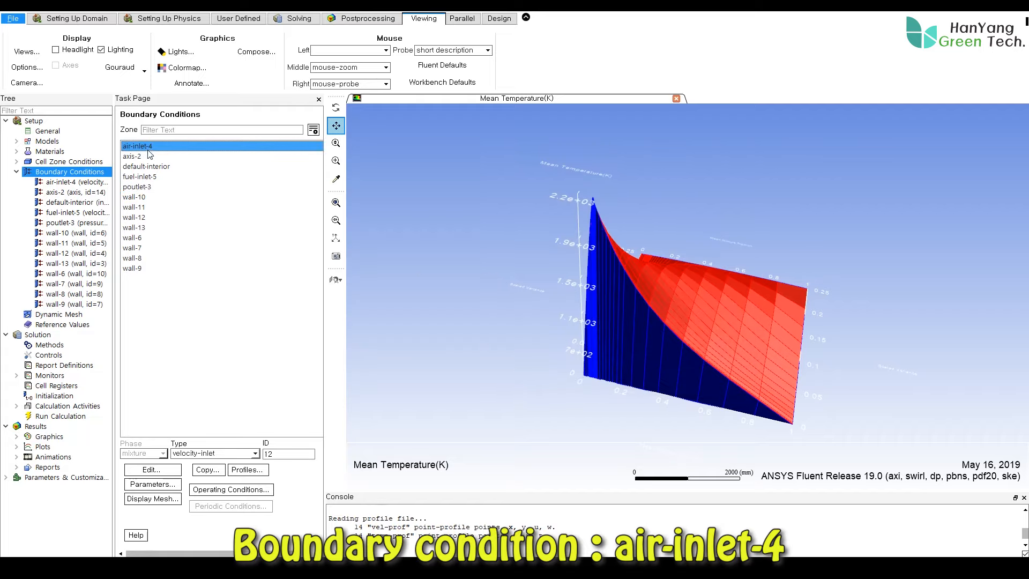
{"action": "left_click", "coordinate": [153, 470]}
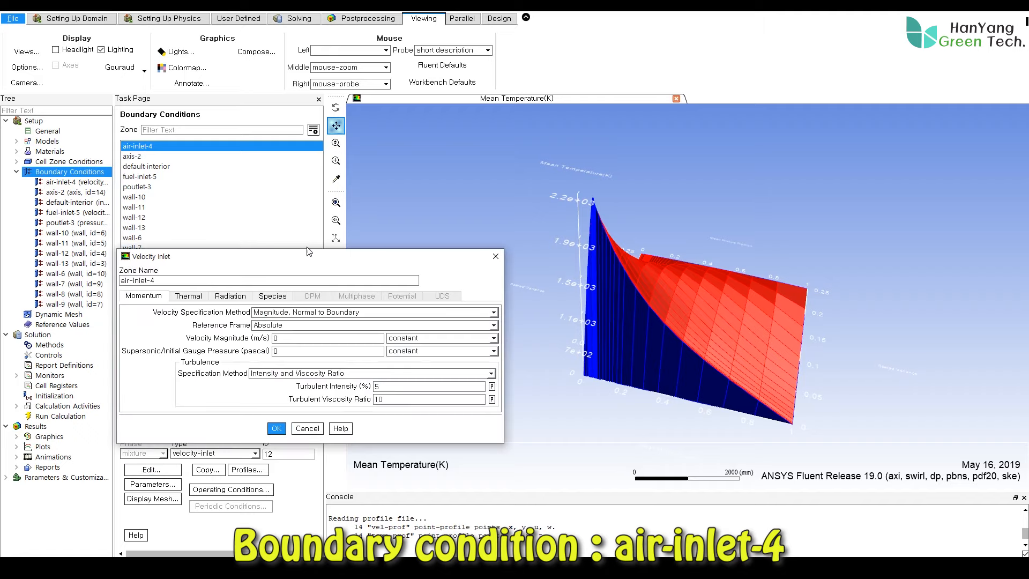
{"action": "left_click_drag", "start_coordinate": [263, 256], "coordinate": [499, 179]}
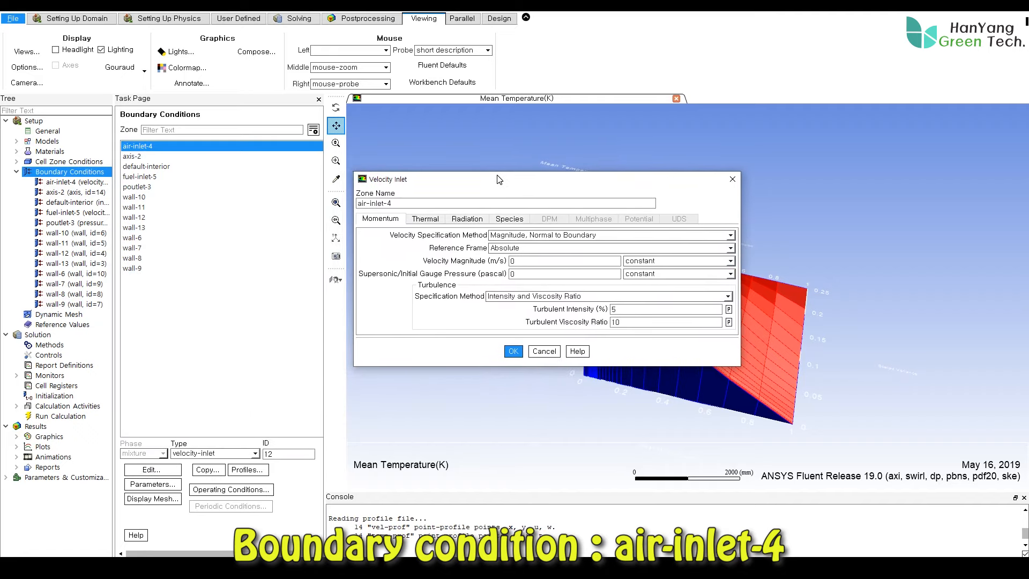
{"action": "left_click", "coordinate": [516, 235]}
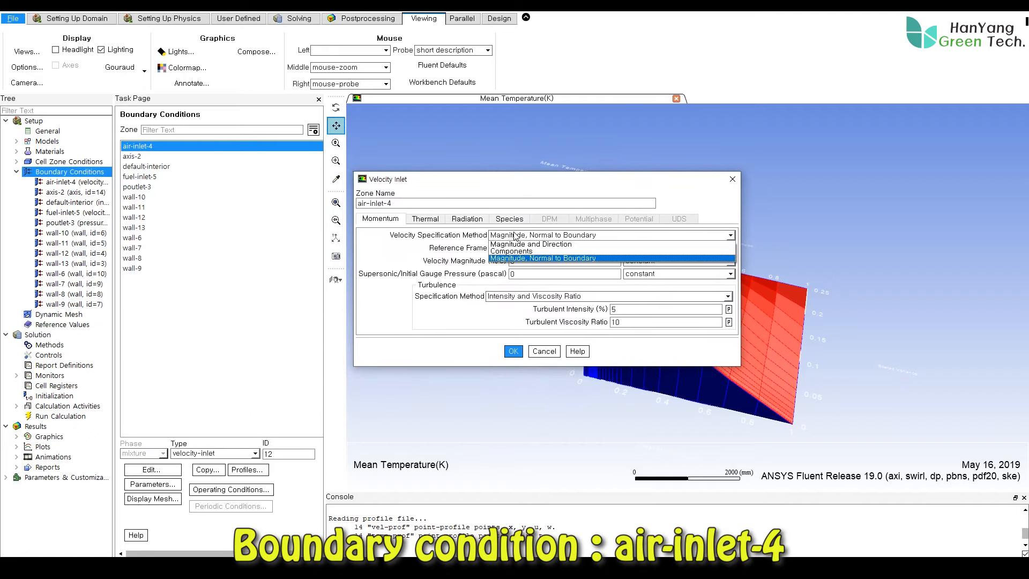
{"action": "left_click", "coordinate": [513, 253]}
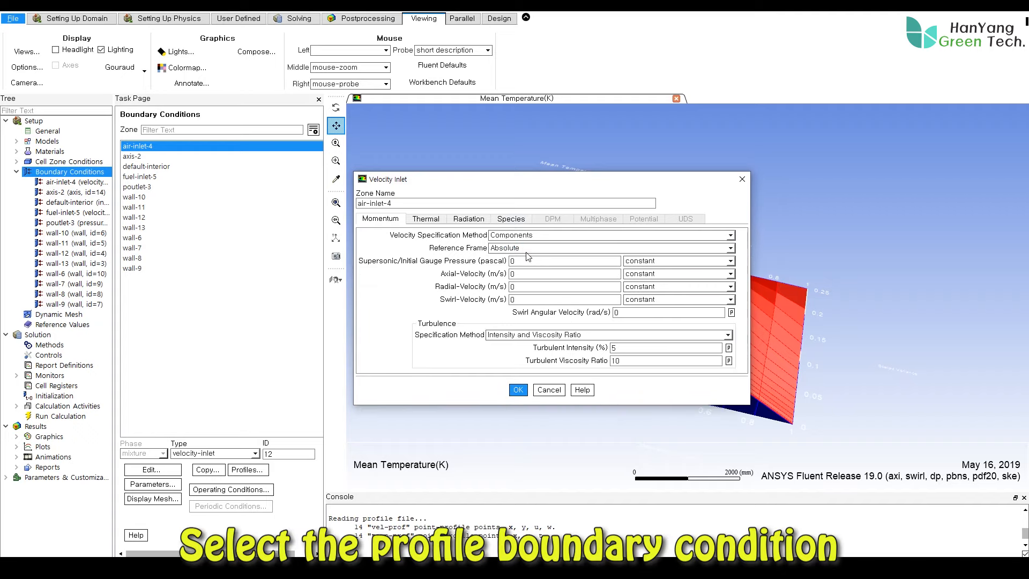
{"action": "left_click", "coordinate": [659, 275]}
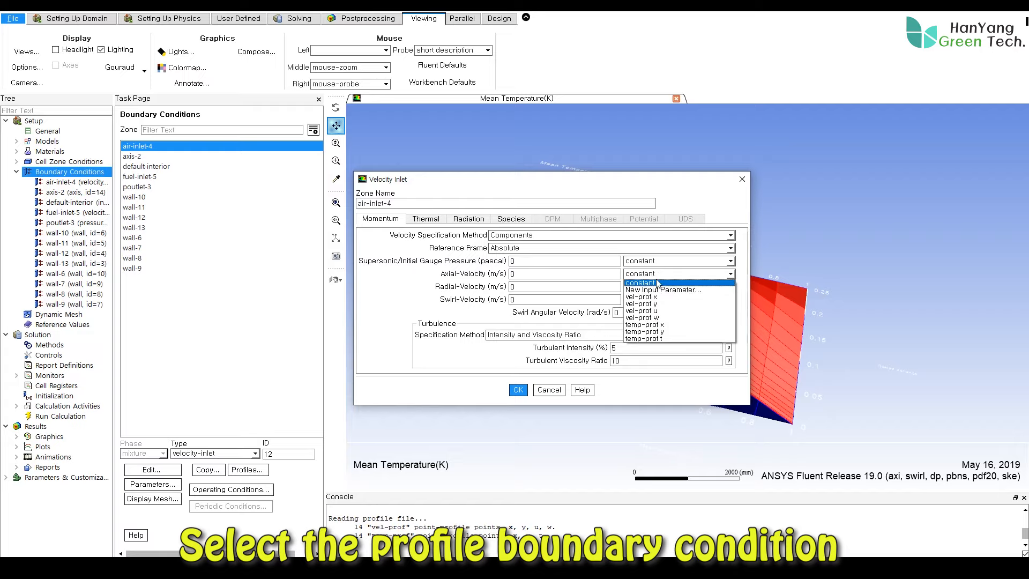
{"action": "left_click", "coordinate": [654, 311]}
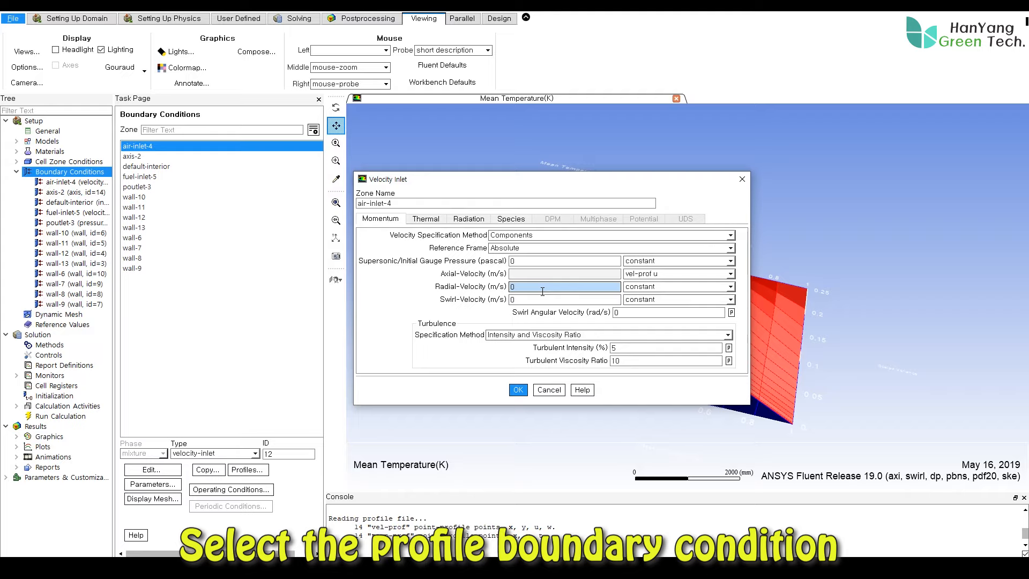
{"action": "left_click", "coordinate": [634, 300]}
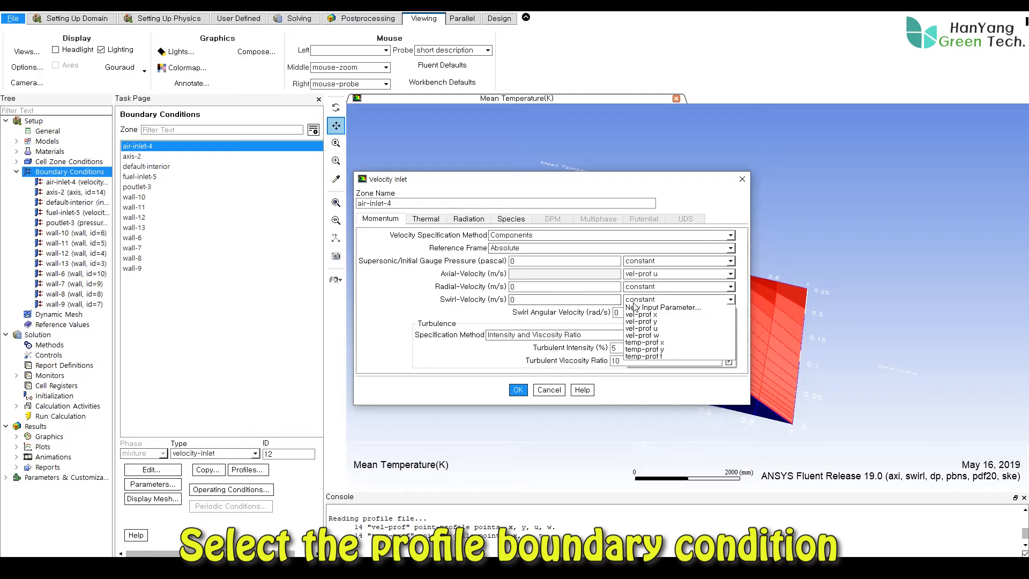
{"action": "left_click", "coordinate": [654, 344]}
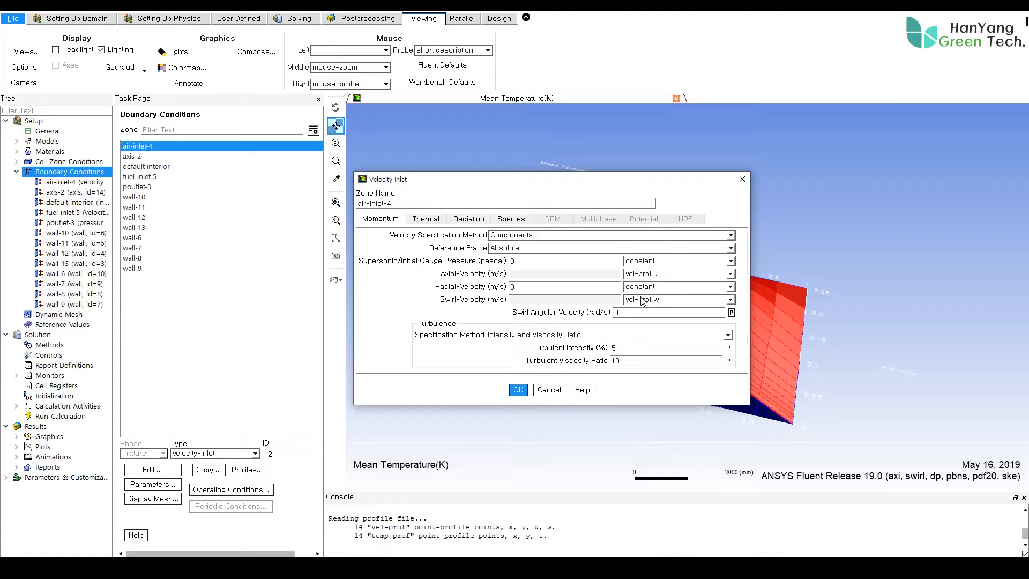
Step: Specify the air-inlet-4 turbulence by Intensity and Hydraulic Diameter, with 17% turbulent intensity and a 29 mm hydraulic diameter
{"action": "left_click", "coordinate": [634, 335]}
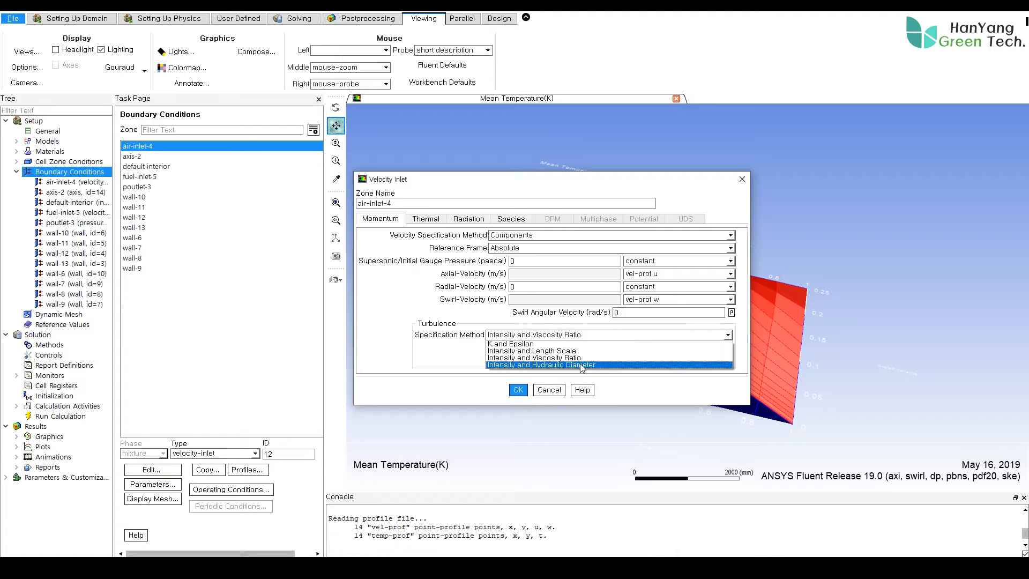
{"action": "left_click", "coordinate": [581, 365]}
{"action": "left_click", "coordinate": [624, 348]}
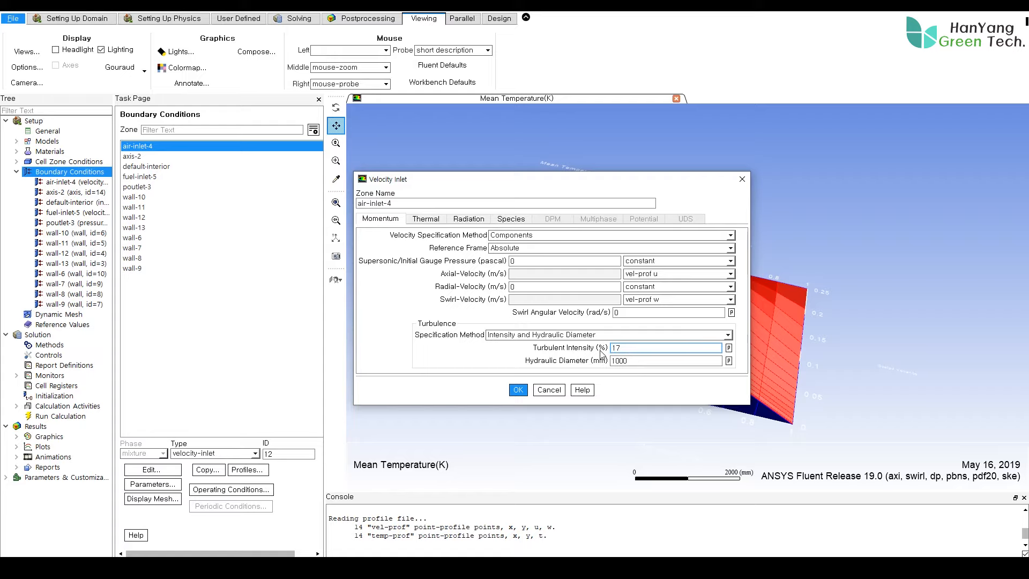
{"action": "type", "text": "17"}
{"action": "key", "text": "Tab"}
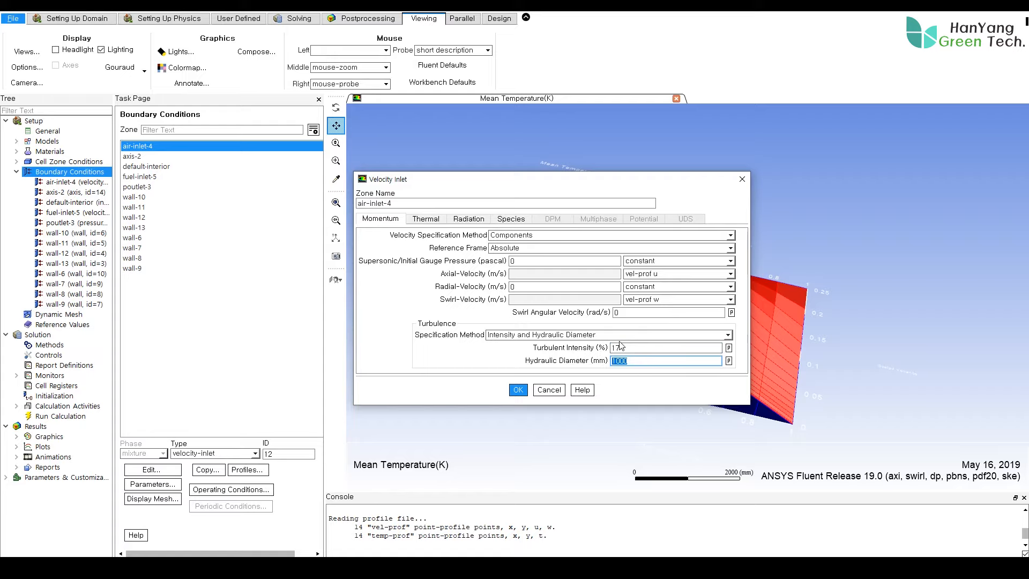
{"action": "type", "text": "29"}
Step: Go through the temperature, radiation and mixture fraction settings of air-inlet-4 and accept the boundary condition
{"action": "left_click", "coordinate": [426, 220]}
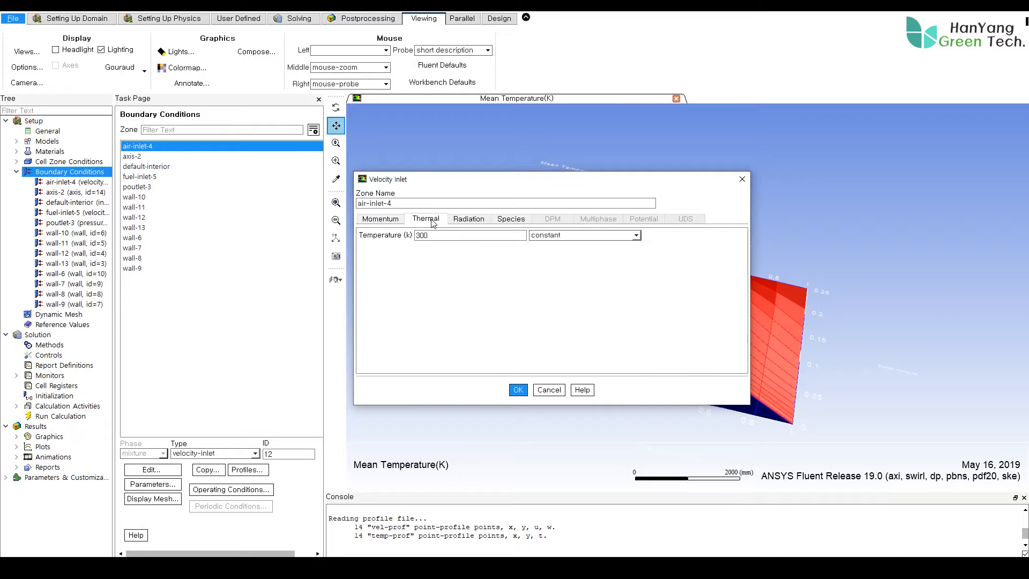
{"action": "left_click", "coordinate": [429, 235]}
{"action": "left_click", "coordinate": [469, 221]}
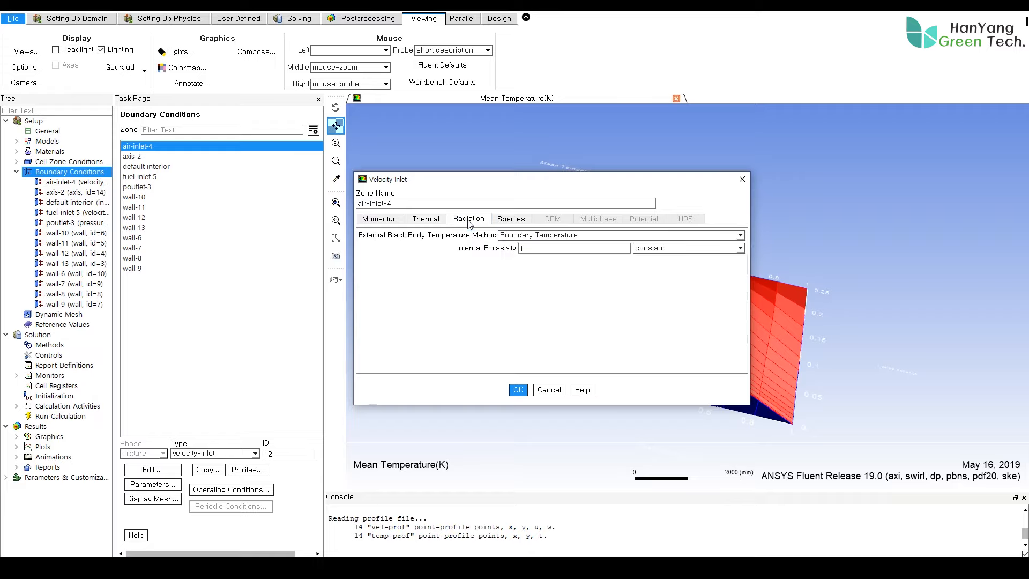
{"action": "left_click", "coordinate": [512, 221]}
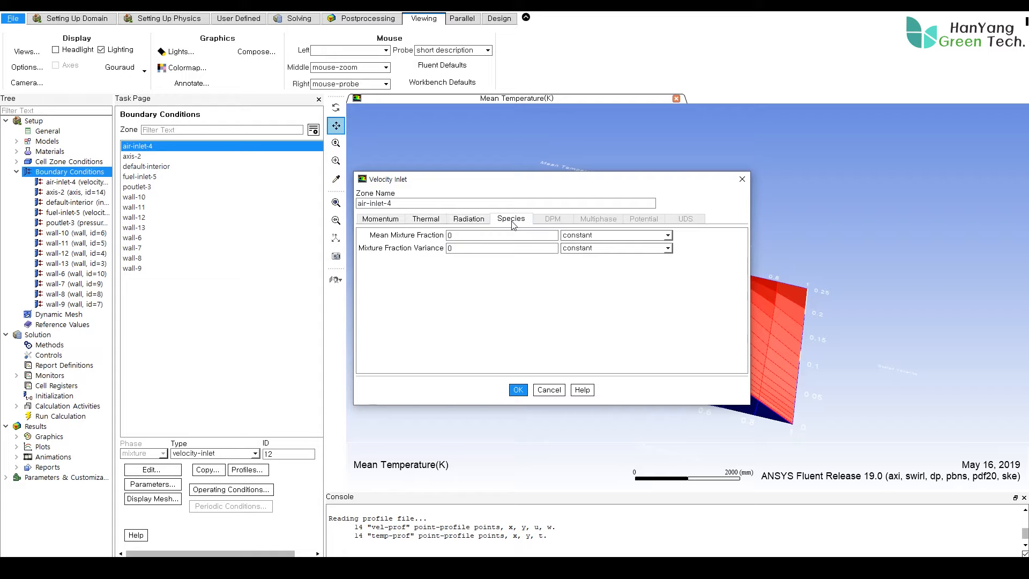
{"action": "left_click", "coordinate": [471, 235]}
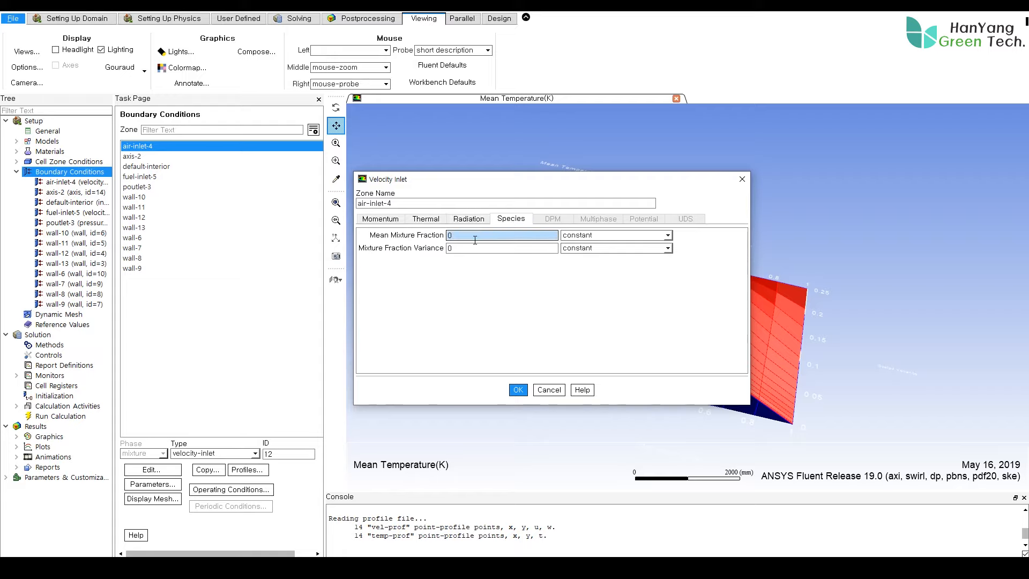
{"action": "left_click", "coordinate": [469, 248]}
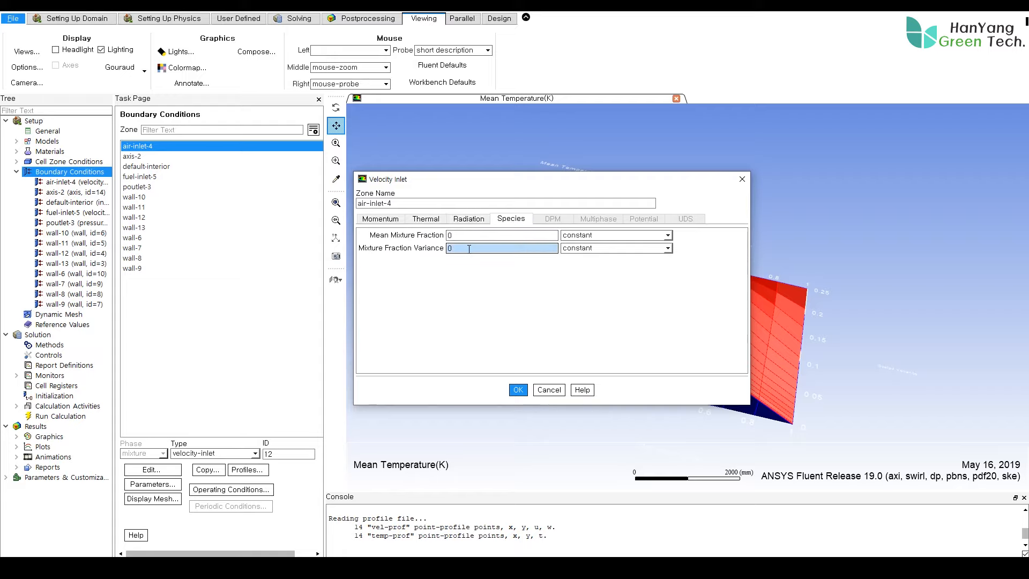
{"action": "left_click", "coordinate": [517, 390]}
Step: Define the fuel-inlet-5 velocity by Components, with a constant radial velocity of 157.25 m/s
{"action": "left_click", "coordinate": [156, 177]}
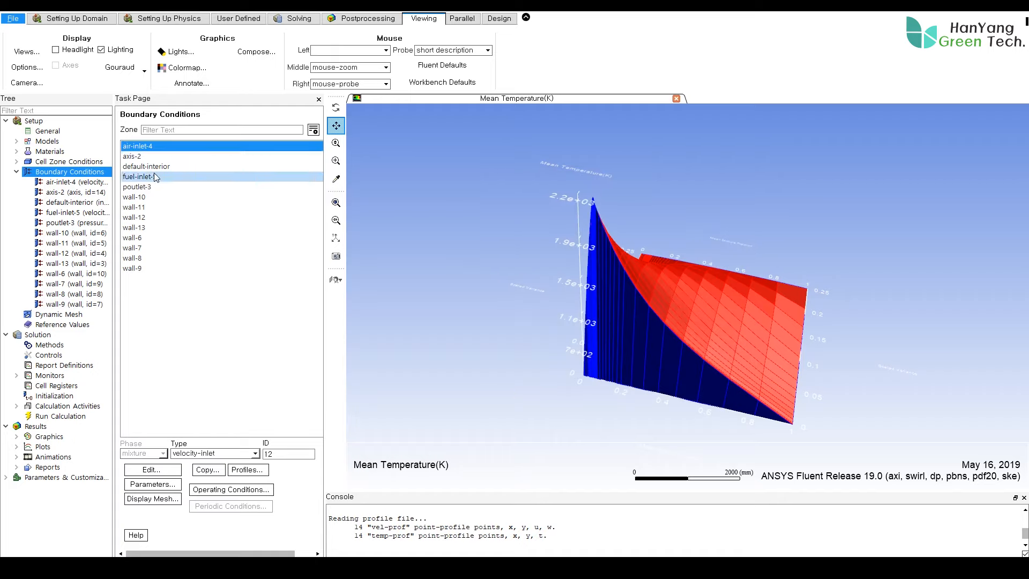
{"action": "left_click", "coordinate": [153, 470]}
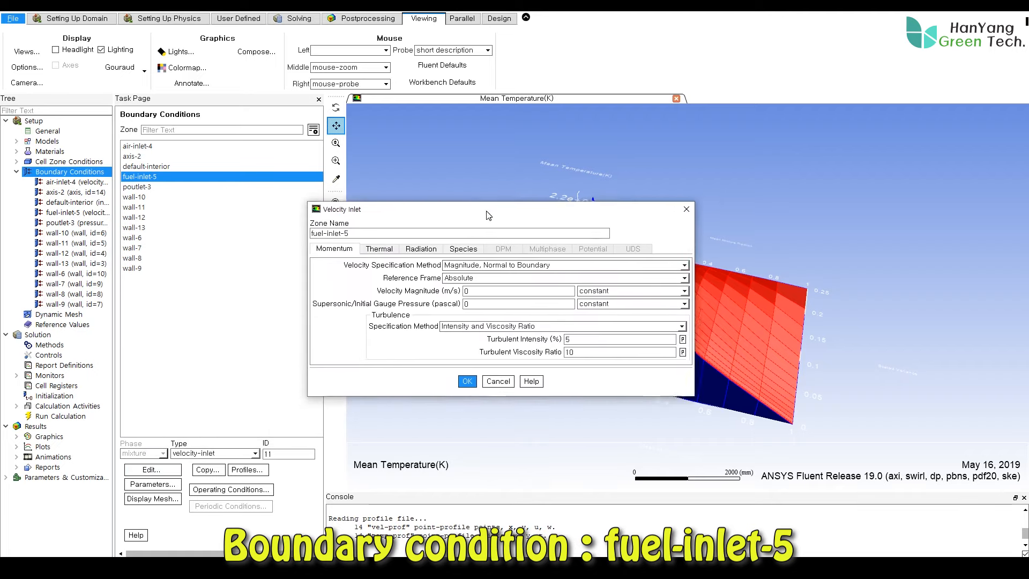
{"action": "left_click_drag", "start_coordinate": [489, 216], "coordinate": [535, 197]}
{"action": "left_click", "coordinate": [523, 247]}
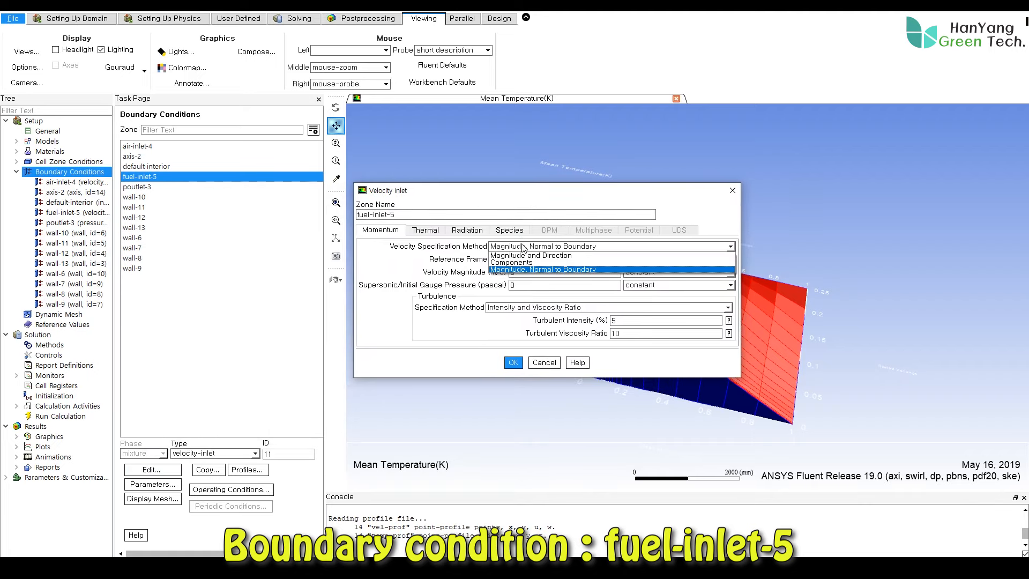
{"action": "left_click", "coordinate": [523, 263]}
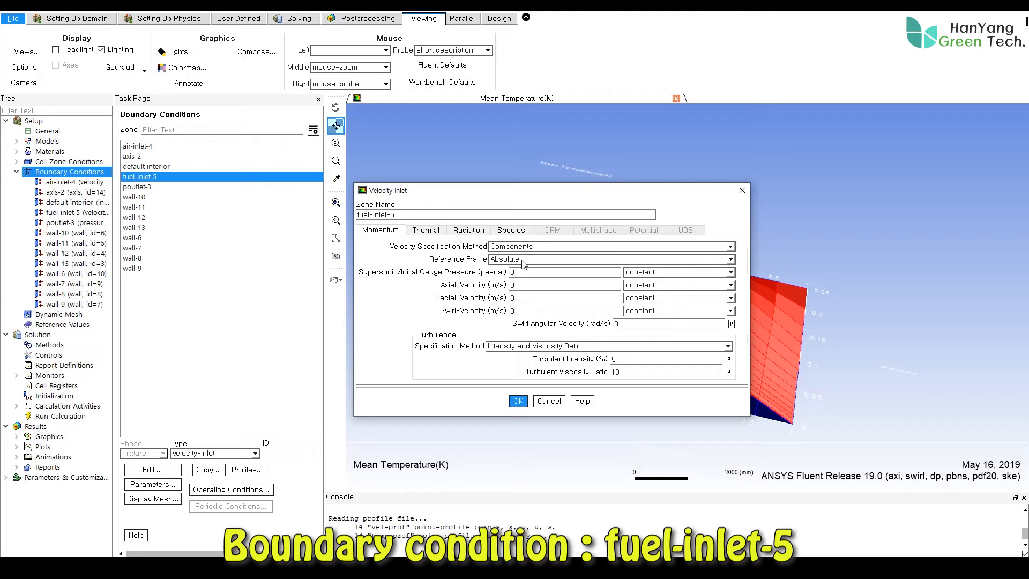
{"action": "left_click", "coordinate": [525, 274]}
{"action": "left_click", "coordinate": [523, 298]}
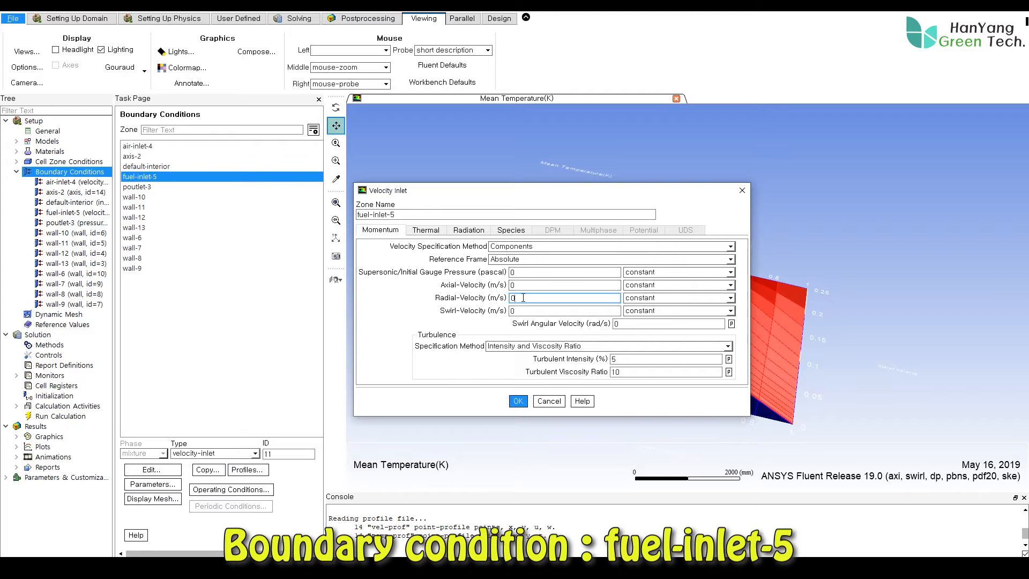
{"action": "double_click", "coordinate": [523, 298]}
{"action": "type", "text": "157.25"}
{"action": "key", "text": "Tab"}
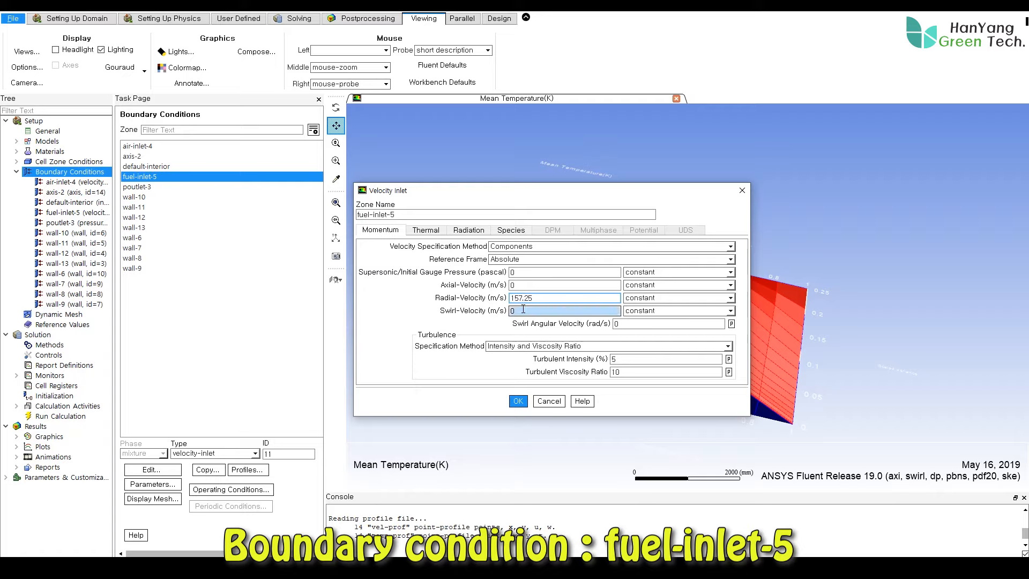
Step: Specify the fuel-inlet-5 turbulence by Intensity and Hydraulic Diameter, with 5% turbulent intensity and a 1.8 mm hydraulic diameter
{"action": "left_click", "coordinate": [565, 346]}
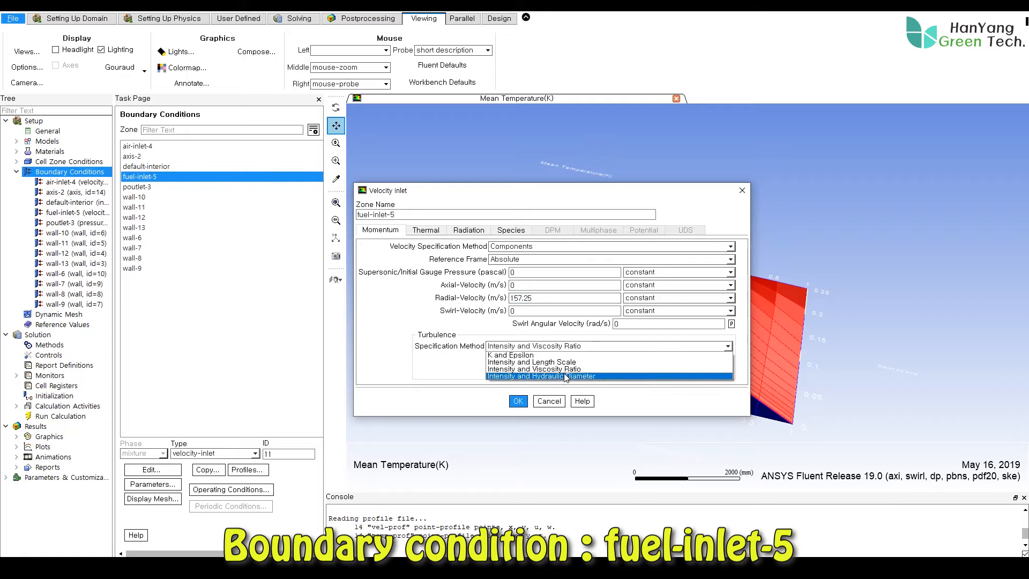
{"action": "left_click", "coordinate": [566, 377]}
{"action": "double_click", "coordinate": [621, 360]}
{"action": "double_click", "coordinate": [611, 374]}
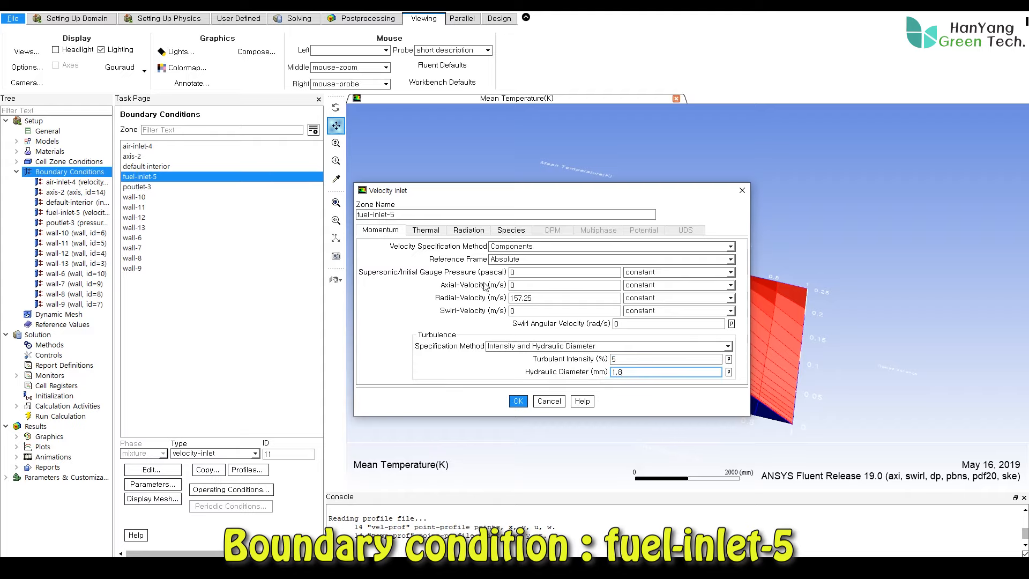
Step: Enter the fuel-inlet-5 temperature, set its mean mixture fraction to 1, and accept the boundary condition
{"action": "left_click", "coordinate": [425, 231]}
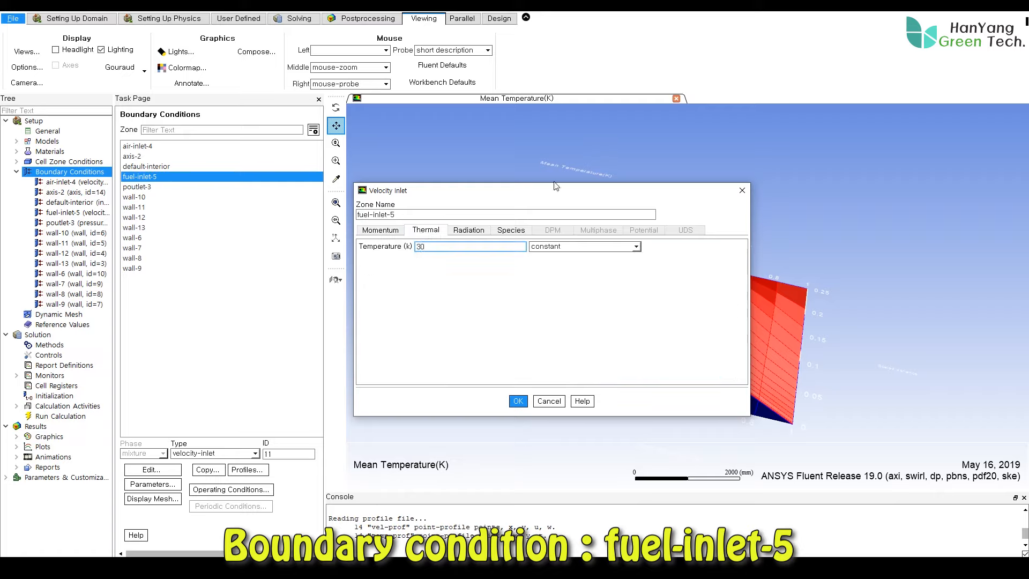
{"action": "left_click", "coordinate": [475, 231]}
{"action": "left_click", "coordinate": [512, 231]}
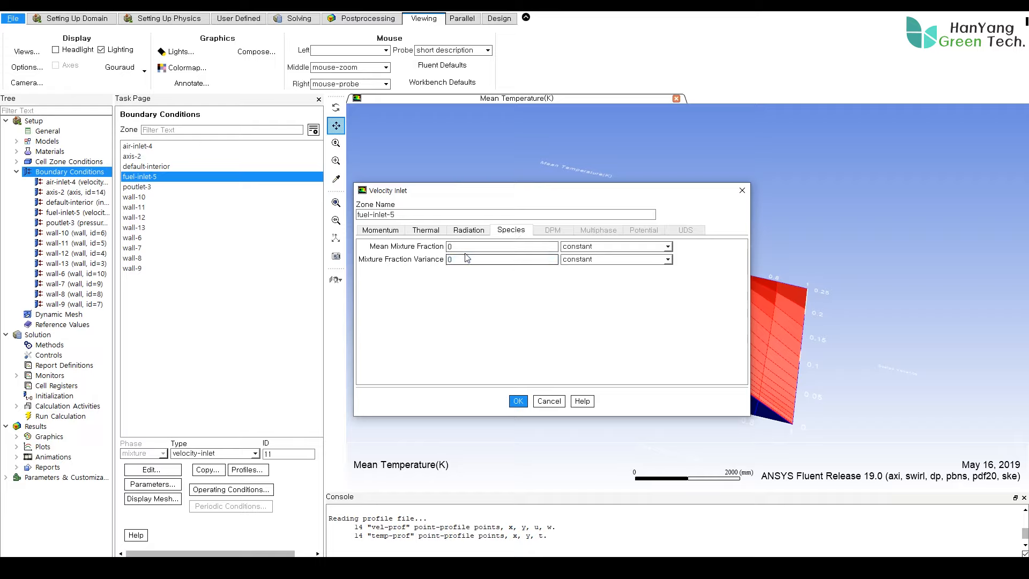
{"action": "double_click", "coordinate": [452, 247]}
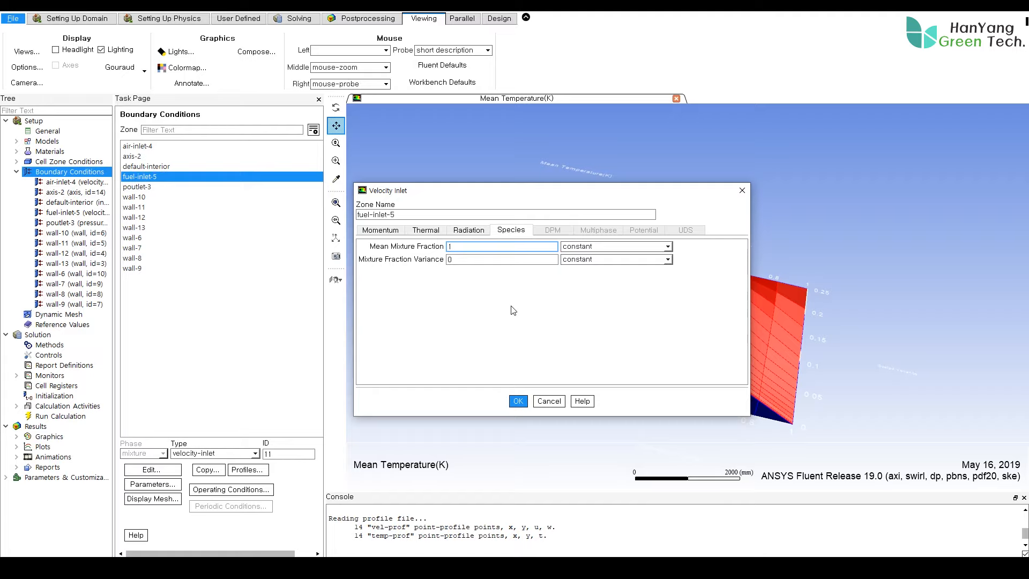
{"action": "left_click", "coordinate": [519, 402]}
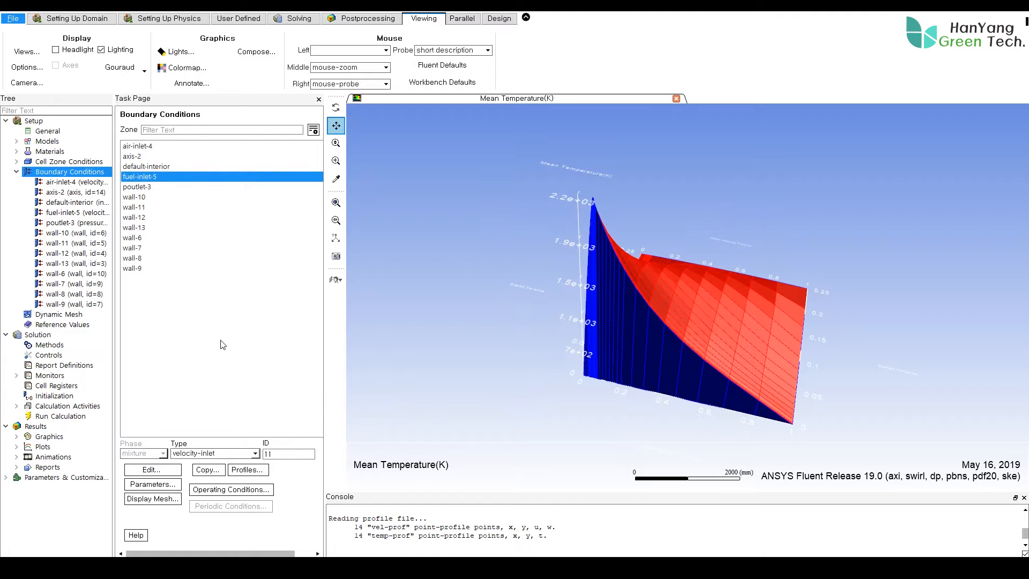
Step: Give wall-6 a fixed-temperature thermal condition of 1370 K with an internal emissivity of 0.5, and accept it
{"action": "left_click", "coordinate": [134, 238]}
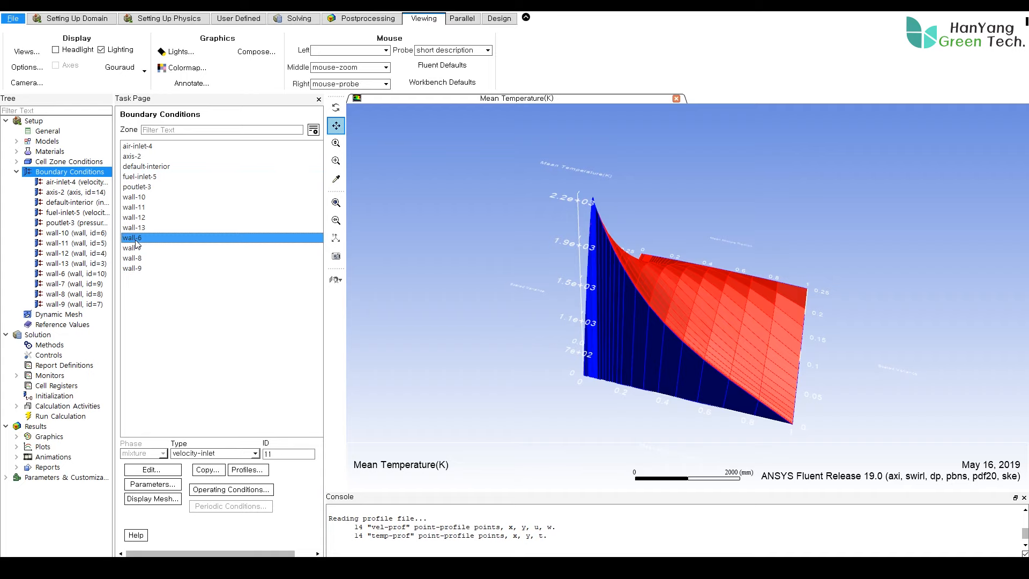
{"action": "left_click", "coordinate": [152, 470]}
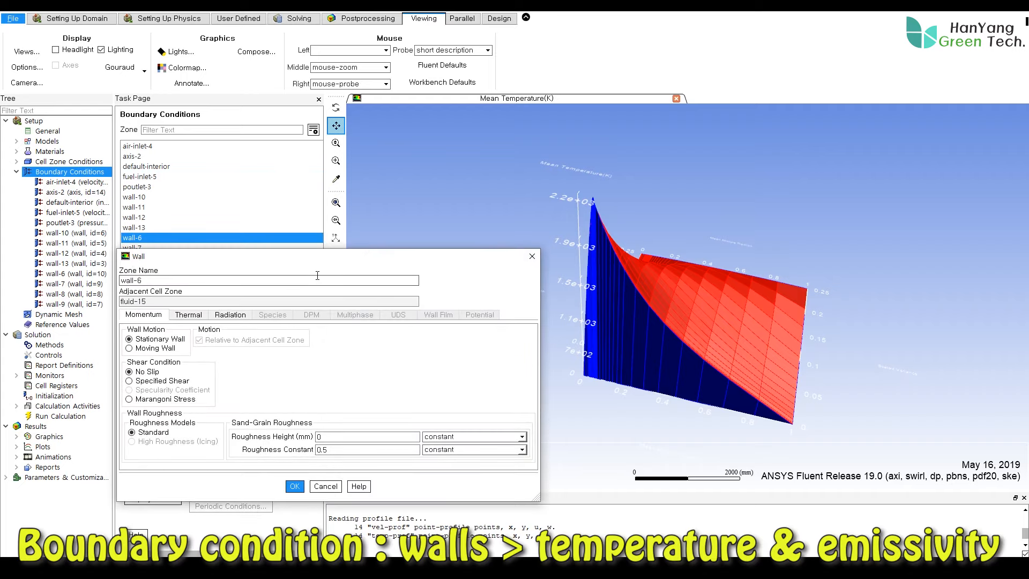
{"action": "left_click_drag", "start_coordinate": [309, 263], "coordinate": [562, 158]}
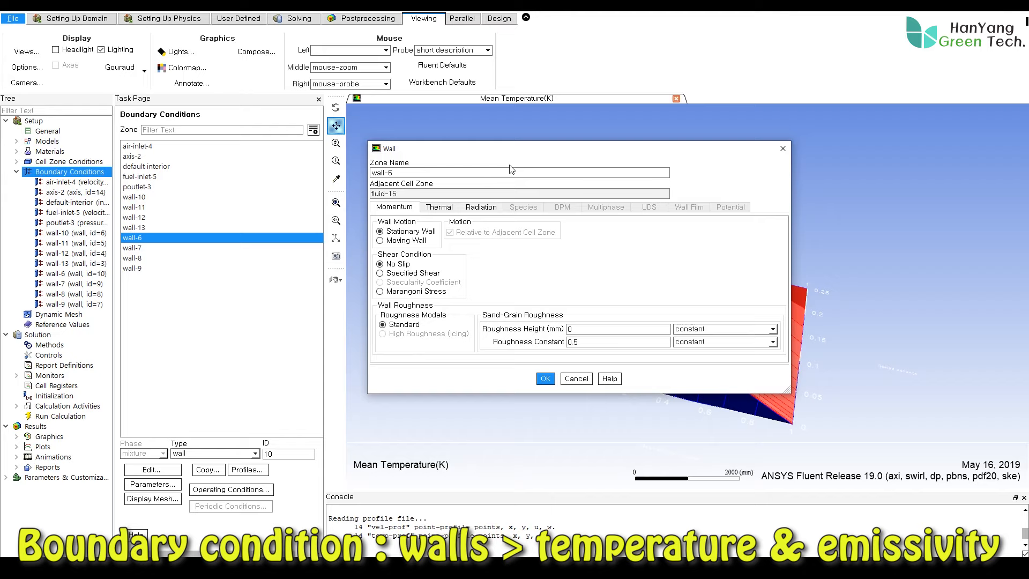
{"action": "left_click", "coordinate": [441, 209]}
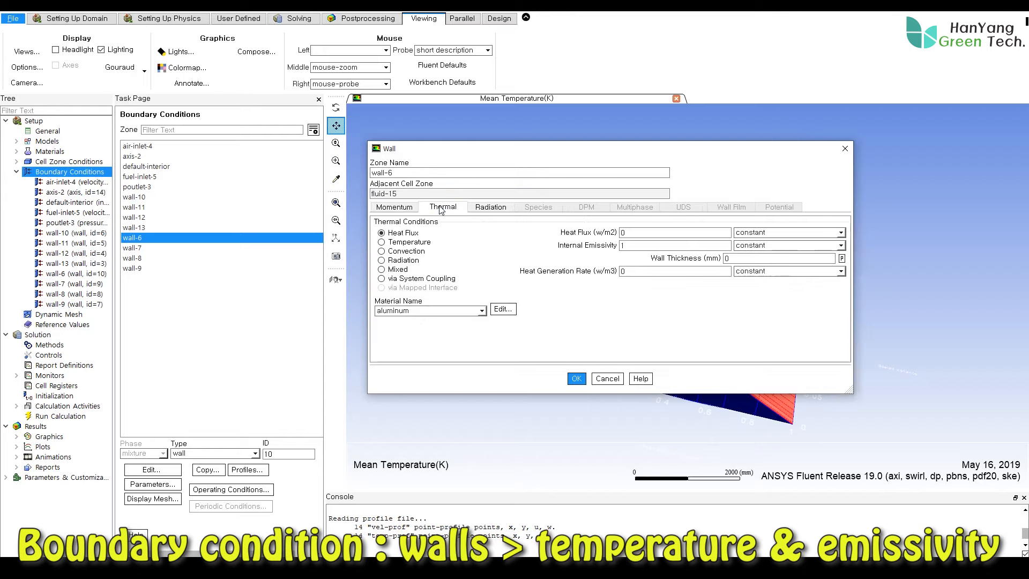
{"action": "left_click", "coordinate": [414, 244]}
{"action": "double_click", "coordinate": [627, 232]}
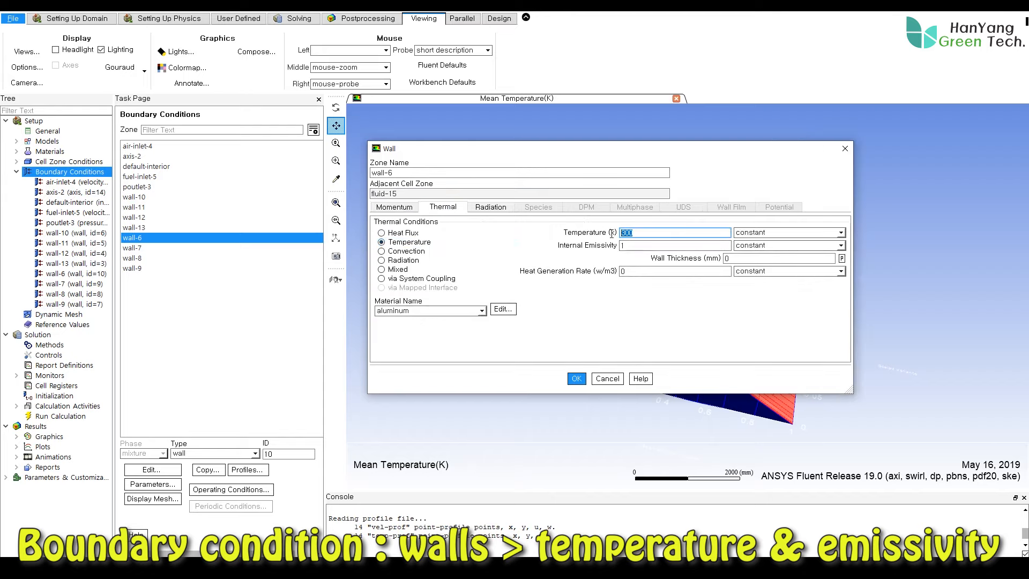
{"action": "type", "text": "137"}
{"action": "key", "text": "Tab"}
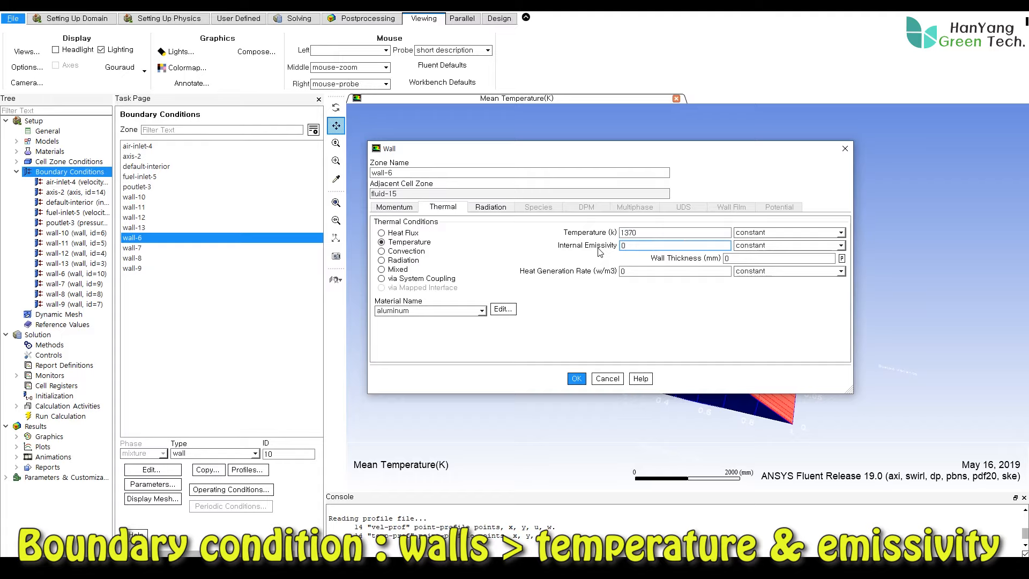
{"action": "type", "text": "0.5"}
{"action": "left_click", "coordinate": [576, 379]}
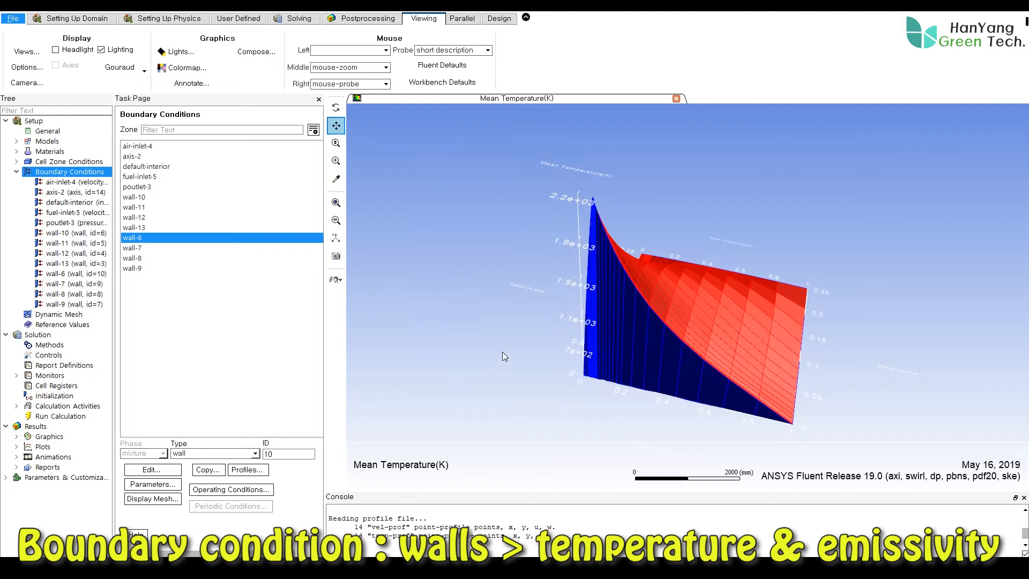
Step: Give wall-7 a fixed-temperature thermal condition of 312 K, enter its internal emissivity, and accept it
{"action": "left_click", "coordinate": [166, 248]}
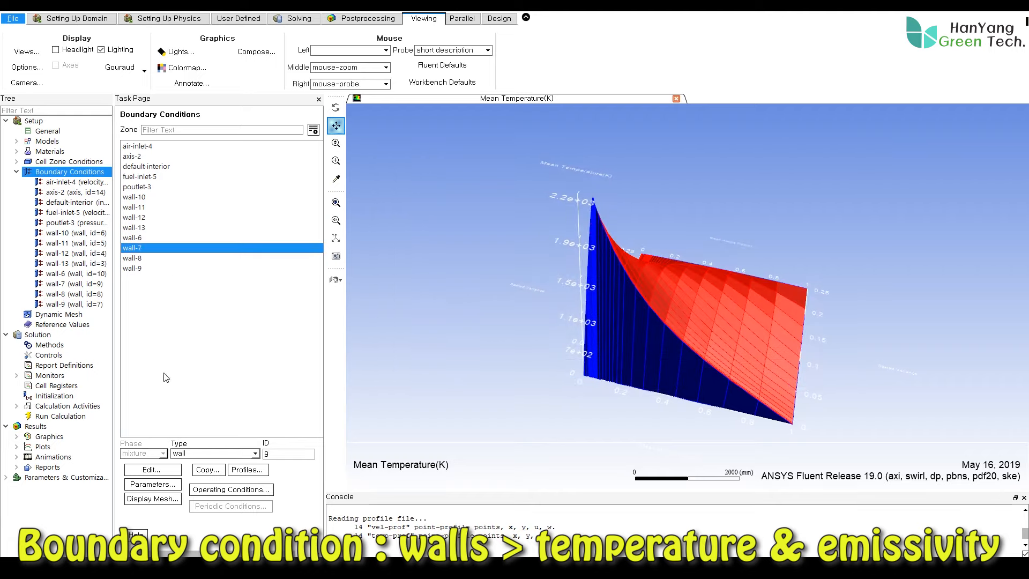
{"action": "left_click", "coordinate": [162, 469]}
{"action": "left_click_drag", "start_coordinate": [321, 261], "coordinate": [577, 166]}
{"action": "left_click", "coordinate": [445, 220]}
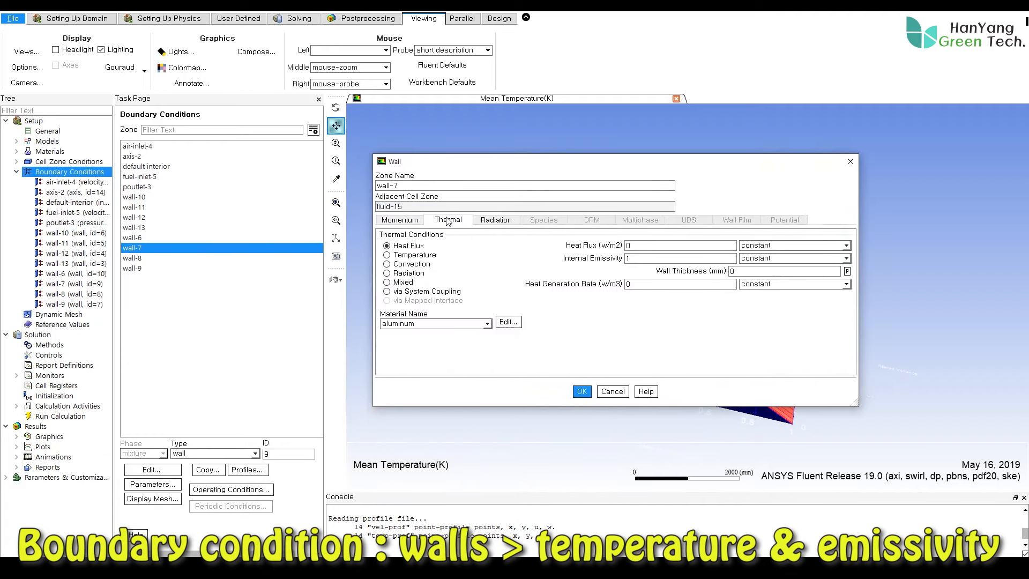
{"action": "left_click", "coordinate": [428, 256]}
{"action": "double_click", "coordinate": [631, 245]}
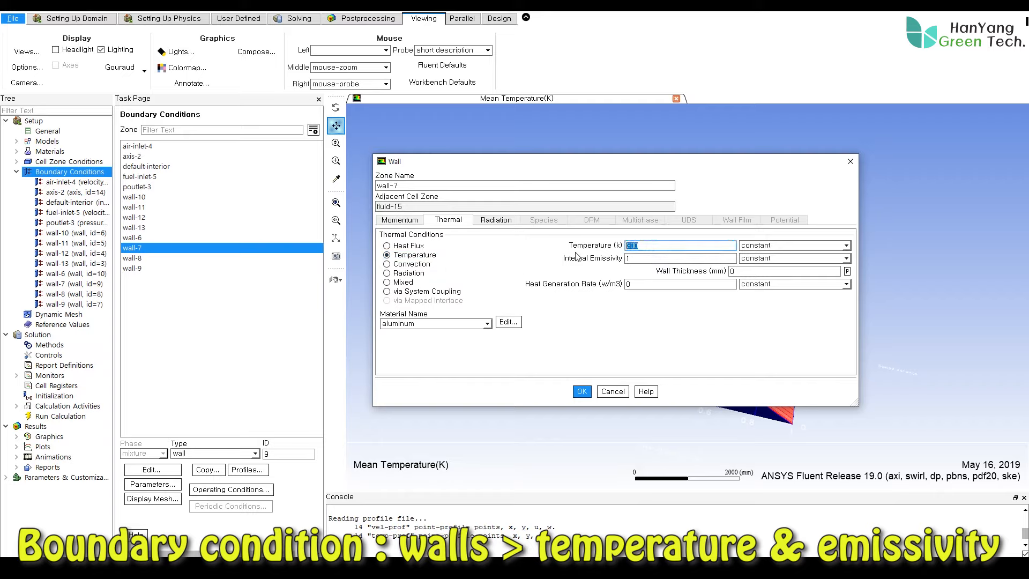
{"action": "type", "text": "312"}
{"action": "key", "text": "Tab"}
{"action": "type", "text": "0"}
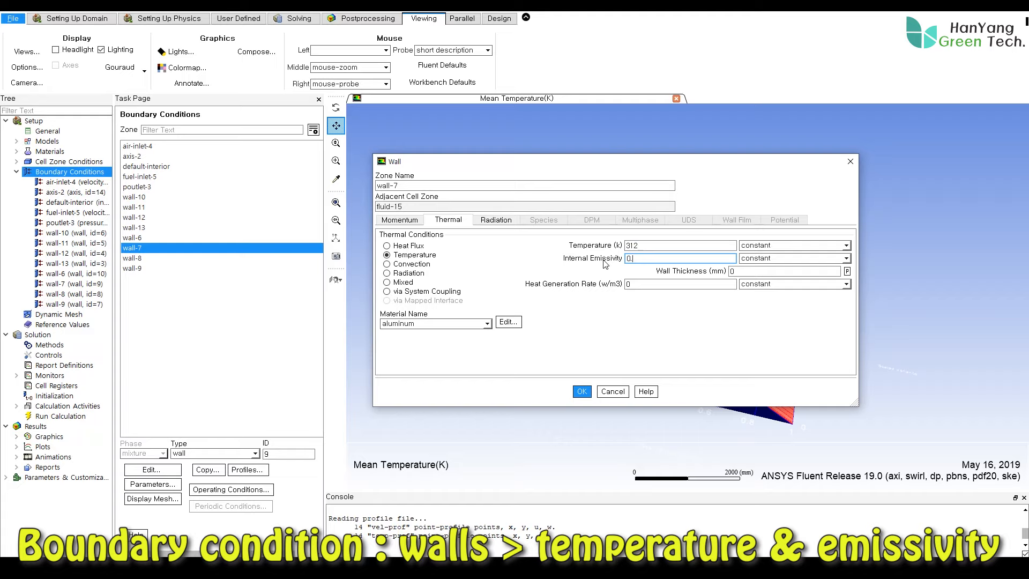
{"action": "left_click", "coordinate": [583, 391]}
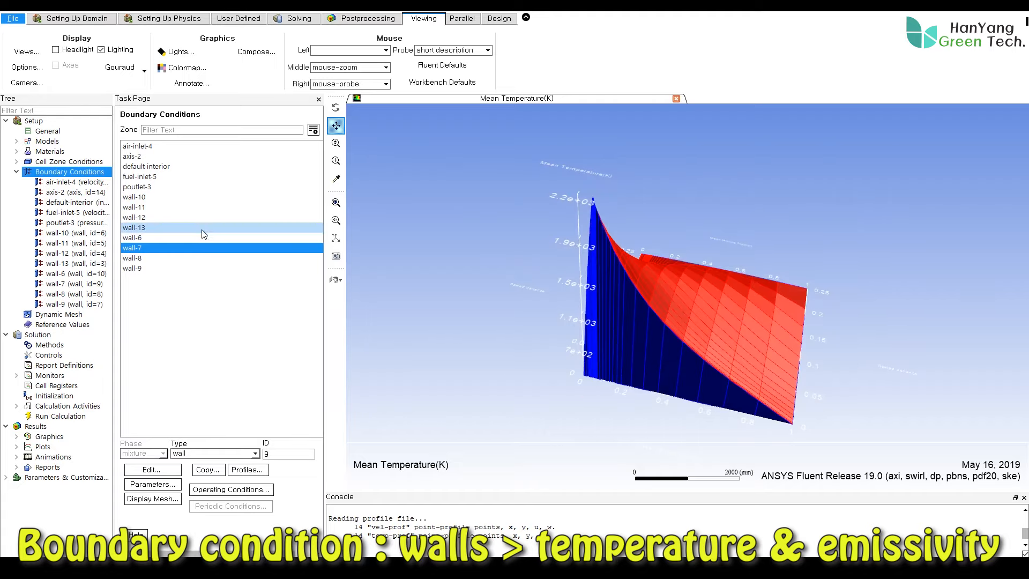
Step: Give wall-8 a fixed-temperature thermal condition of 1305 K with an internal emissivity of 0.5, and accept it
{"action": "left_click", "coordinate": [132, 258]}
{"action": "left_click", "coordinate": [152, 470]}
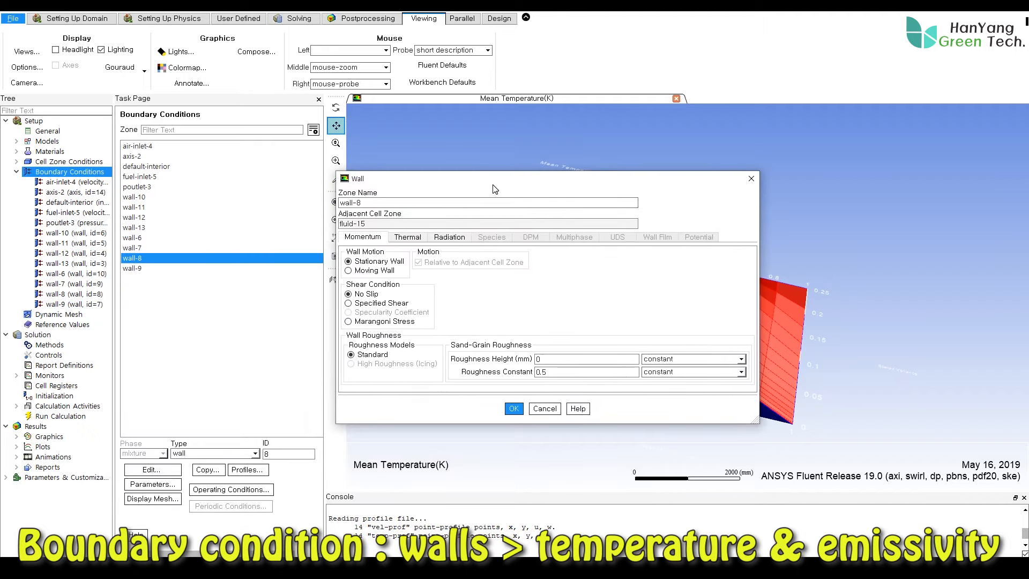
{"action": "left_click", "coordinate": [408, 237]}
{"action": "left_click", "coordinate": [372, 272]}
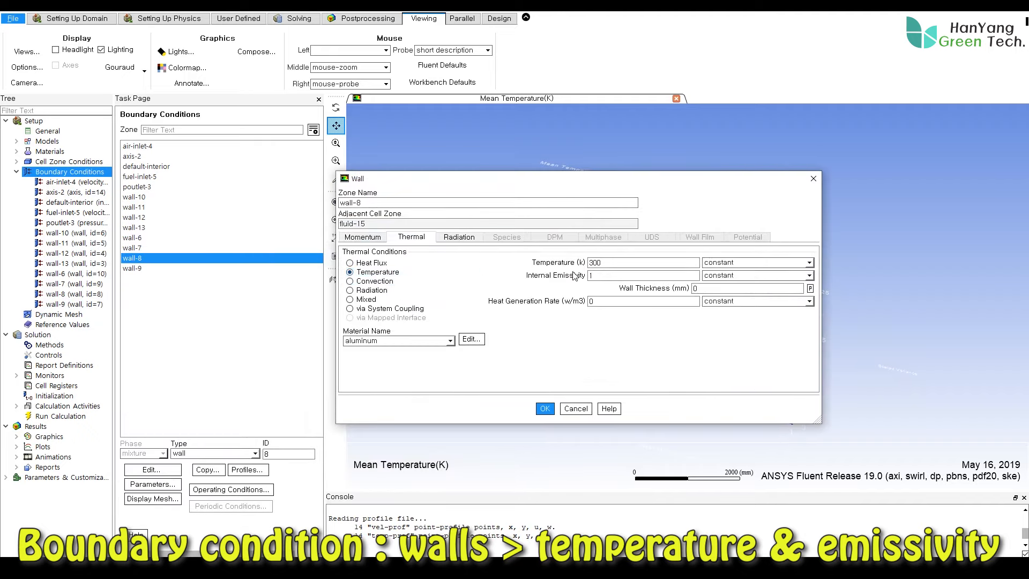
{"action": "left_click_drag", "start_coordinate": [606, 262], "coordinate": [535, 265]}
{"action": "type", "text": "1305"}
{"action": "left_click_drag", "start_coordinate": [594, 275], "coordinate": [566, 276]}
{"action": "type", "text": "0.8"}
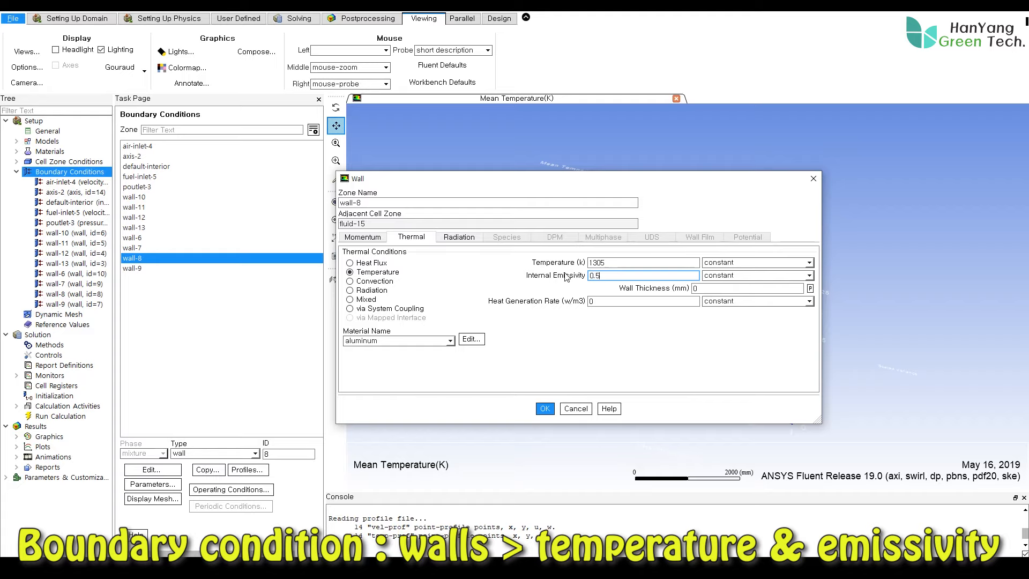
{"action": "left_click", "coordinate": [545, 409]}
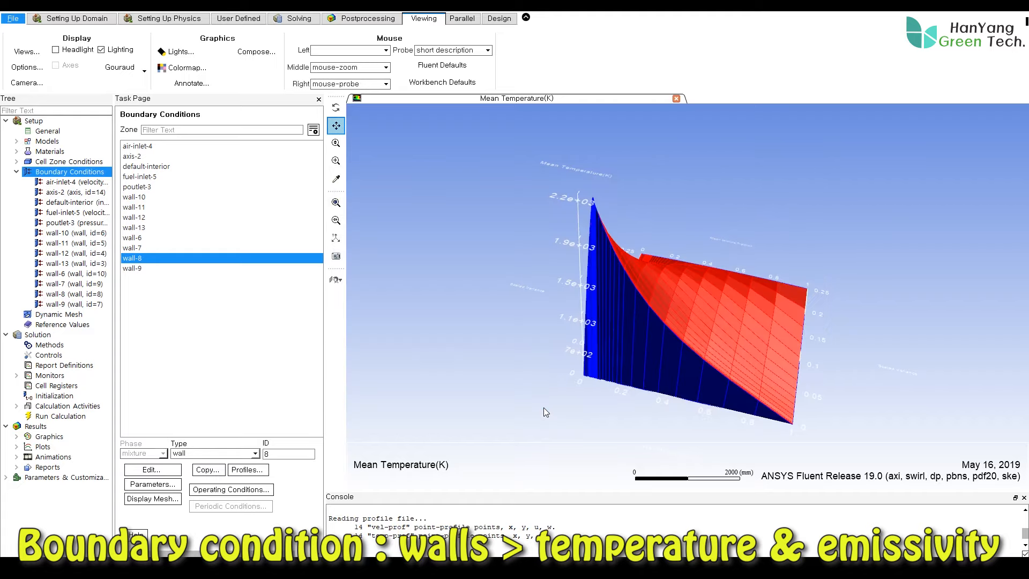
Step: Give wall-9 a temperature thermal condition using the temp-prof t profile, enter its internal emissivity, and accept it
{"action": "left_click", "coordinate": [141, 267]}
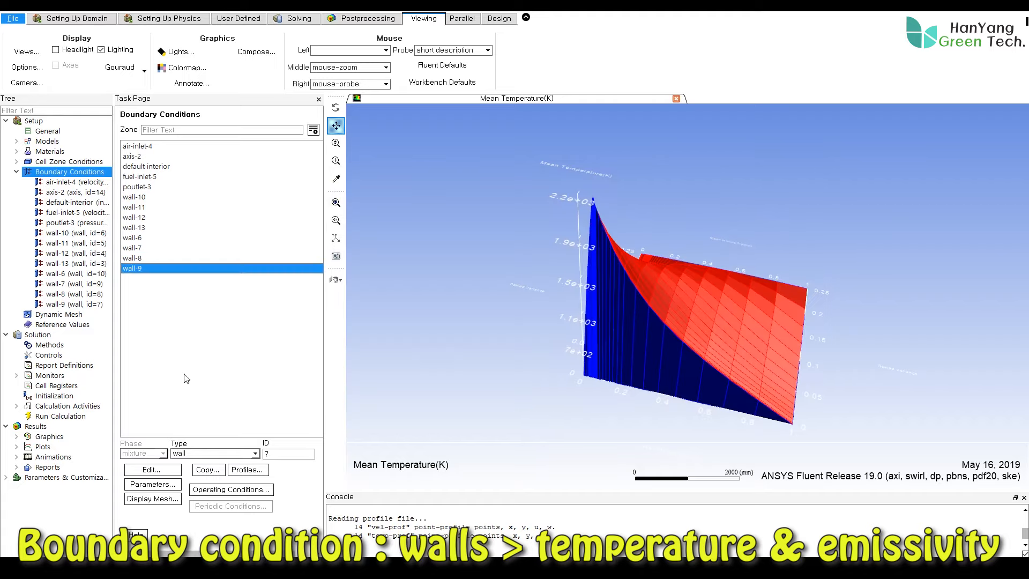
{"action": "left_click", "coordinate": [151, 470]}
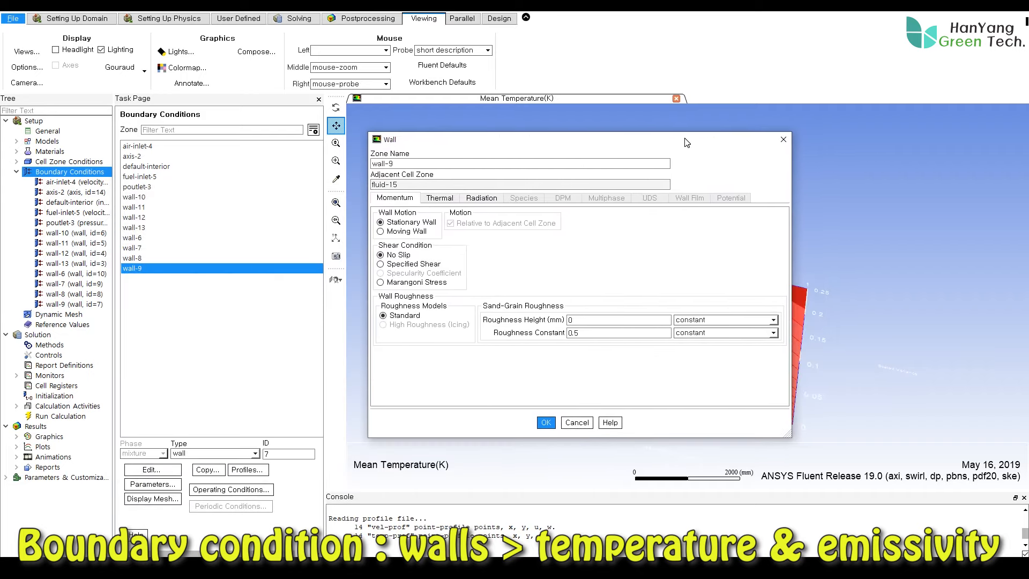
{"action": "left_click", "coordinate": [440, 198]}
{"action": "left_click", "coordinate": [410, 233]}
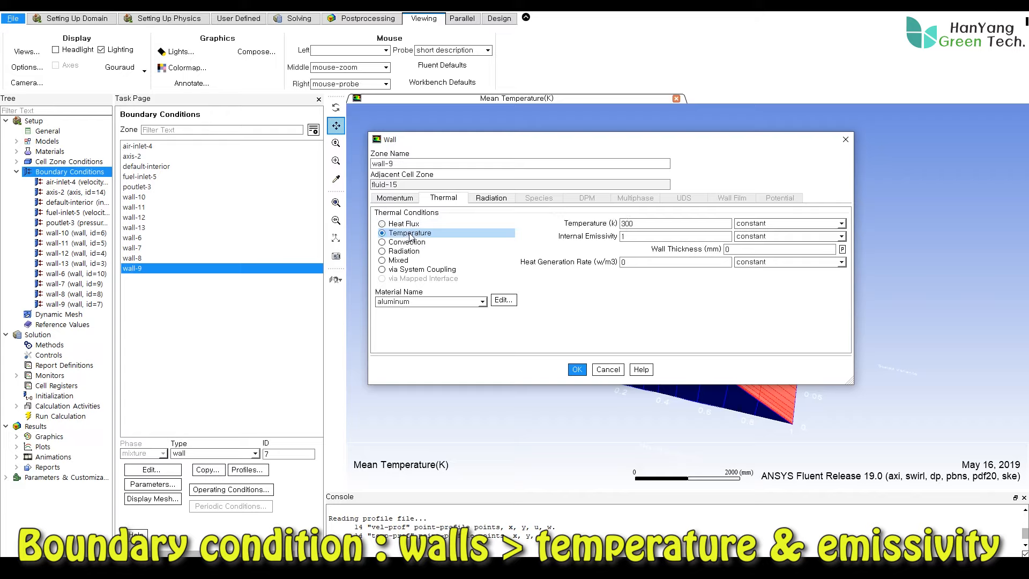
{"action": "left_click", "coordinate": [841, 224]}
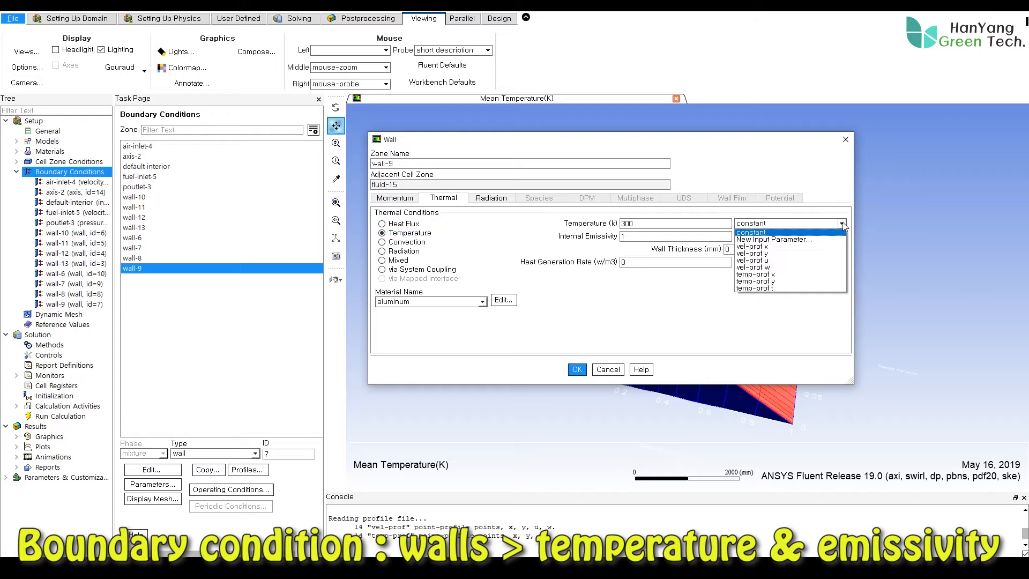
{"action": "left_click", "coordinate": [773, 289]}
{"action": "double_click", "coordinate": [674, 236]}
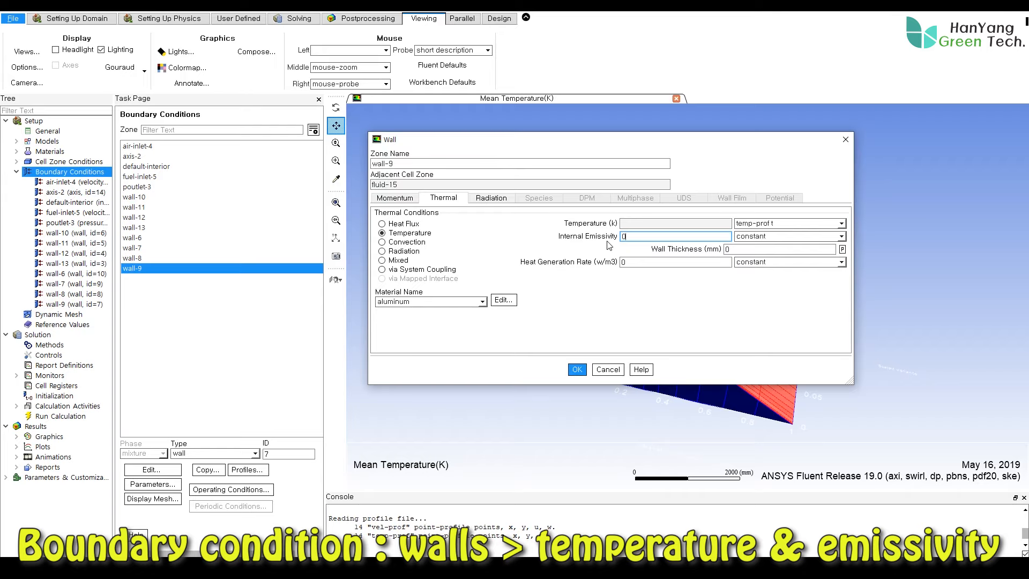
{"action": "left_click", "coordinate": [578, 370]}
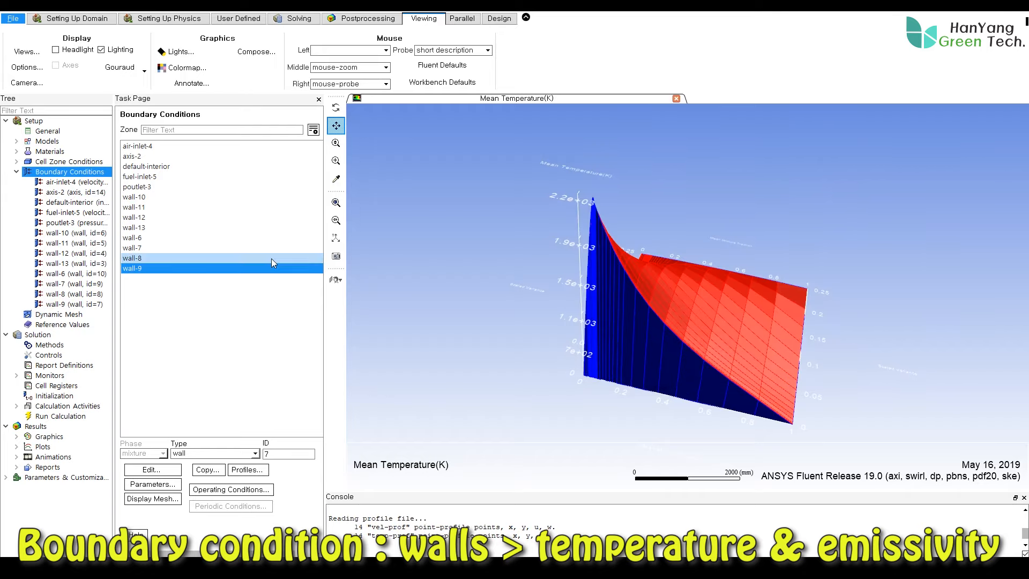
Step: Give wall-10 a fixed-temperature thermal condition of 1100 K with an internal emissivity of 0.5, and accept it
{"action": "left_click", "coordinate": [160, 196]}
{"action": "left_click", "coordinate": [153, 470]}
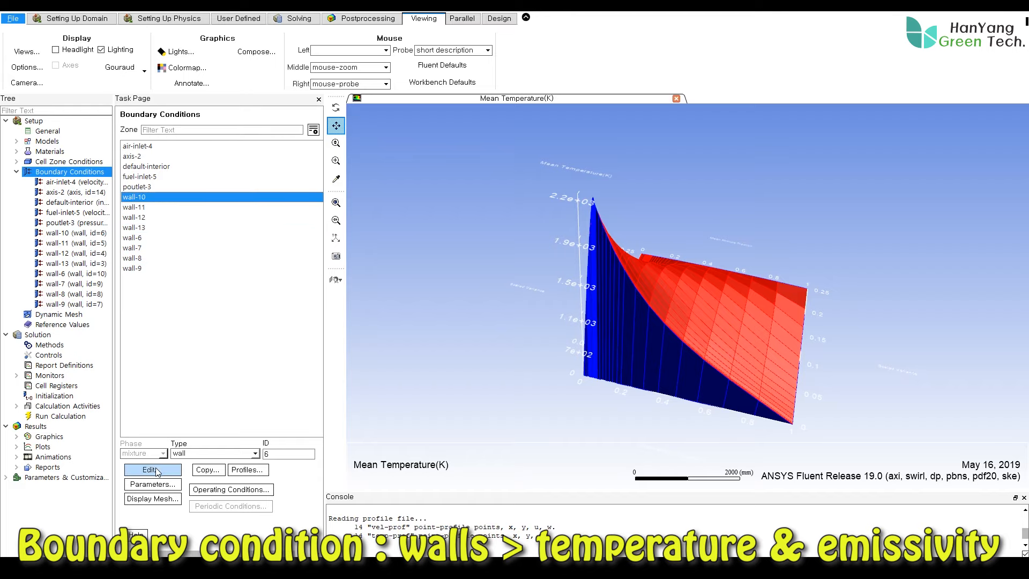
{"action": "left_click_drag", "start_coordinate": [284, 263], "coordinate": [518, 172]}
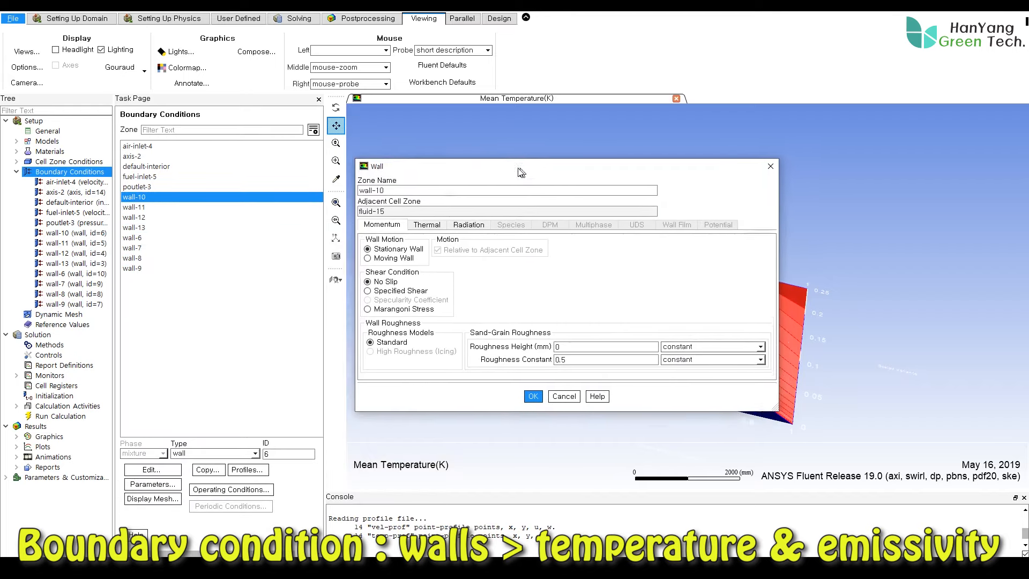
{"action": "left_click", "coordinate": [424, 224]}
{"action": "left_click", "coordinate": [403, 262]}
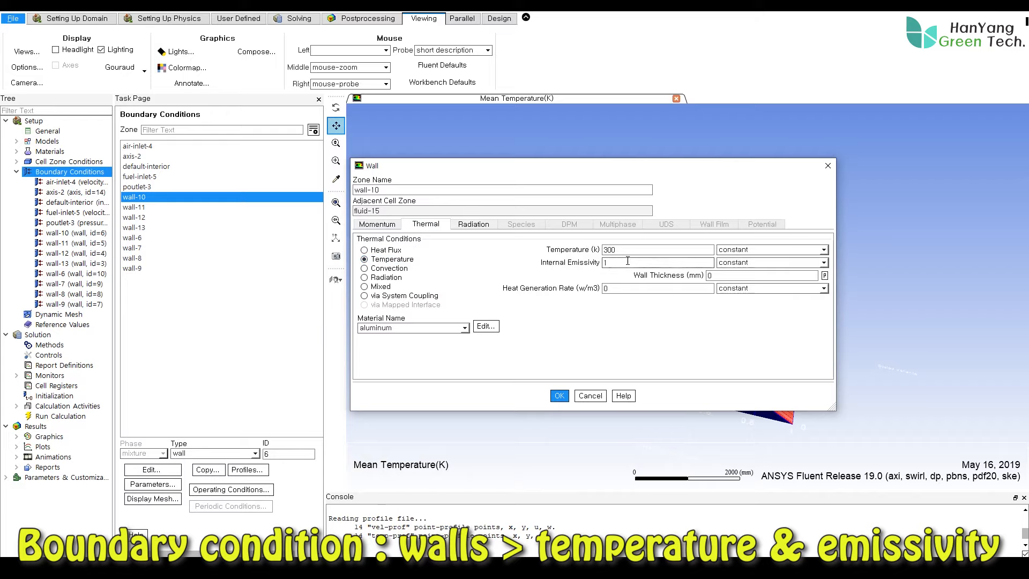
{"action": "double_click", "coordinate": [651, 247]}
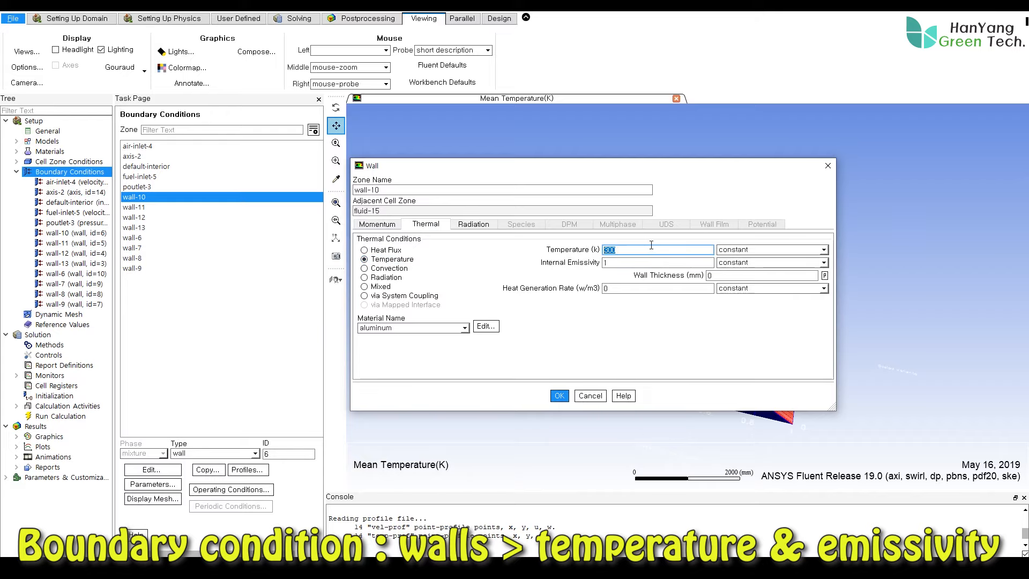
{"action": "type", "text": "11"}
{"action": "double_click", "coordinate": [643, 260]}
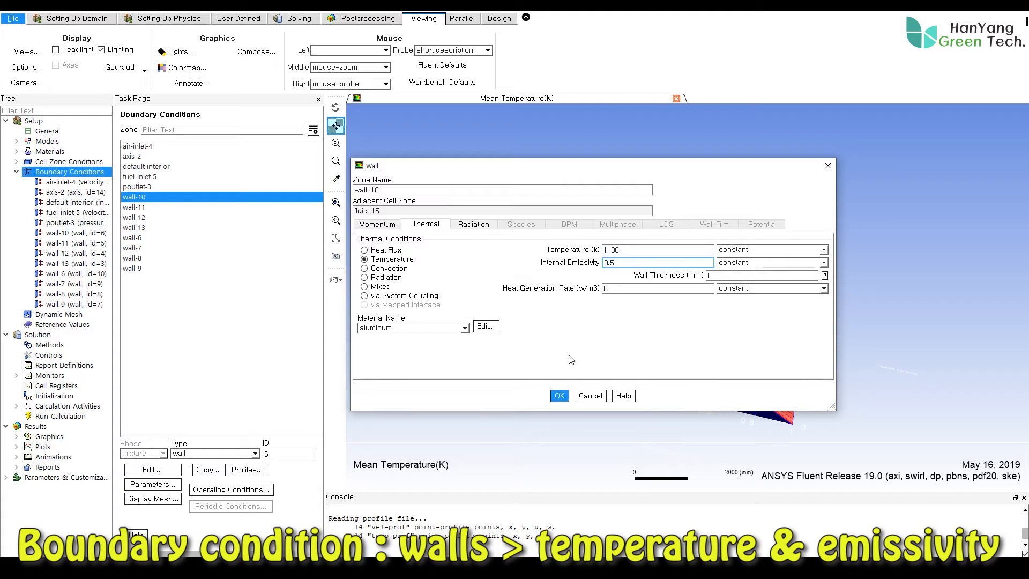
{"action": "left_click", "coordinate": [561, 397]}
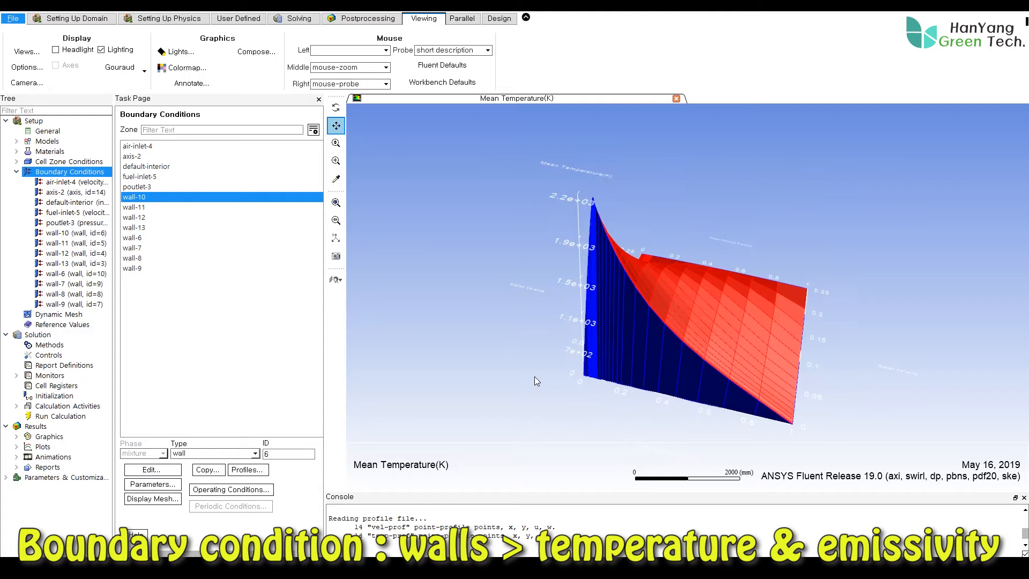
Step: Give wall-11 a fixed-temperature thermal condition of 1273 K with an internal emissivity of 0.5, and accept it
{"action": "left_click", "coordinate": [146, 207]}
{"action": "left_click", "coordinate": [152, 469]}
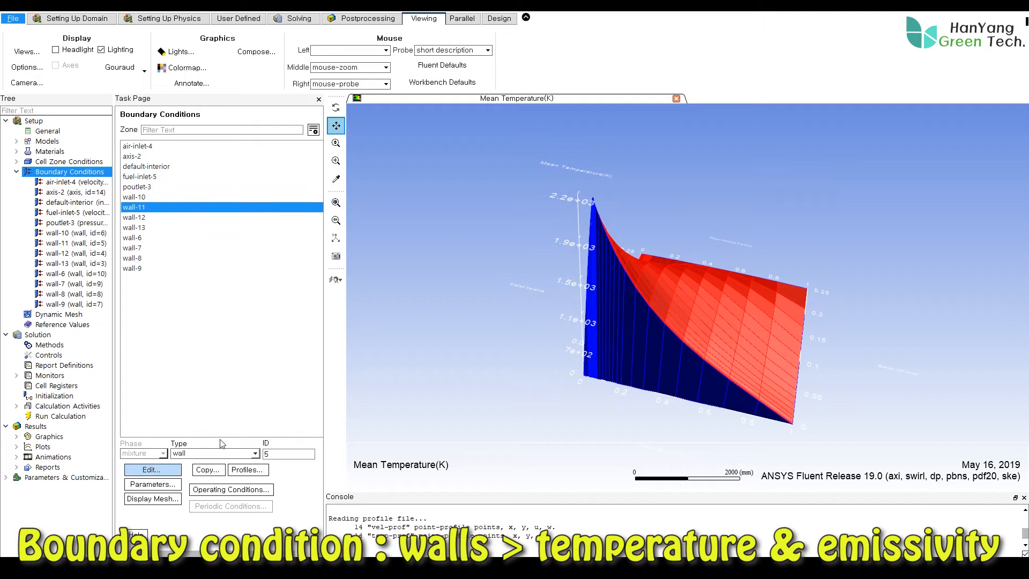
{"action": "left_click_drag", "start_coordinate": [298, 257], "coordinate": [552, 157]}
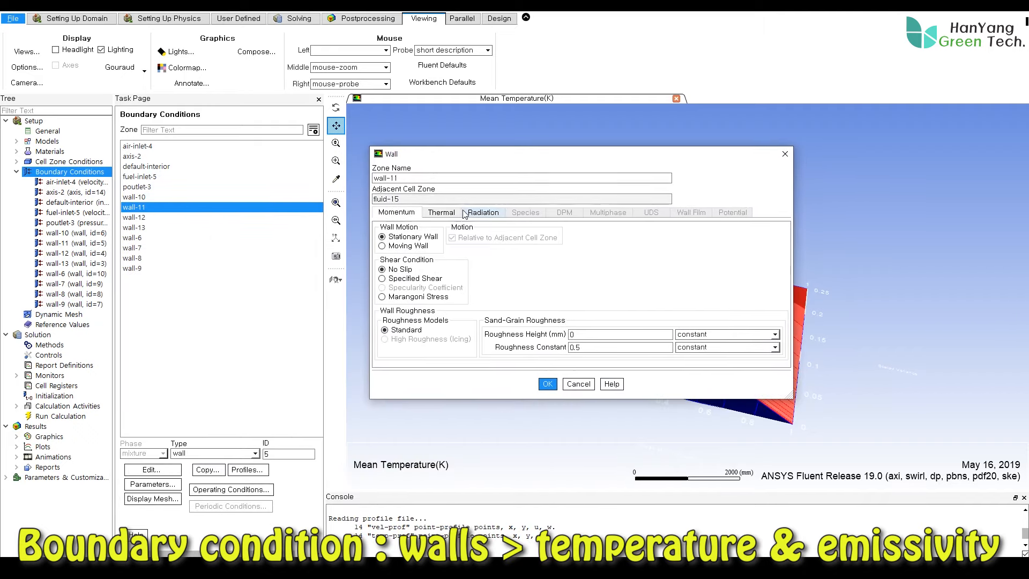
{"action": "left_click", "coordinate": [443, 212]}
{"action": "left_click", "coordinate": [384, 247]}
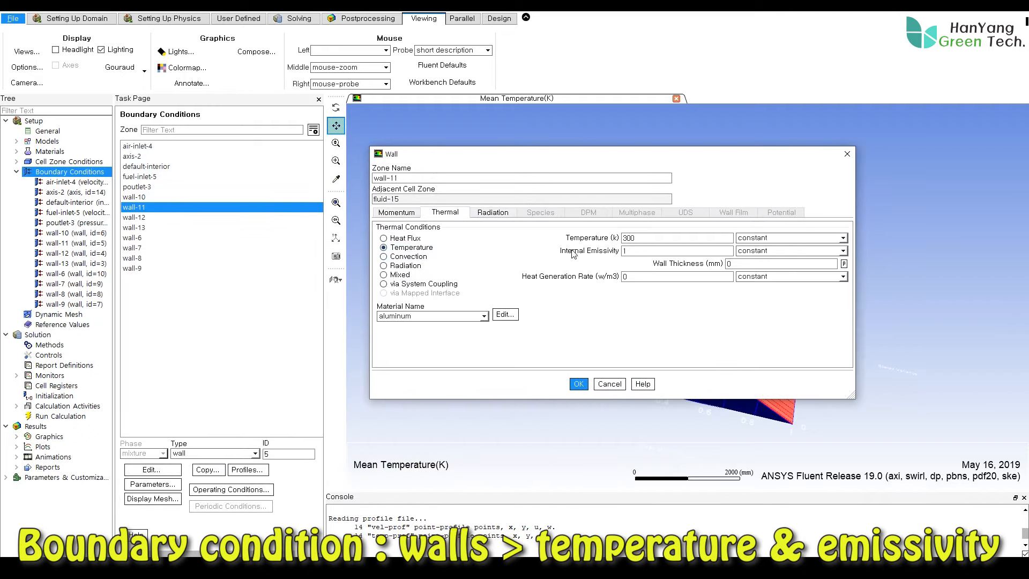
{"action": "double_click", "coordinate": [628, 237]}
{"action": "type", "text": "1273"}
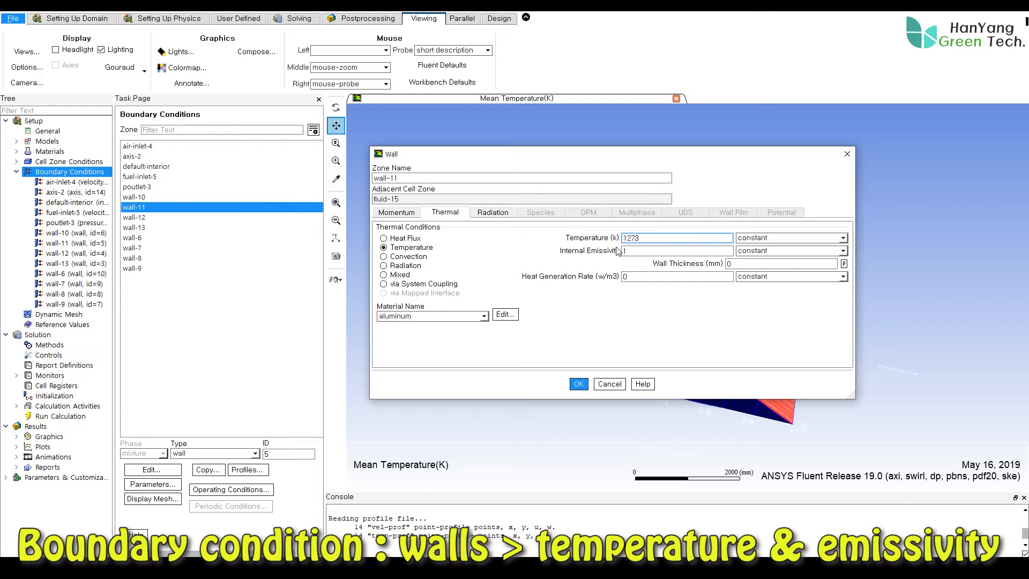
{"action": "key", "text": "Tab"}
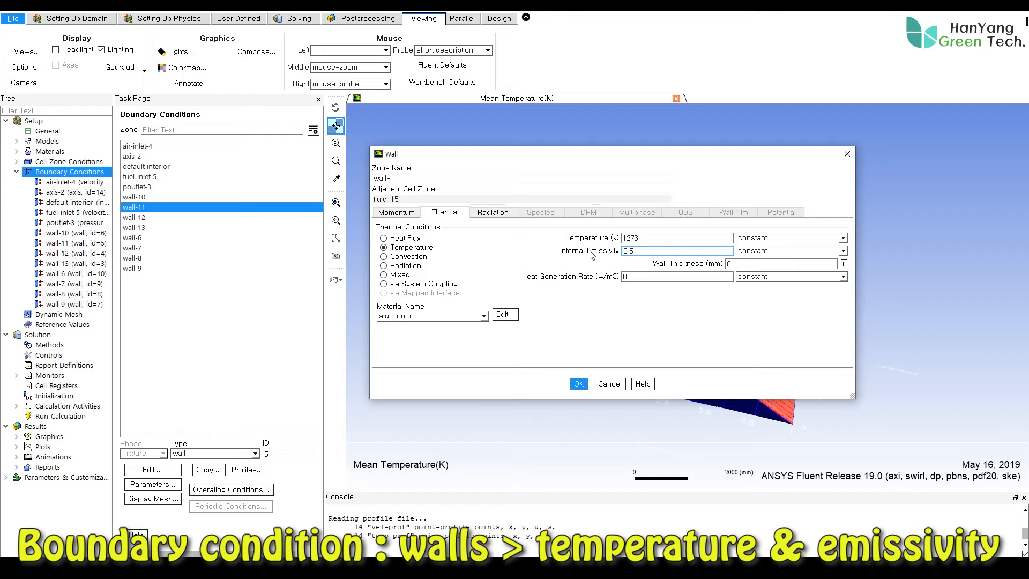
{"action": "left_click", "coordinate": [579, 384]}
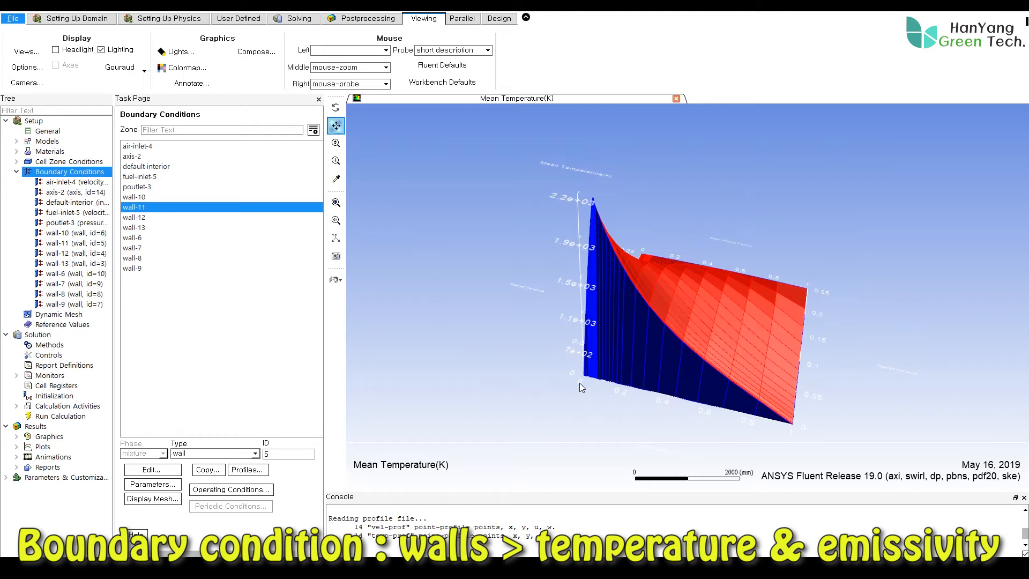
Step: Give wall-12 a fixed-temperature thermal condition of 1173 K, enter its internal emissivity, and accept it
{"action": "left_click", "coordinate": [148, 217]}
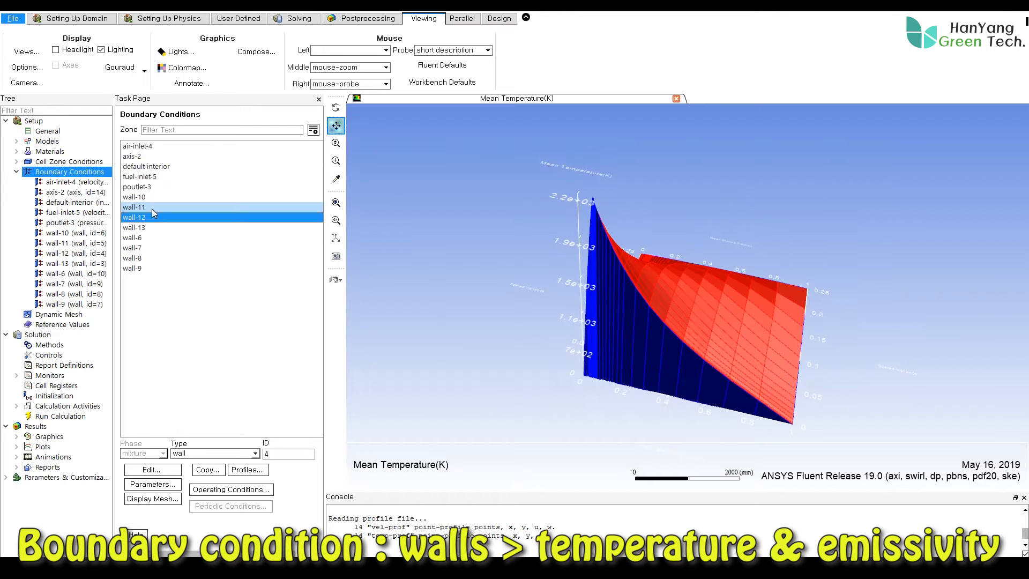
{"action": "left_click", "coordinate": [174, 473]}
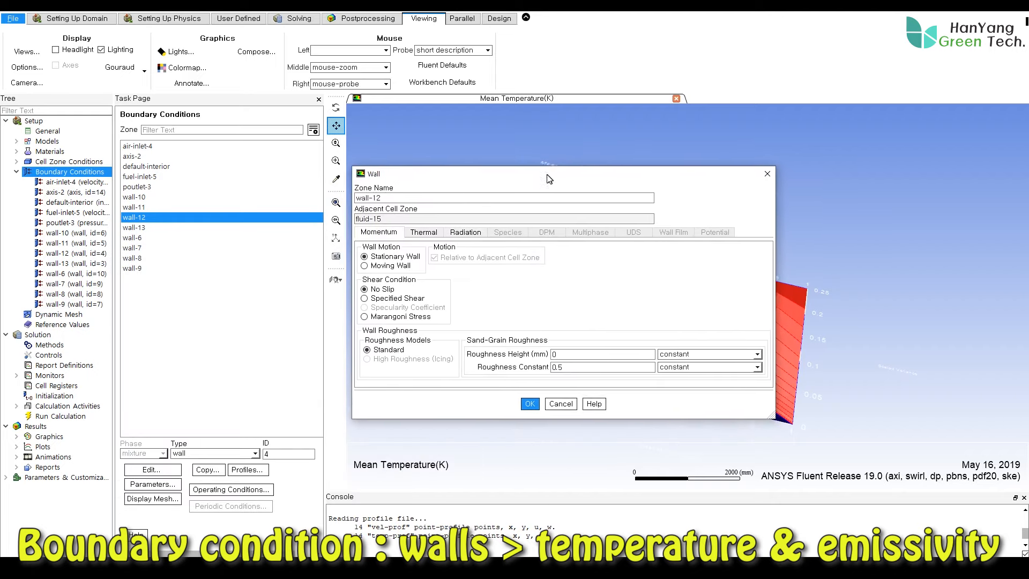
{"action": "left_click", "coordinate": [424, 232]}
{"action": "left_click", "coordinate": [365, 266]}
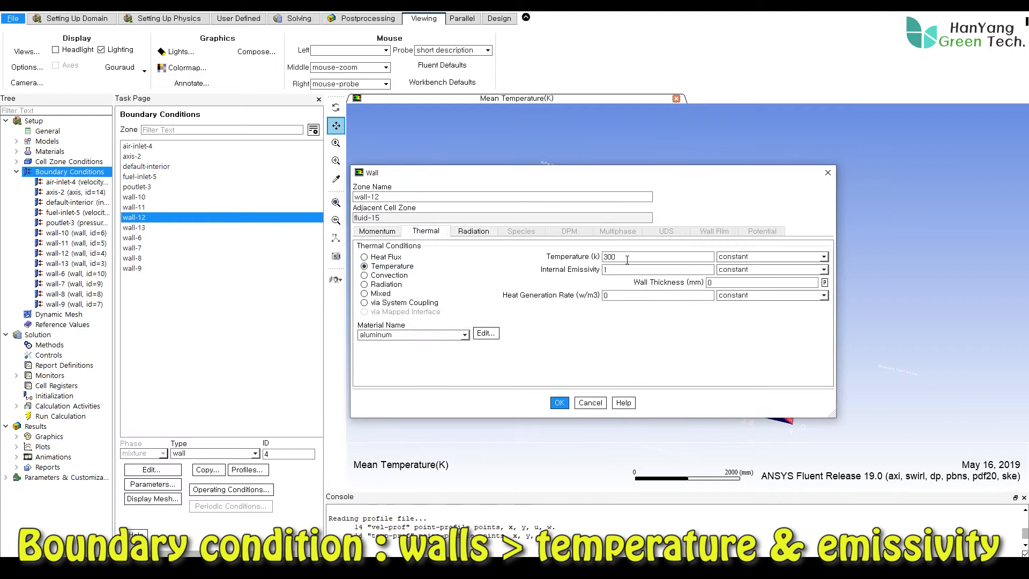
{"action": "left_click_drag", "start_coordinate": [627, 260], "coordinate": [573, 261]}
{"action": "type", "text": "1173"}
{"action": "key", "text": "Tab"}
{"action": "left_click", "coordinate": [558, 404]}
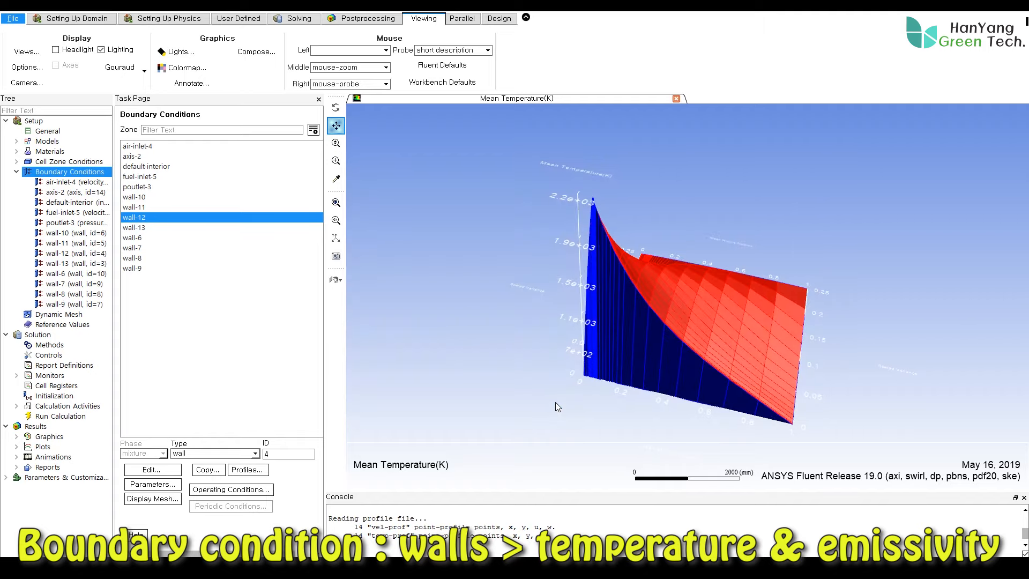
Step: Give wall-13 a fixed-temperature thermal condition of 1173 K with an internal emissivity of 0.5, and accept it
{"action": "left_click", "coordinate": [142, 228]}
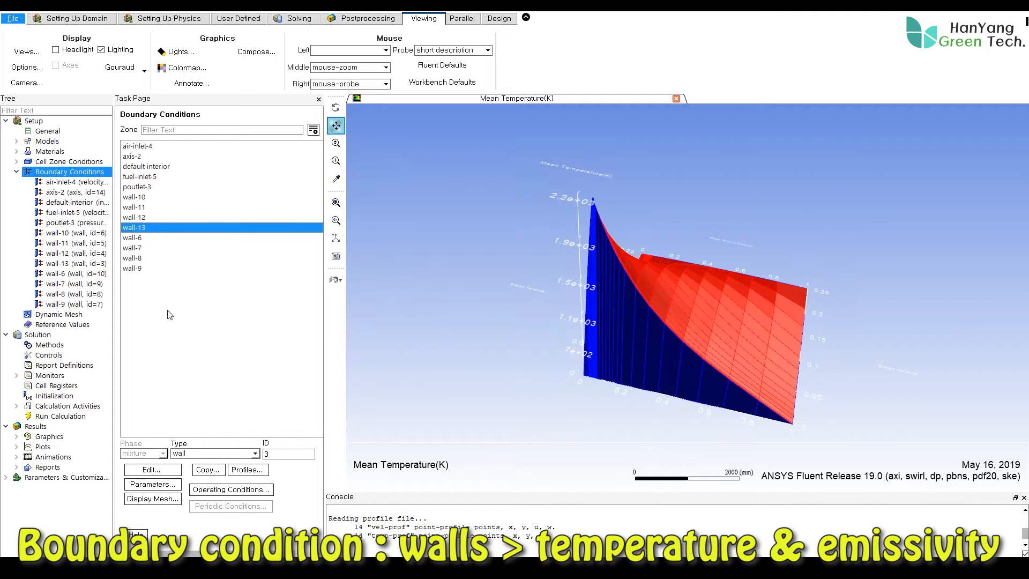
{"action": "left_click", "coordinate": [155, 467]}
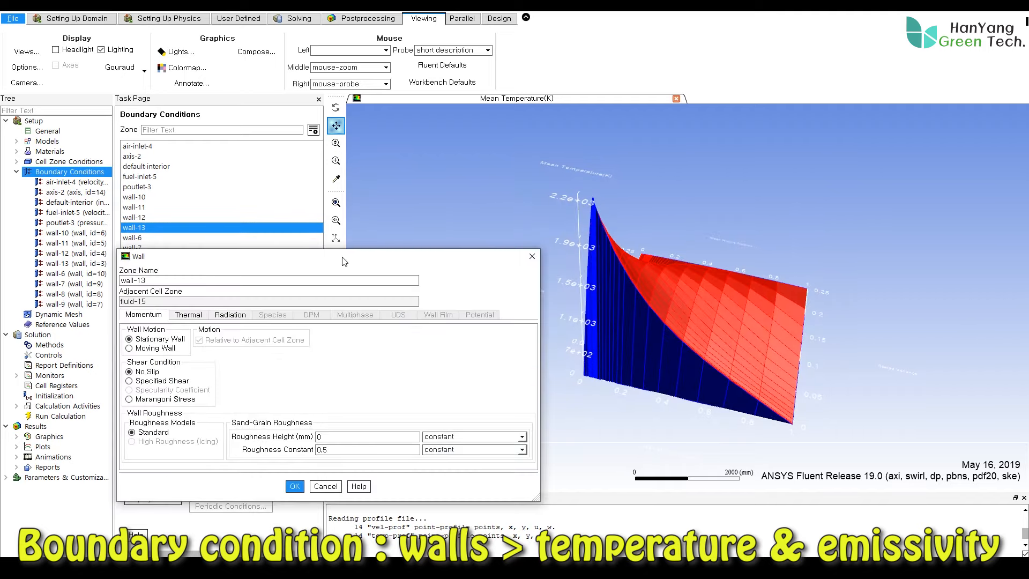
{"action": "left_click", "coordinate": [433, 215]}
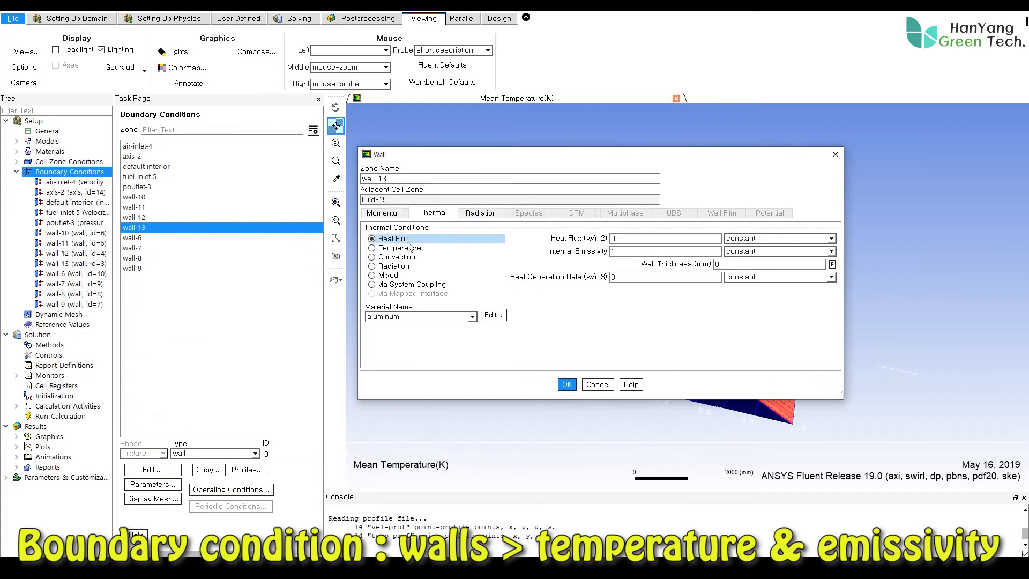
{"action": "left_click", "coordinate": [408, 248]}
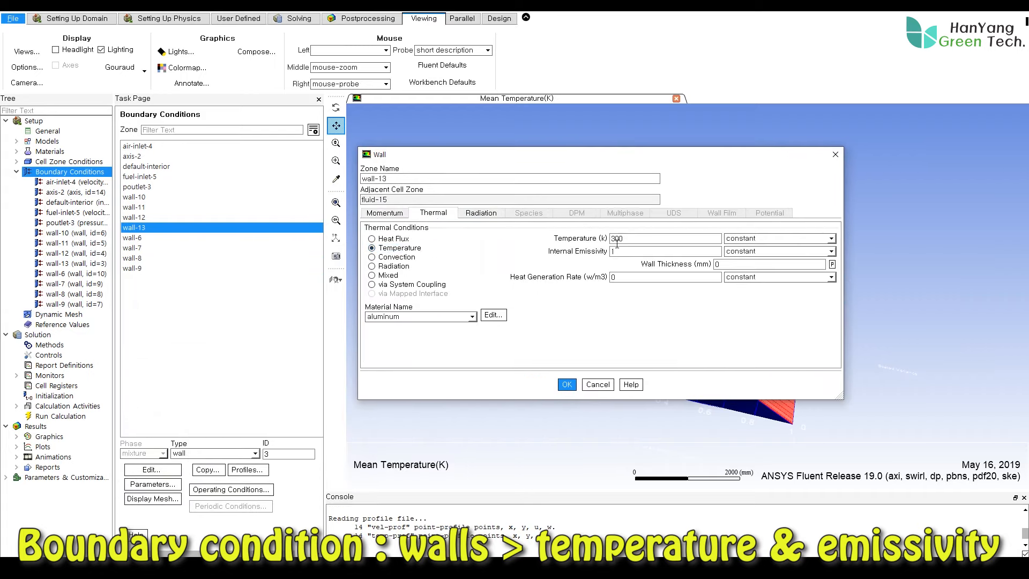
{"action": "left_click_drag", "start_coordinate": [627, 238], "coordinate": [575, 244]}
{"action": "type", "text": "1173"}
{"action": "left_click_drag", "start_coordinate": [622, 252], "coordinate": [594, 252]}
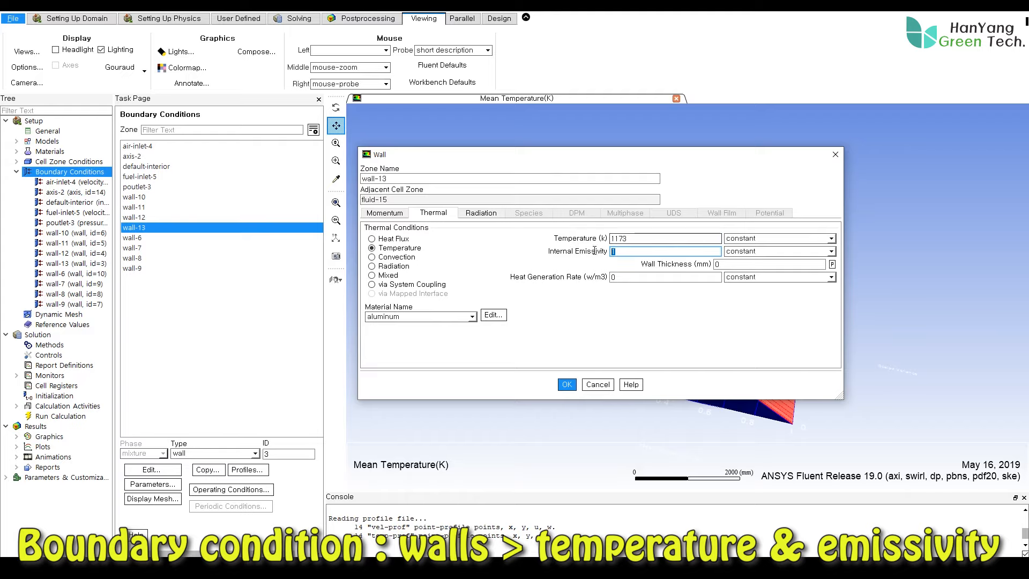
{"action": "type", "text": "0.5"}
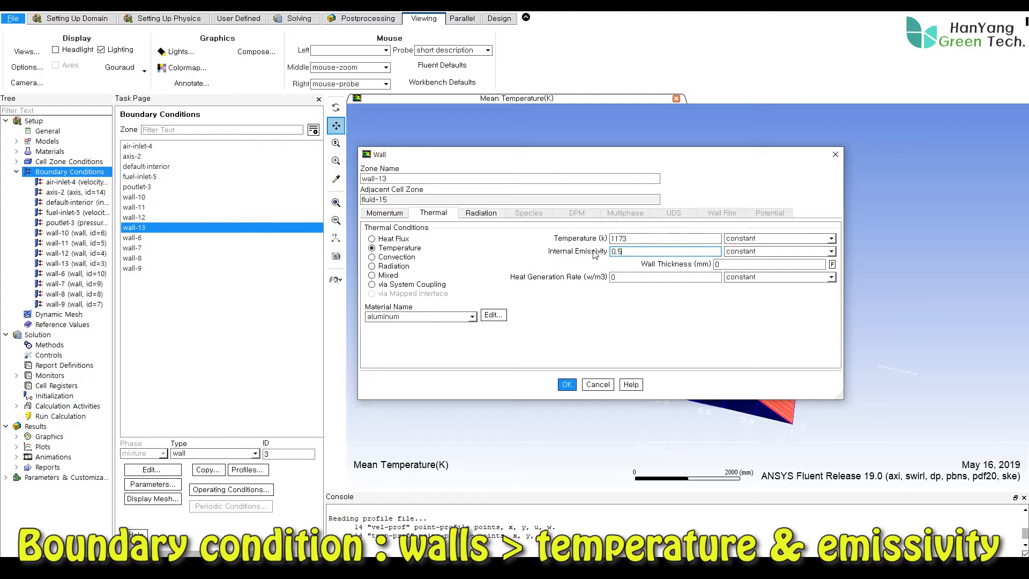
{"action": "left_click", "coordinate": [567, 385]}
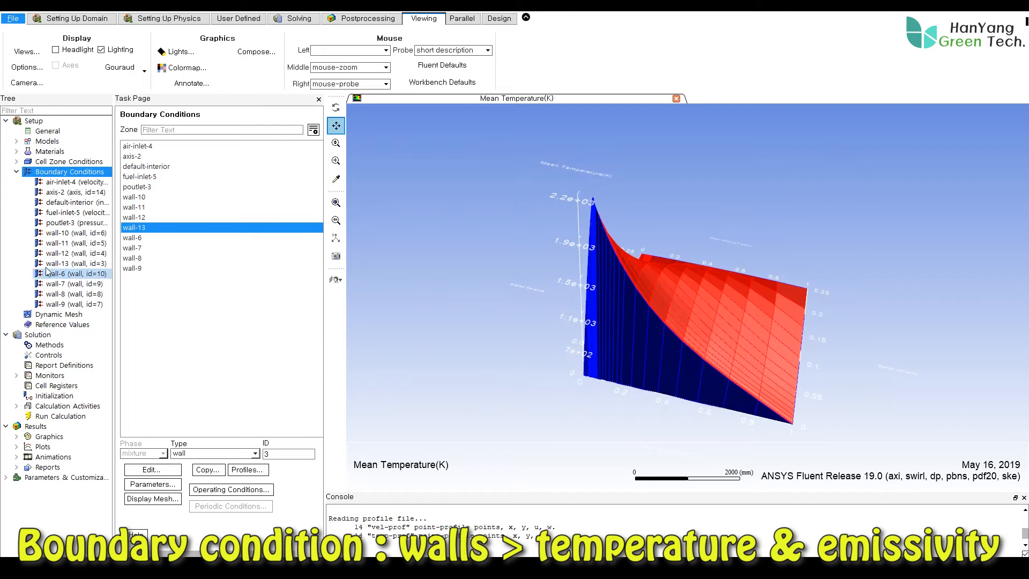
Step: Plot the temp-prof profile data with t as the Y axis function and x as the X axis function
{"action": "left_click", "coordinate": [16, 172]}
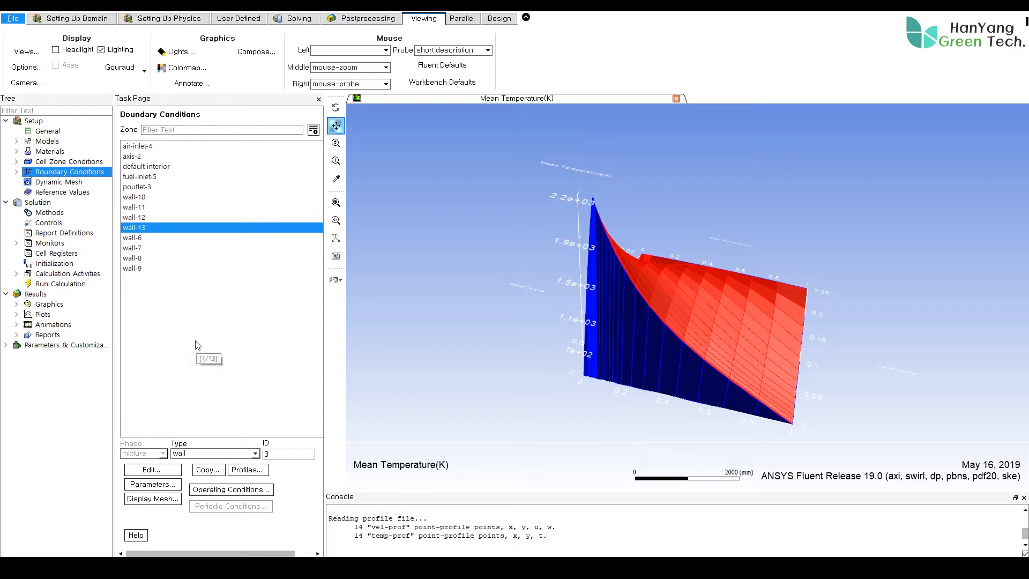
{"action": "double_click", "coordinate": [43, 314]}
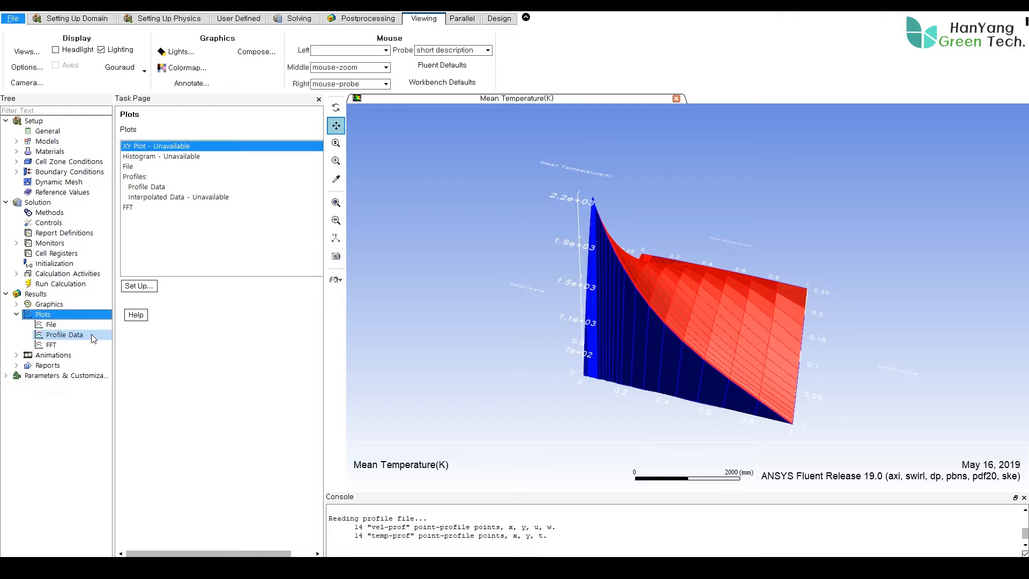
{"action": "double_click", "coordinate": [80, 335]}
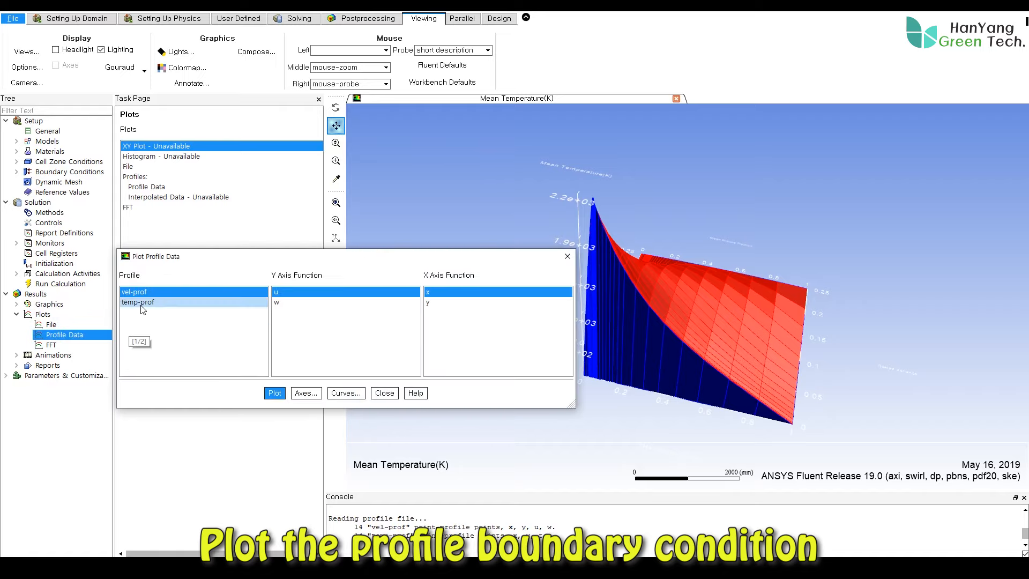
{"action": "left_click", "coordinate": [161, 302]}
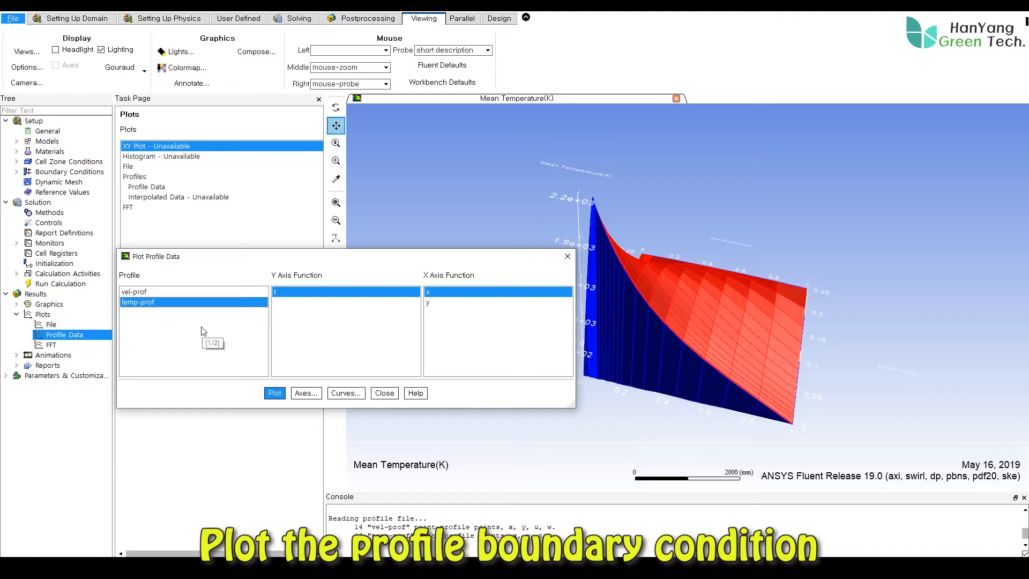
{"action": "left_click", "coordinate": [275, 394]}
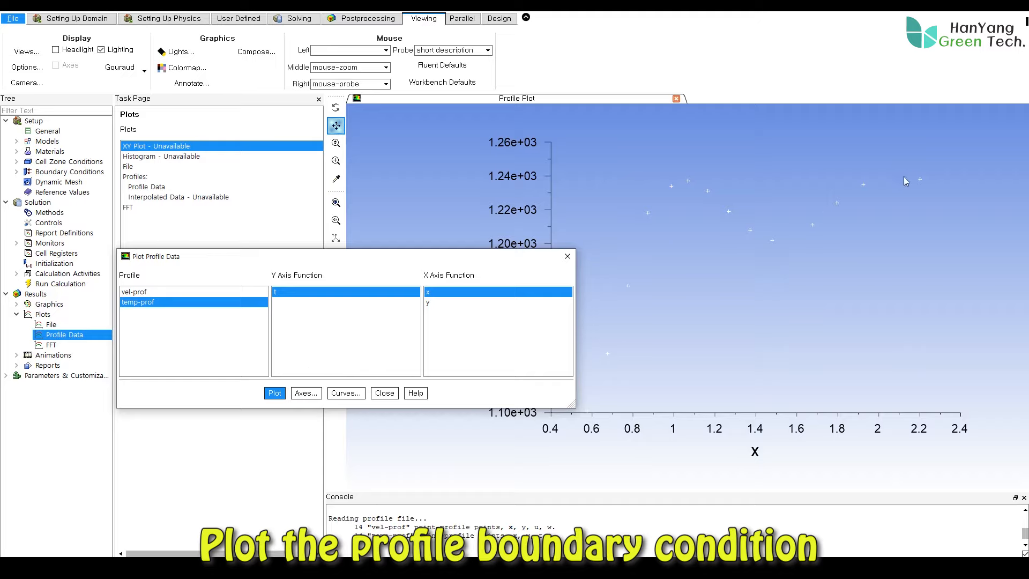
Step: Plot the vel-prof profile's u and w functions in turn against y, and close the profile plotting dialog
{"action": "left_click", "coordinate": [160, 296]}
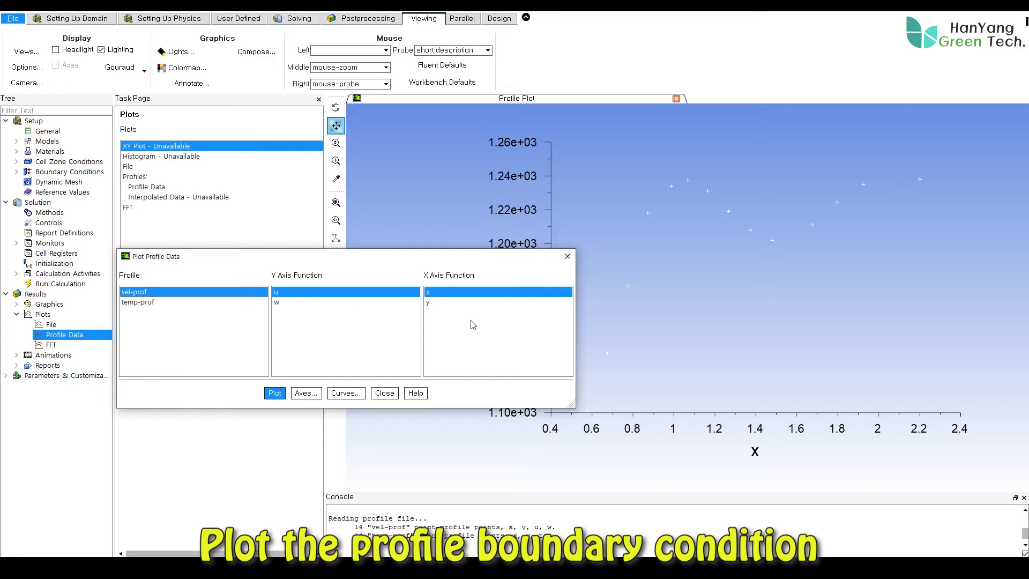
{"action": "left_click", "coordinate": [437, 303]}
{"action": "left_click", "coordinate": [276, 395]}
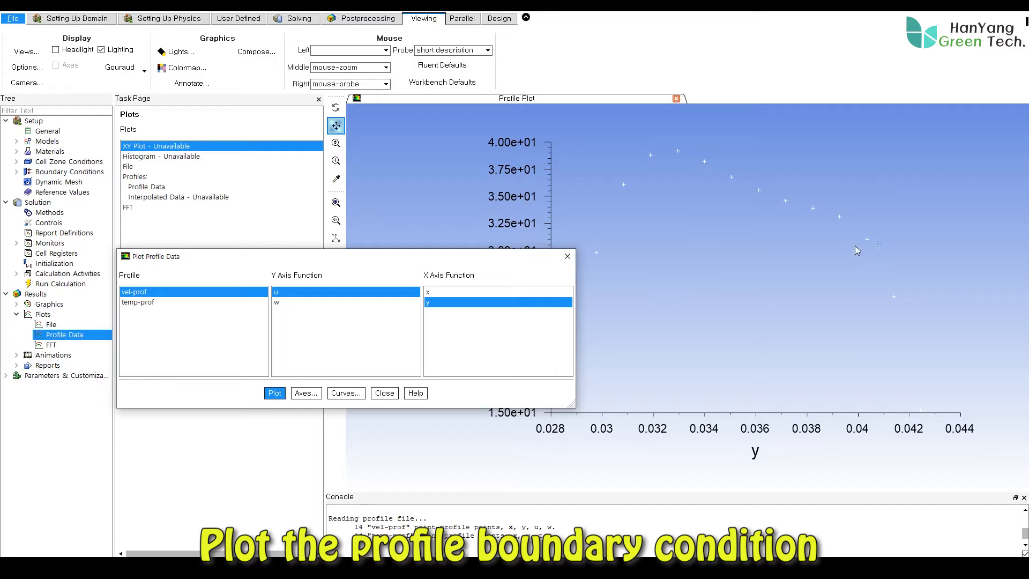
{"action": "left_click", "coordinate": [315, 303]}
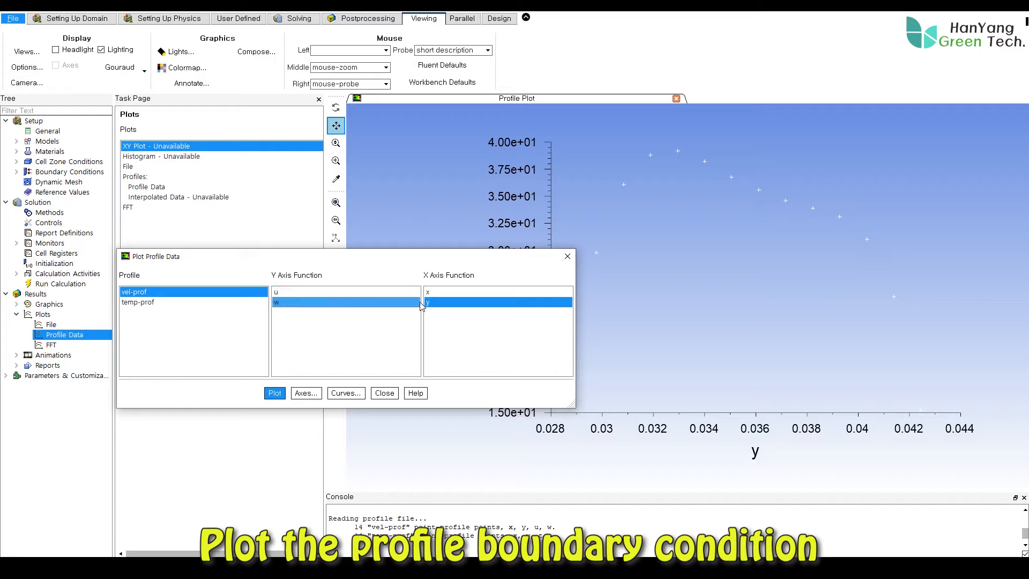
{"action": "left_click", "coordinate": [275, 394]}
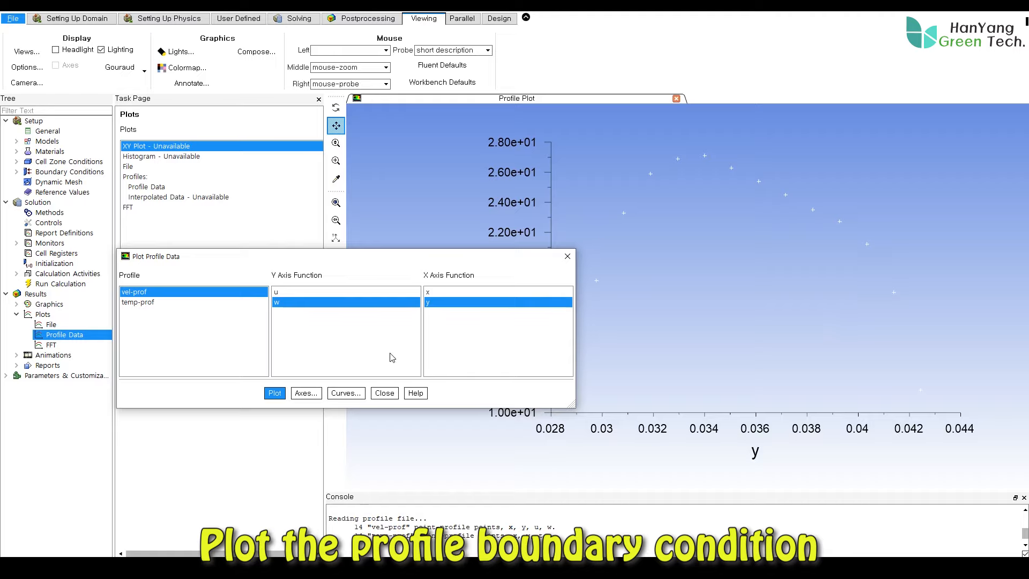
{"action": "left_click", "coordinate": [384, 393]}
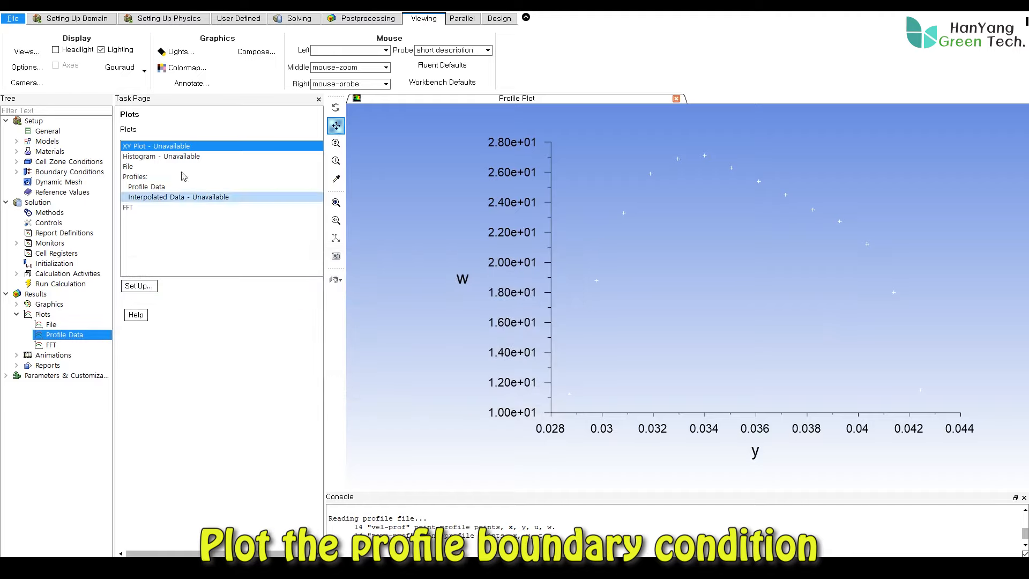
Step: Review the operating pressure and reference pressure location in the operating conditions, and accept them
{"action": "left_click", "coordinate": [46, 130]}
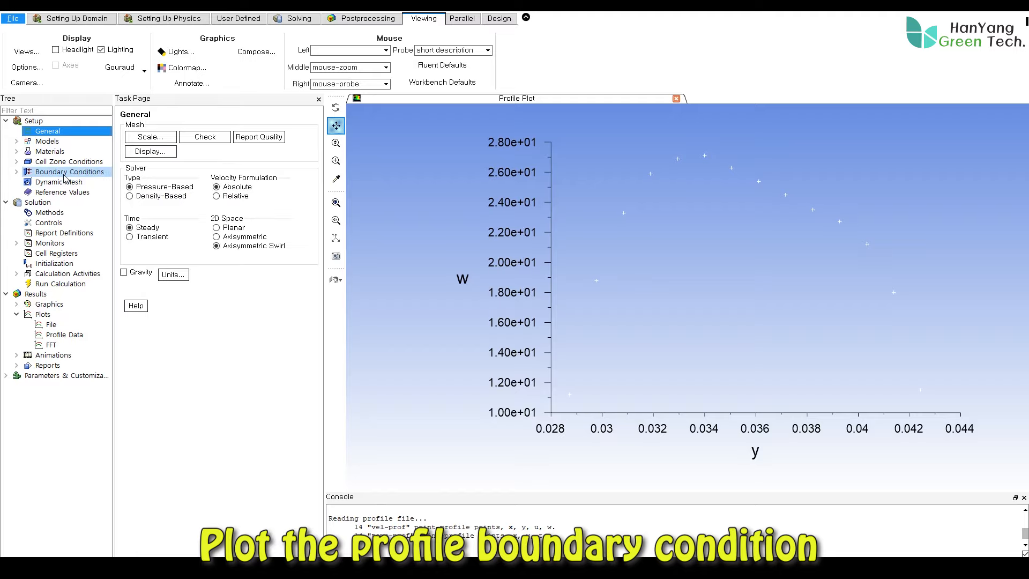
{"action": "left_click", "coordinate": [77, 20]}
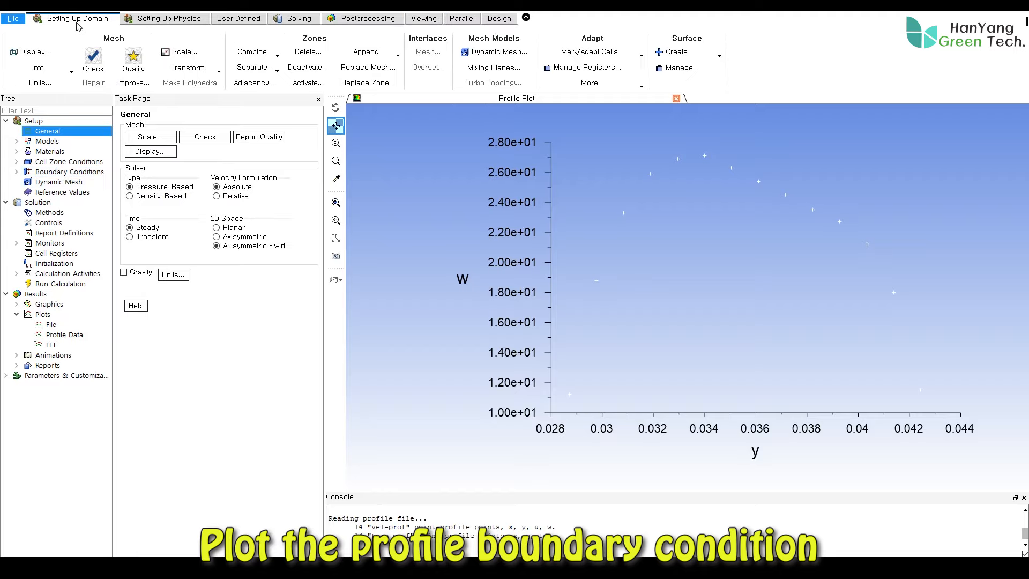
{"action": "left_click", "coordinate": [166, 21]}
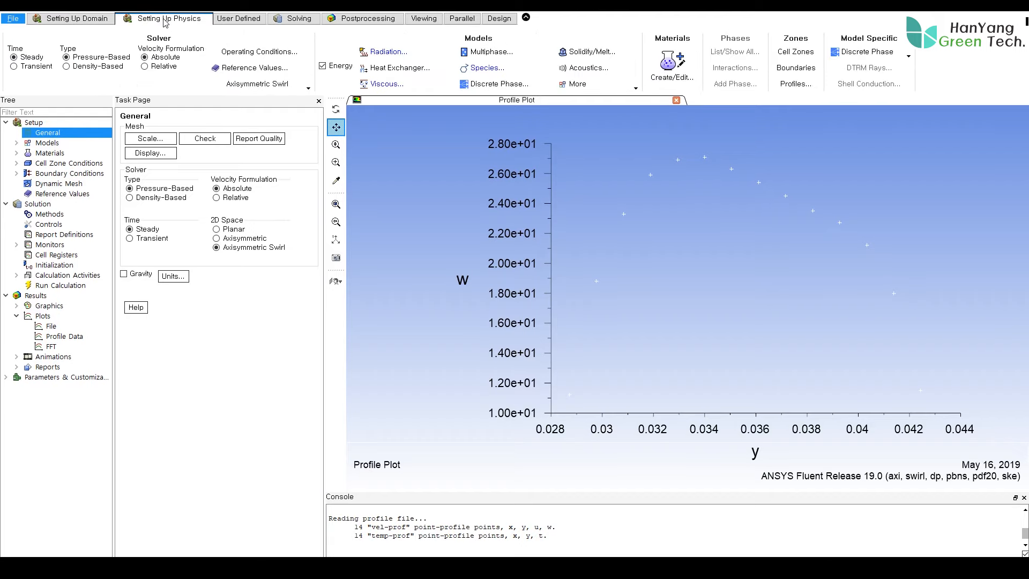
{"action": "left_click", "coordinate": [258, 51]}
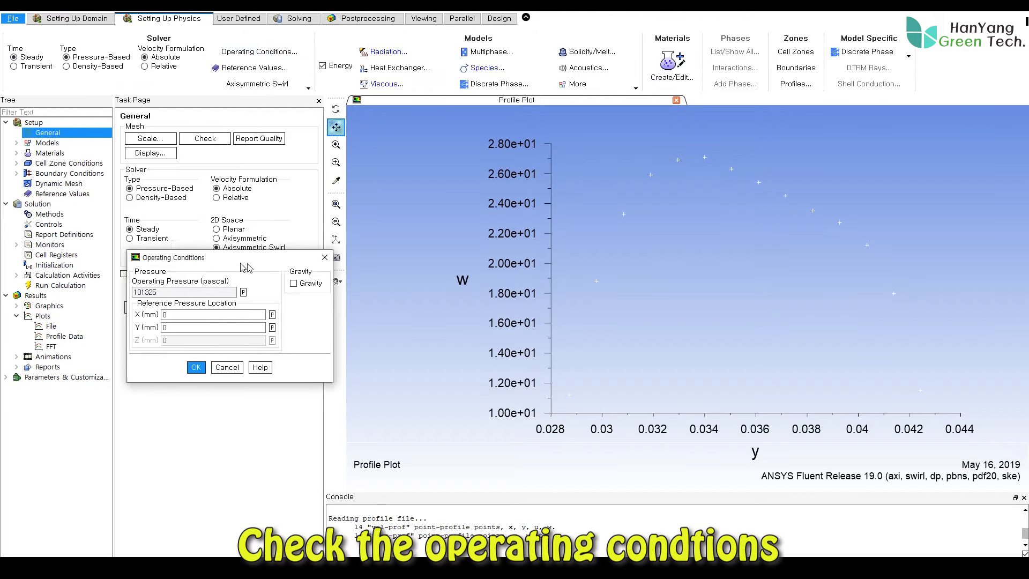
{"action": "left_click_drag", "start_coordinate": [296, 263], "coordinate": [469, 272]}
{"action": "double_click", "coordinate": [395, 298]}
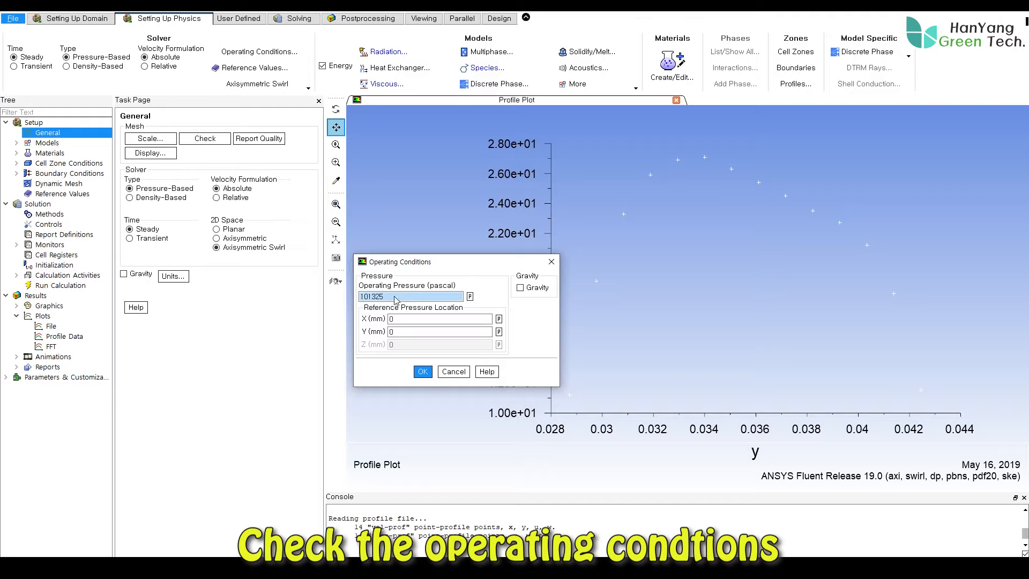
{"action": "left_click", "coordinate": [423, 371]}
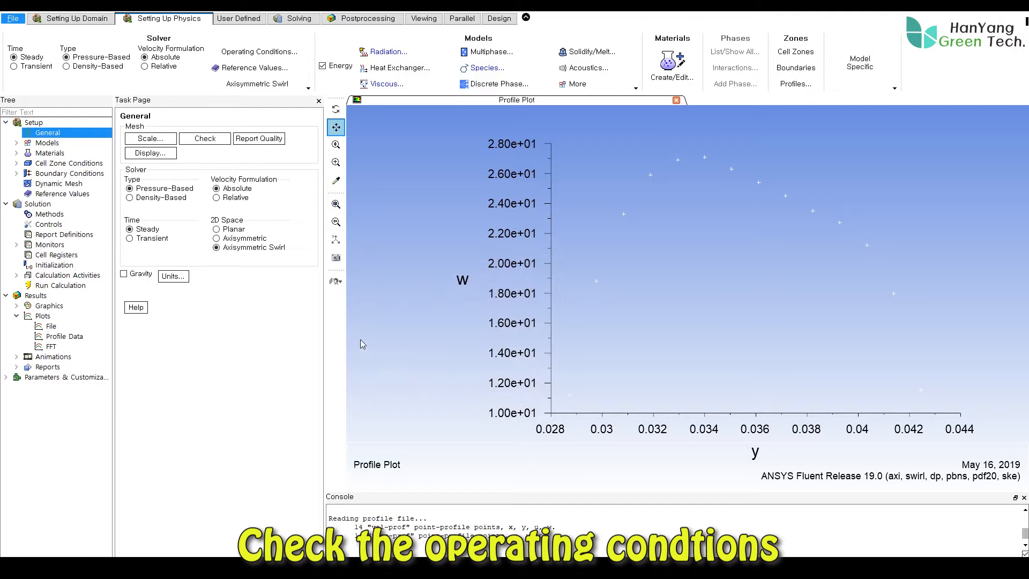
Step: Set the pressure-velocity coupling scheme to Coupled and the pressure discretization to PRESTO!, and review the remaining discretization schemes
{"action": "left_click", "coordinate": [48, 214]}
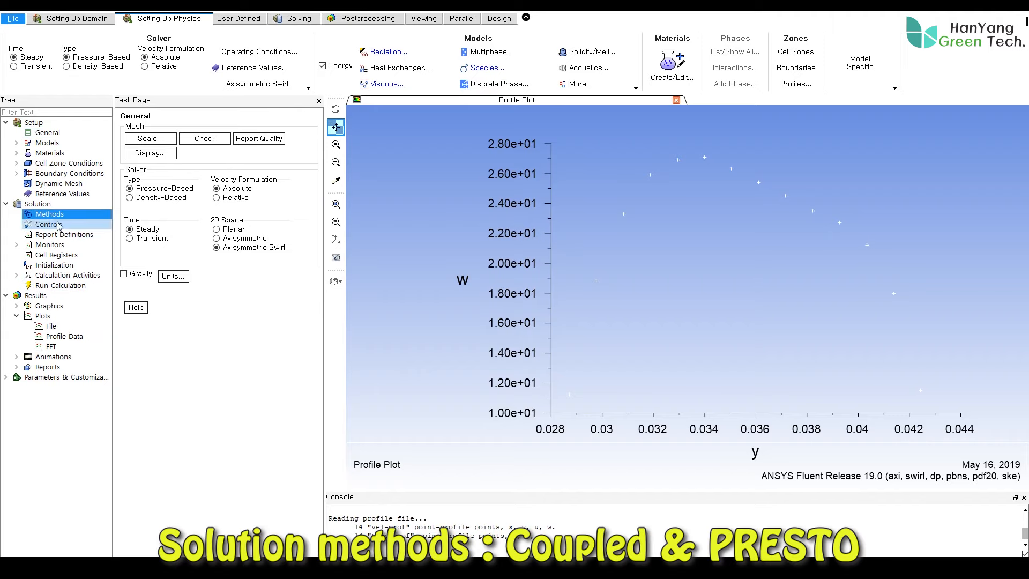
{"action": "left_click", "coordinate": [311, 146]}
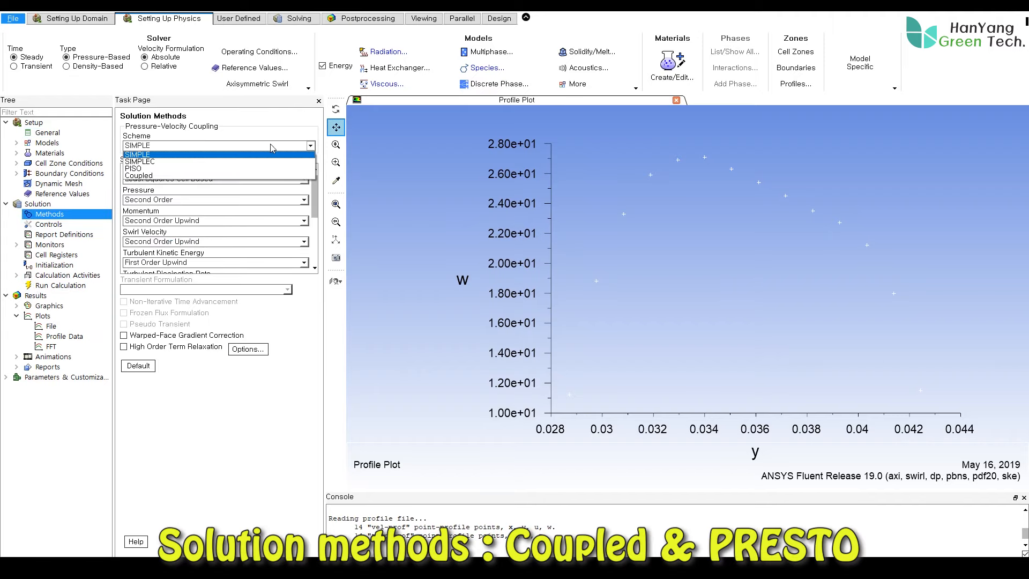
{"action": "left_click", "coordinate": [186, 177]}
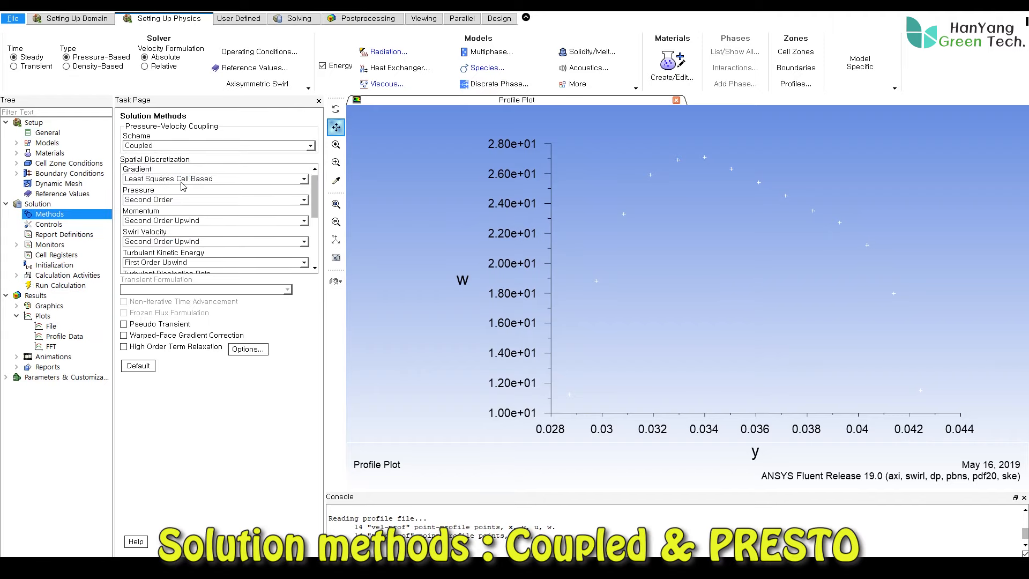
{"action": "left_click", "coordinate": [304, 200]}
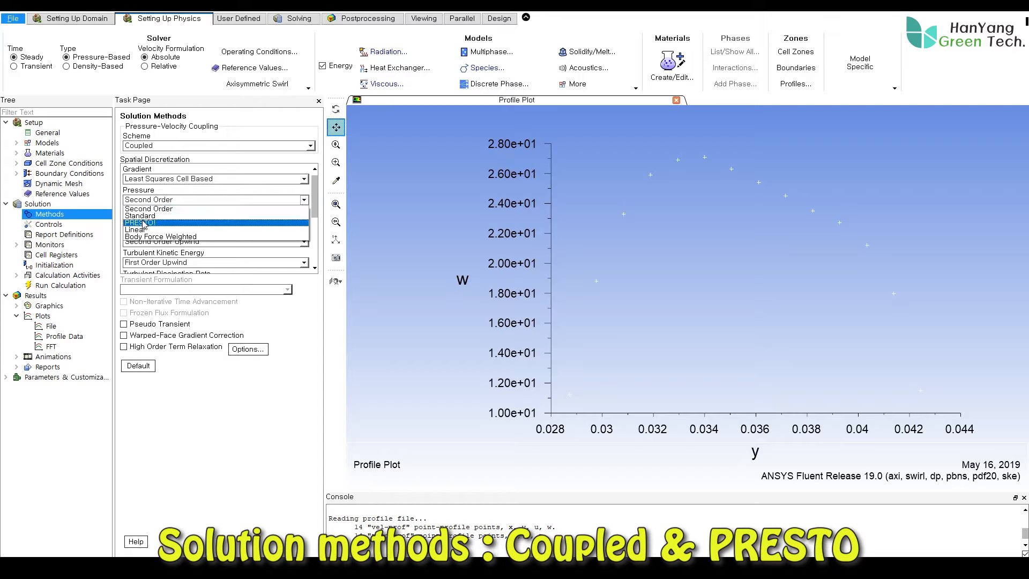
{"action": "left_click", "coordinate": [143, 223]}
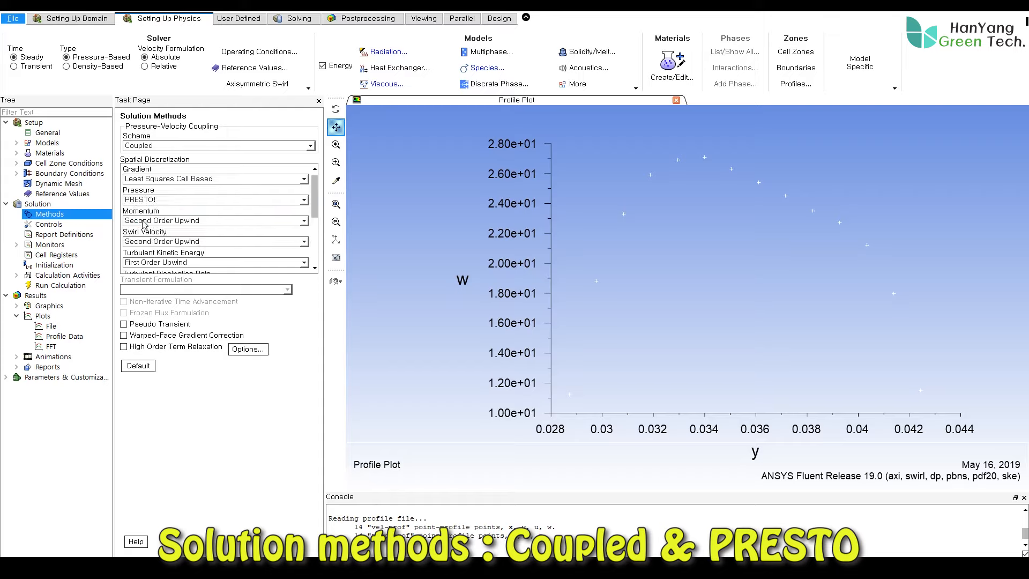
{"action": "left_click_drag", "start_coordinate": [316, 201], "coordinate": [313, 250]}
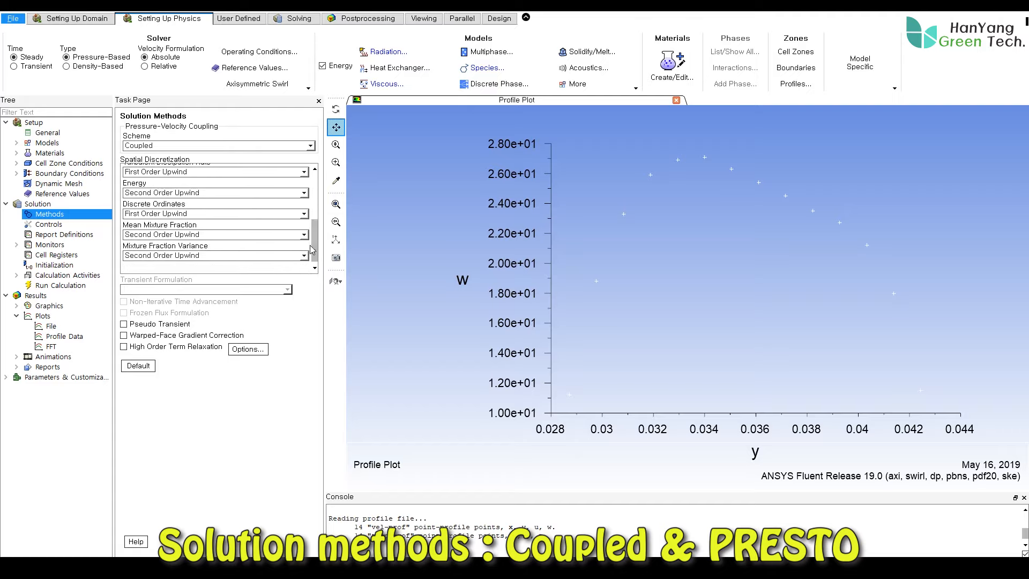
Step: In the solution controls, set the flow Courant number to 70 and the under-relaxation factors to 0.2 for density and 0.8 for body forces
{"action": "left_click", "coordinate": [48, 224]}
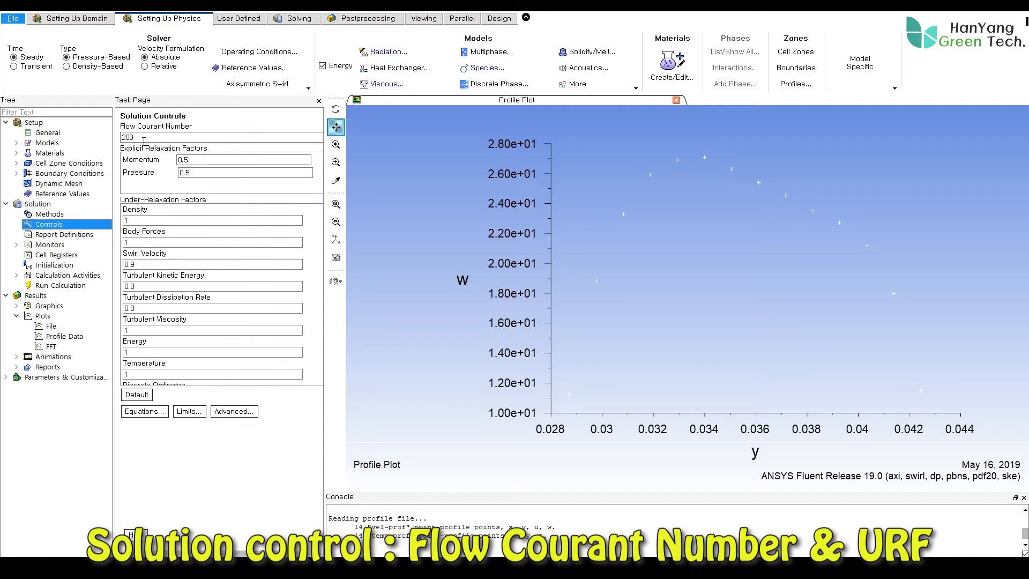
{"action": "double_click", "coordinate": [143, 138]}
{"action": "type", "text": "70"}
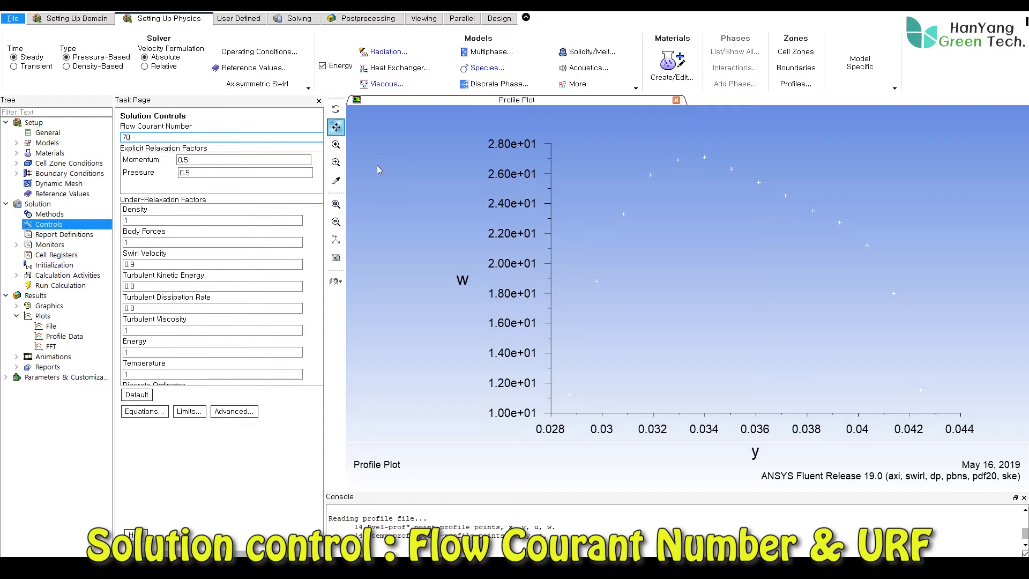
{"action": "left_click", "coordinate": [220, 173]}
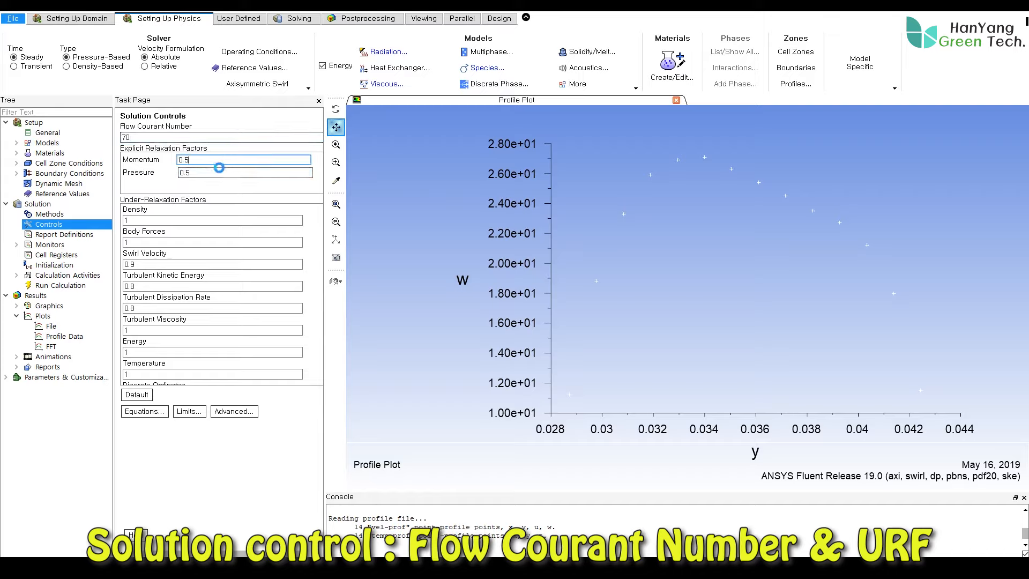
{"action": "key", "text": "Tab"}
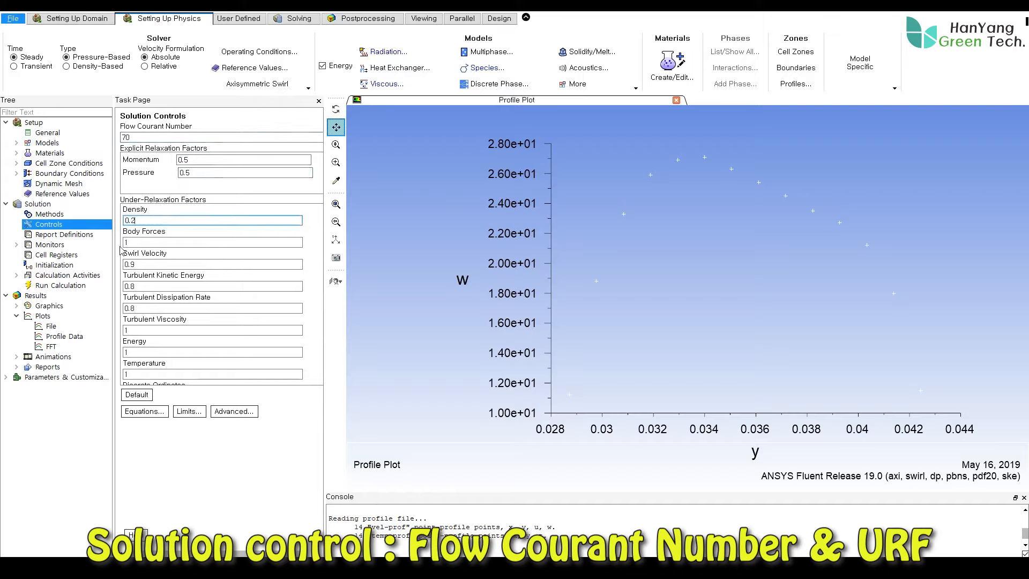
{"action": "key", "text": "Tab"}
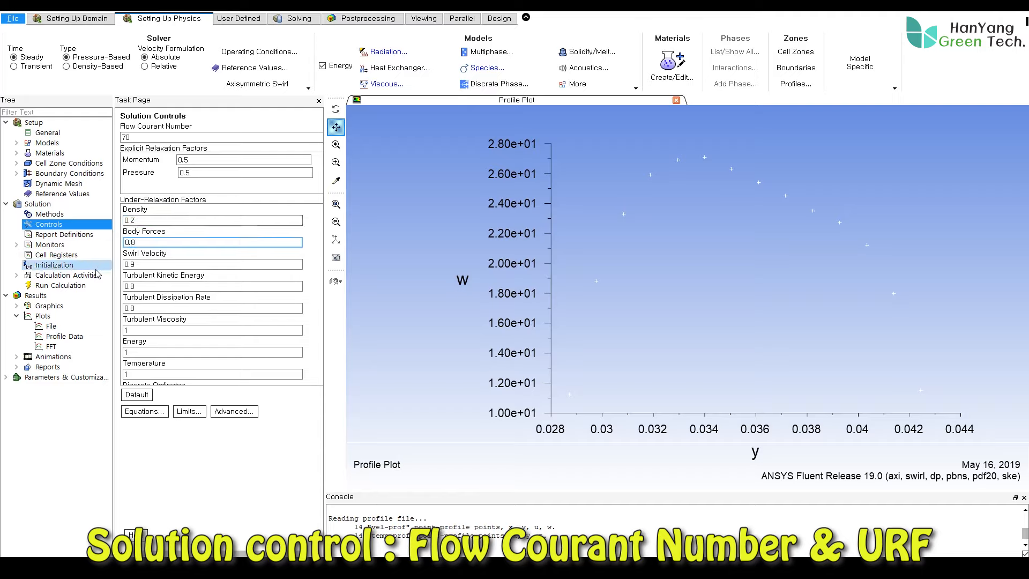
Step: Review the residual monitors' plot option and the convergence criteria of all equations, and accept the settings
{"action": "left_click", "coordinate": [17, 245]}
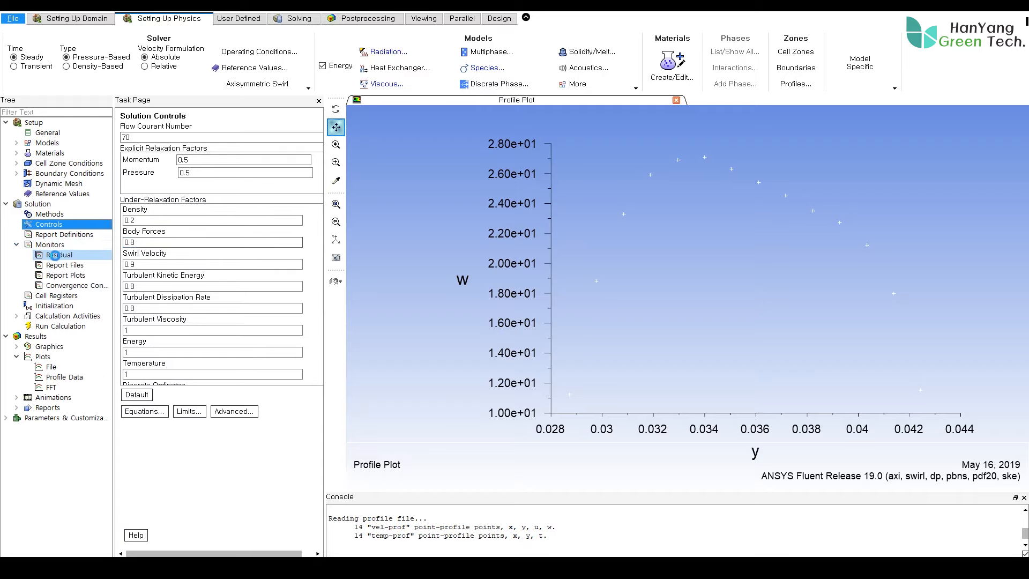
{"action": "double_click", "coordinate": [57, 256]}
{"action": "left_click_drag", "start_coordinate": [257, 263], "coordinate": [494, 154]}
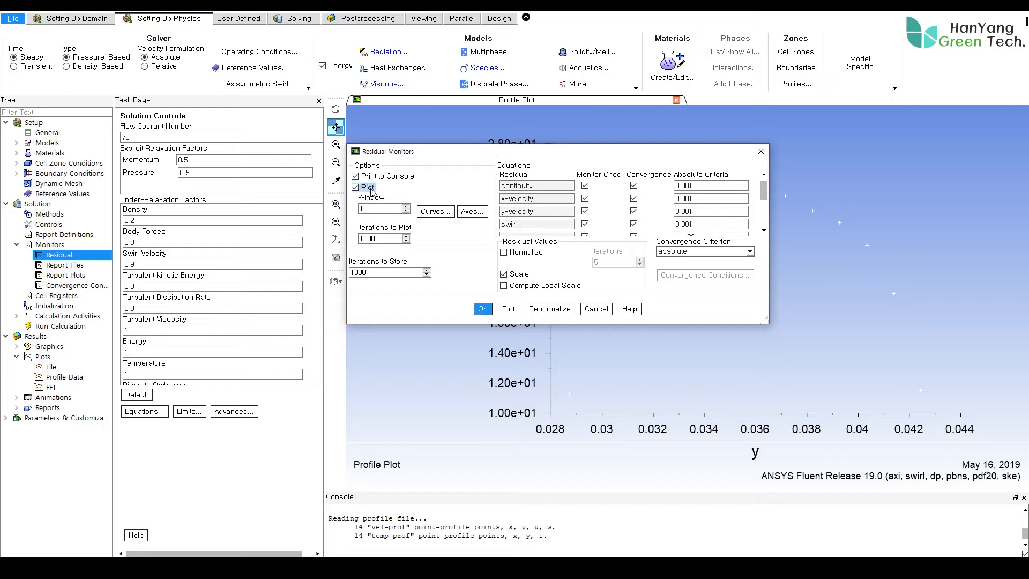
{"action": "left_click_drag", "start_coordinate": [764, 194], "coordinate": [764, 220]}
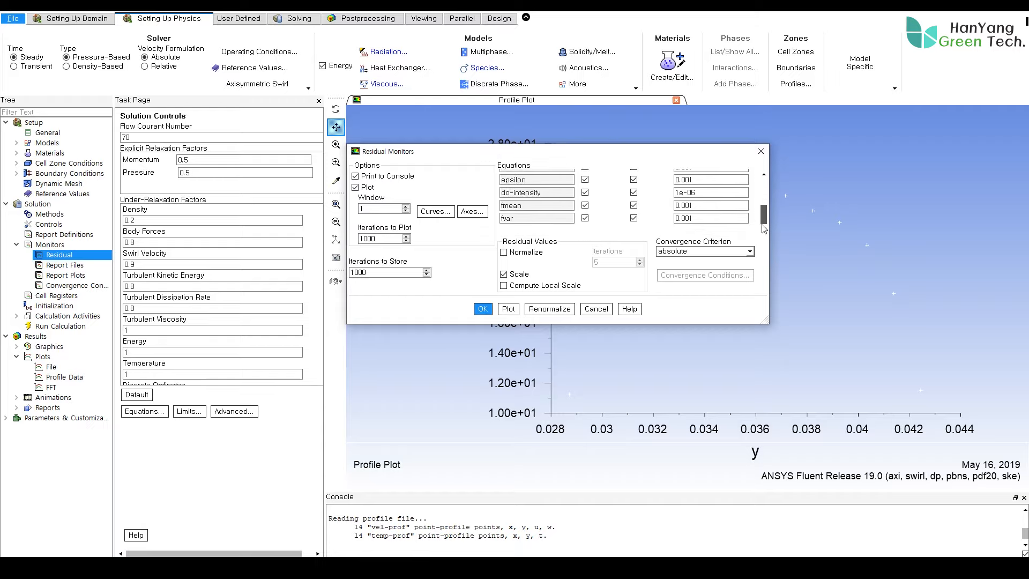
{"action": "left_click", "coordinate": [483, 309]}
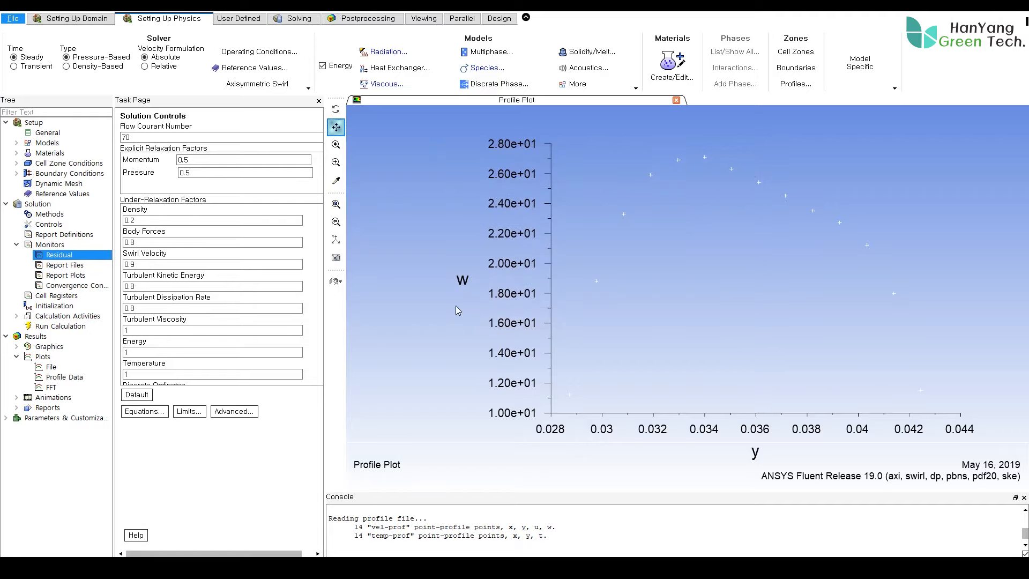
Step: Initialize the solution with the Hybrid Initialization method
{"action": "left_click", "coordinate": [17, 245]}
{"action": "left_click", "coordinate": [53, 266]}
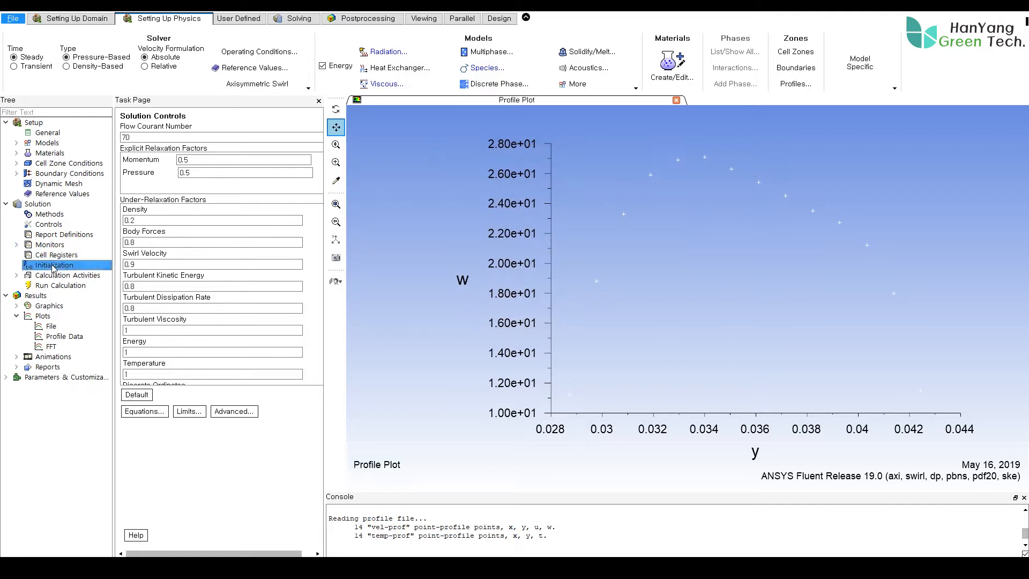
{"action": "left_click", "coordinate": [204, 163]}
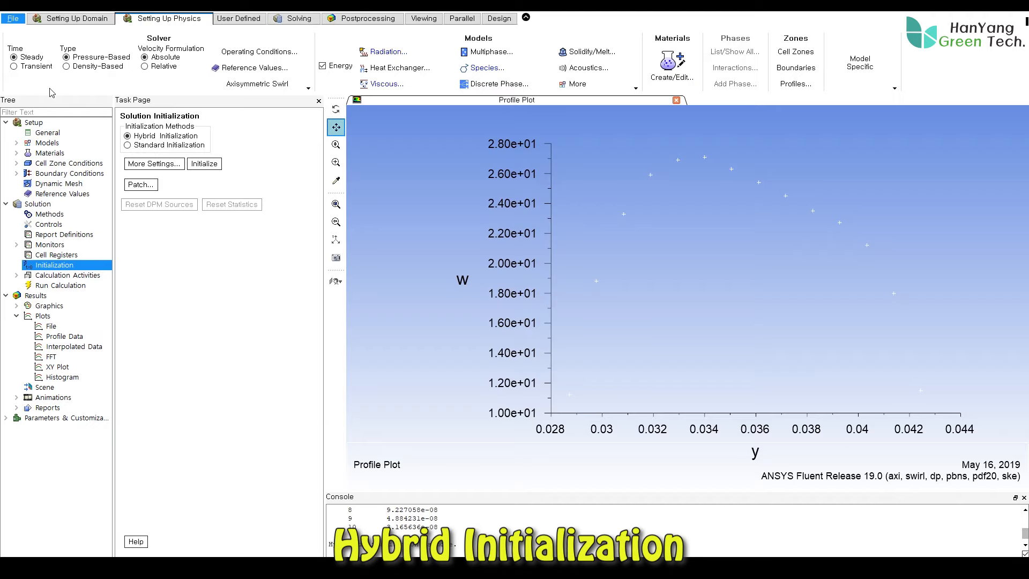
Step: Write the initialized case and data files as berl.cas in the 999 Temp folder
{"action": "left_click", "coordinate": [12, 19]}
{"action": "mouse_move", "coordinate": [16, 42]}
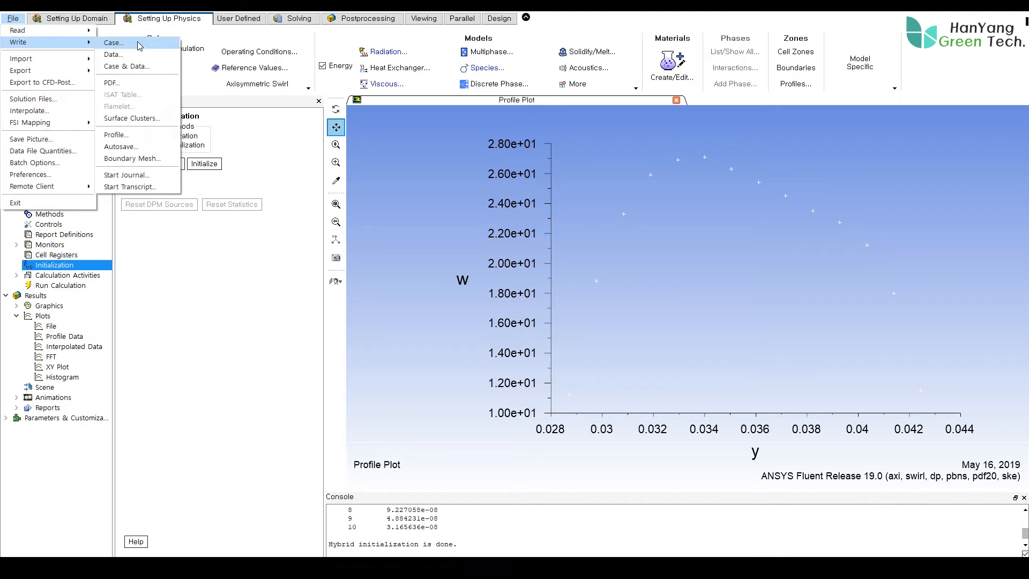
{"action": "left_click", "coordinate": [126, 66]}
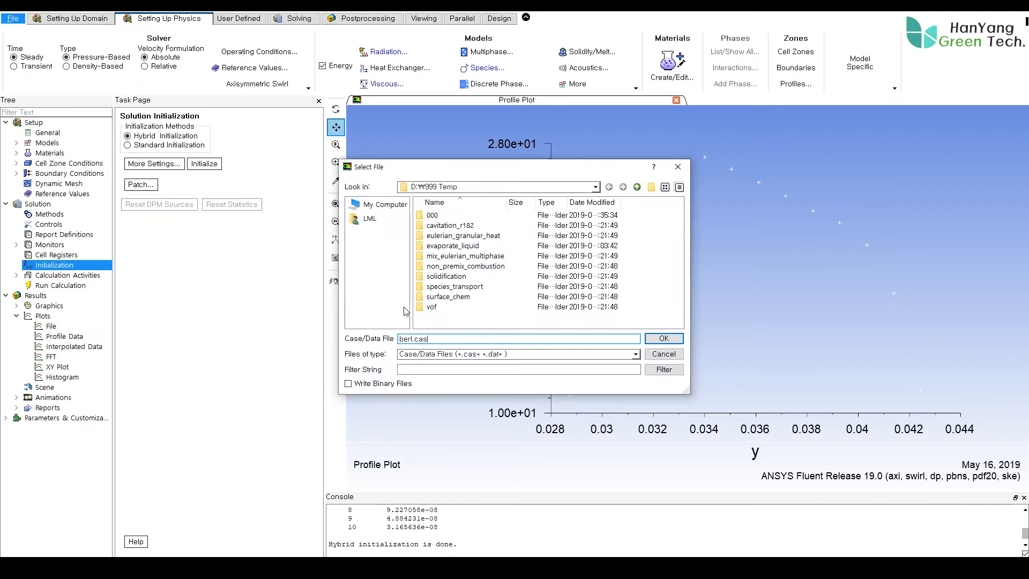
{"action": "left_click", "coordinate": [664, 339]}
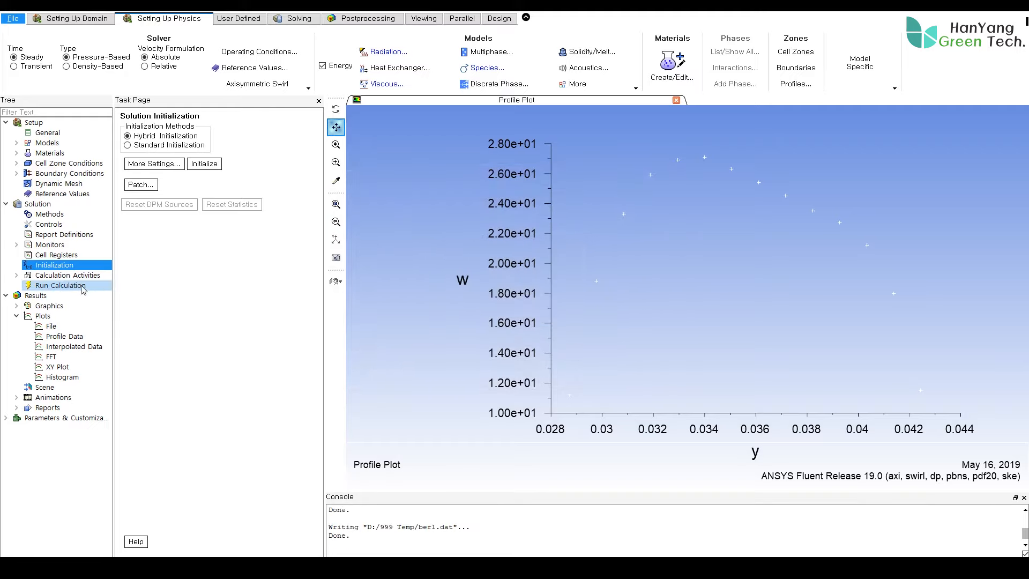
Step: Set the number of iterations to 1500, run the calculation, and dismiss the completion notice
{"action": "left_click", "coordinate": [64, 285]}
{"action": "double_click", "coordinate": [155, 168]}
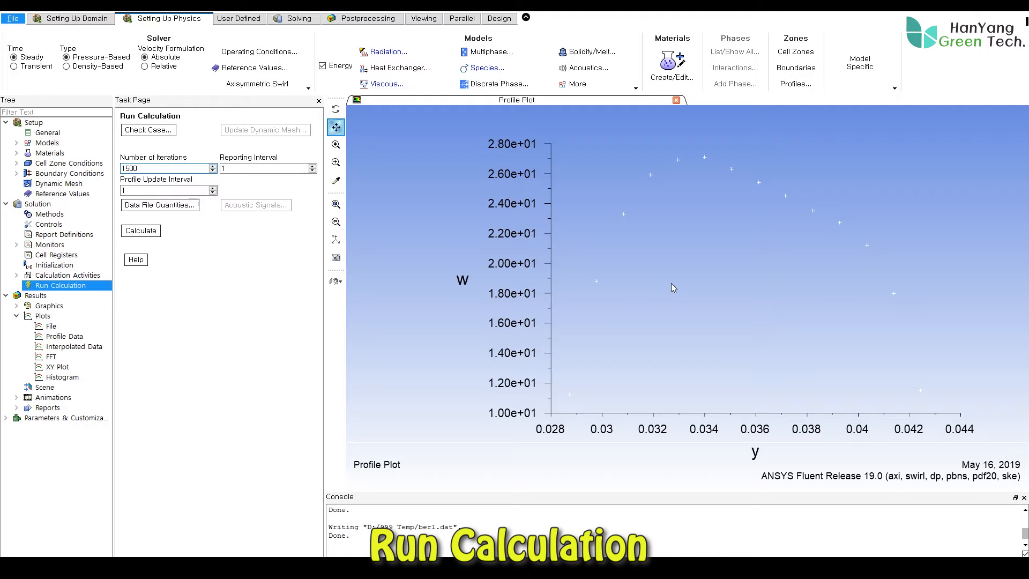
{"action": "left_click", "coordinate": [140, 232]}
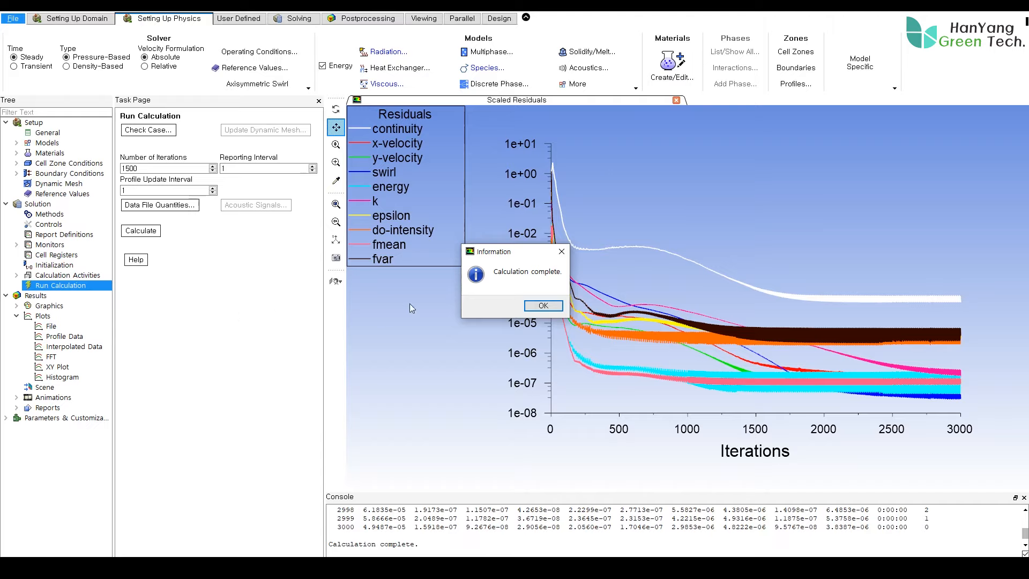
{"action": "left_click", "coordinate": [543, 306]}
Step: Write the solved case and data files, overwriting the existing berl.cas and berl.dat
{"action": "left_click", "coordinate": [13, 19]}
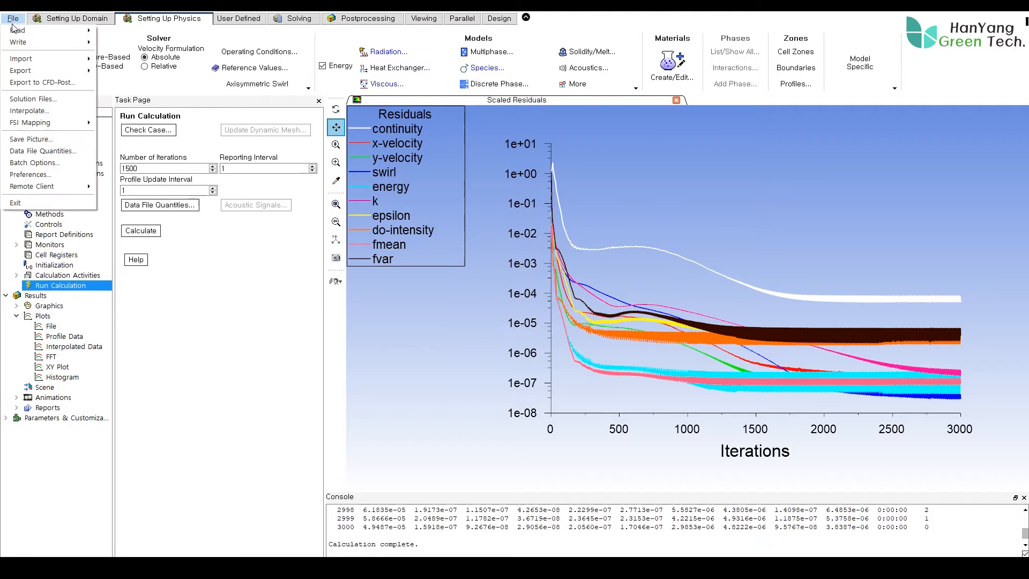
{"action": "mouse_move", "coordinate": [16, 42]}
{"action": "left_click", "coordinate": [148, 66]}
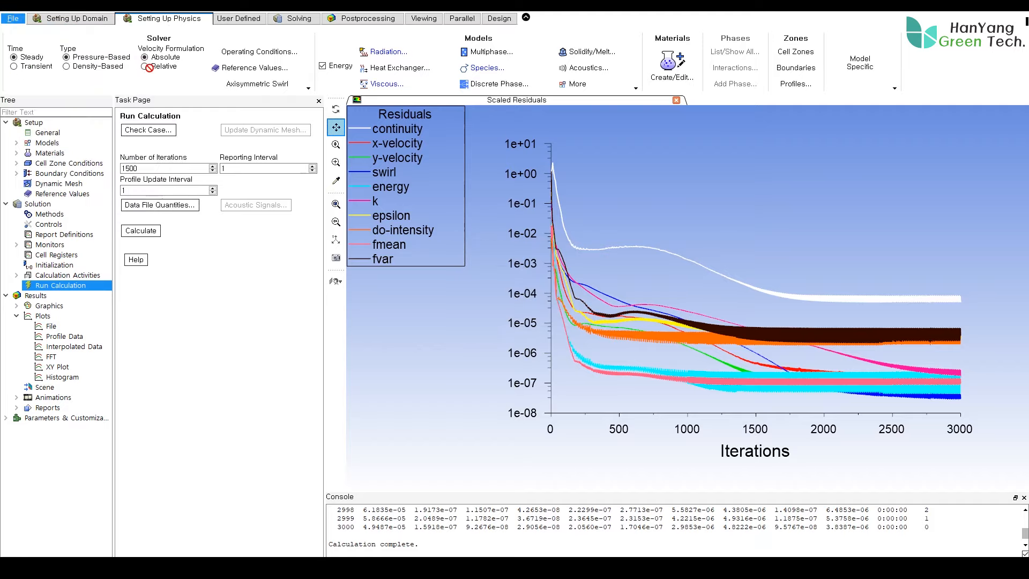
{"action": "left_click", "coordinate": [655, 341]}
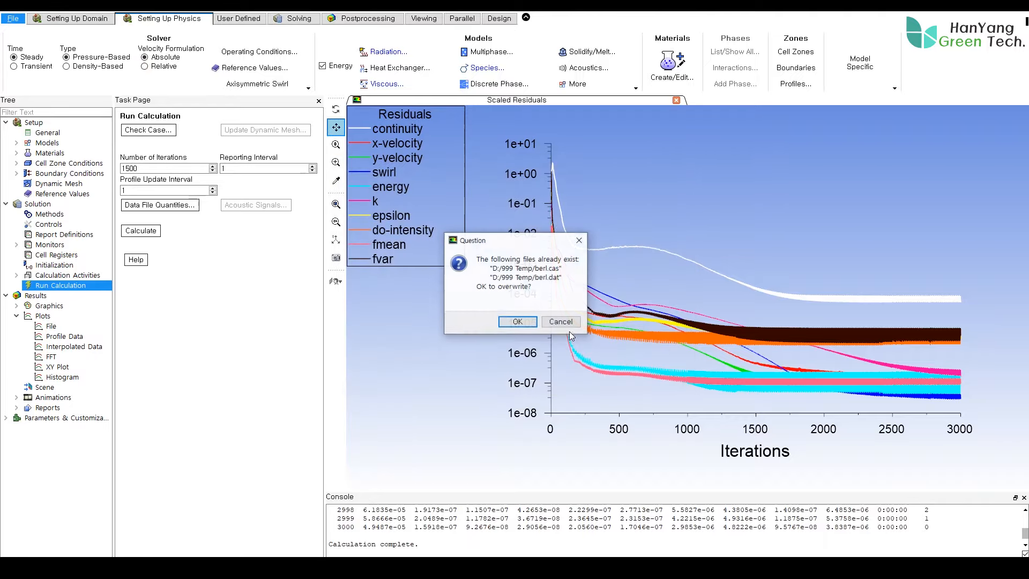
{"action": "left_click", "coordinate": [519, 320]}
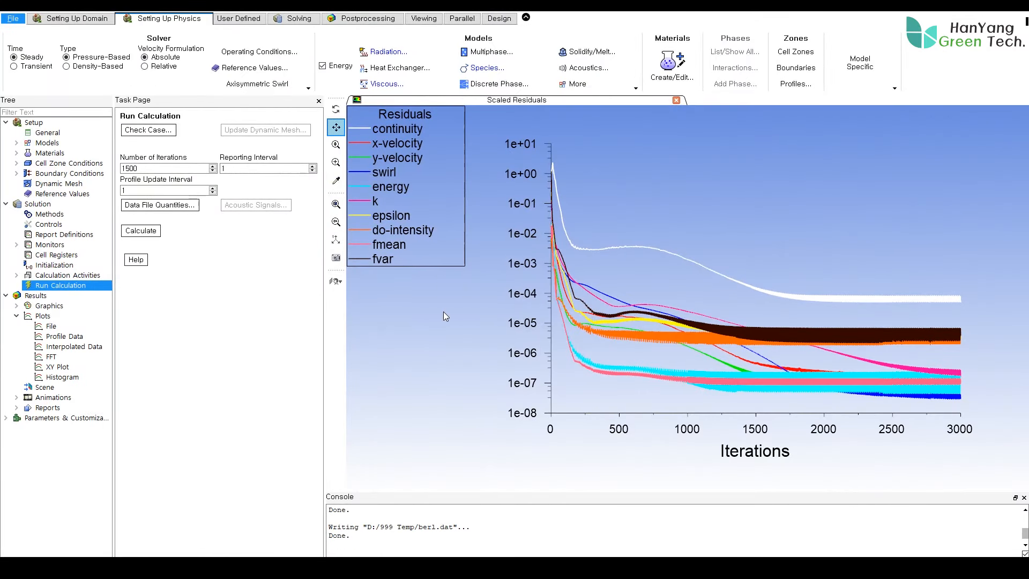
Step: Create and display a filled contour plot of static temperature
{"action": "double_click", "coordinate": [36, 308]}
{"action": "double_click", "coordinate": [56, 328]}
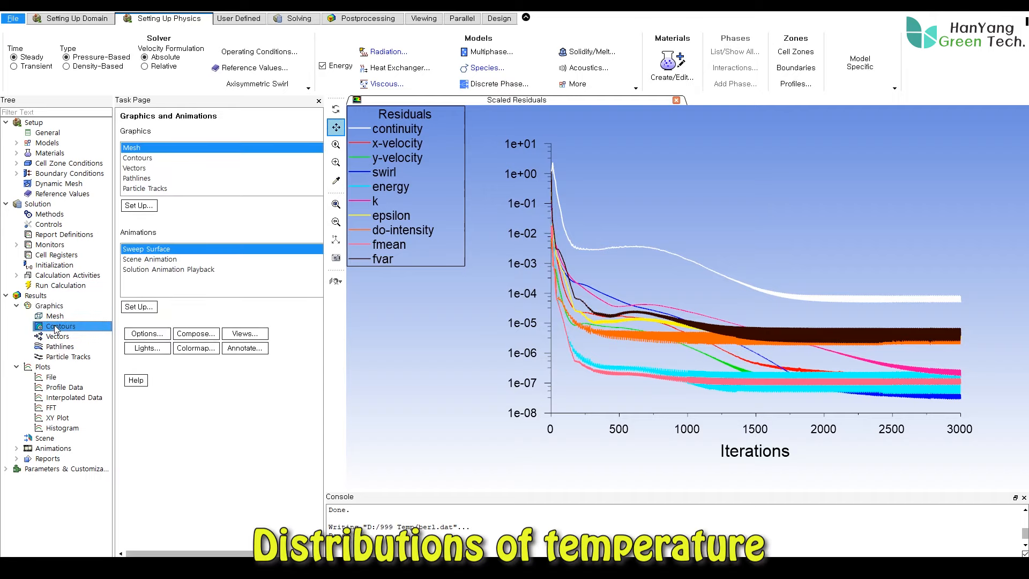
{"action": "left_click_drag", "start_coordinate": [168, 263], "coordinate": [67, 259]}
{"action": "left_click", "coordinate": [47, 298]}
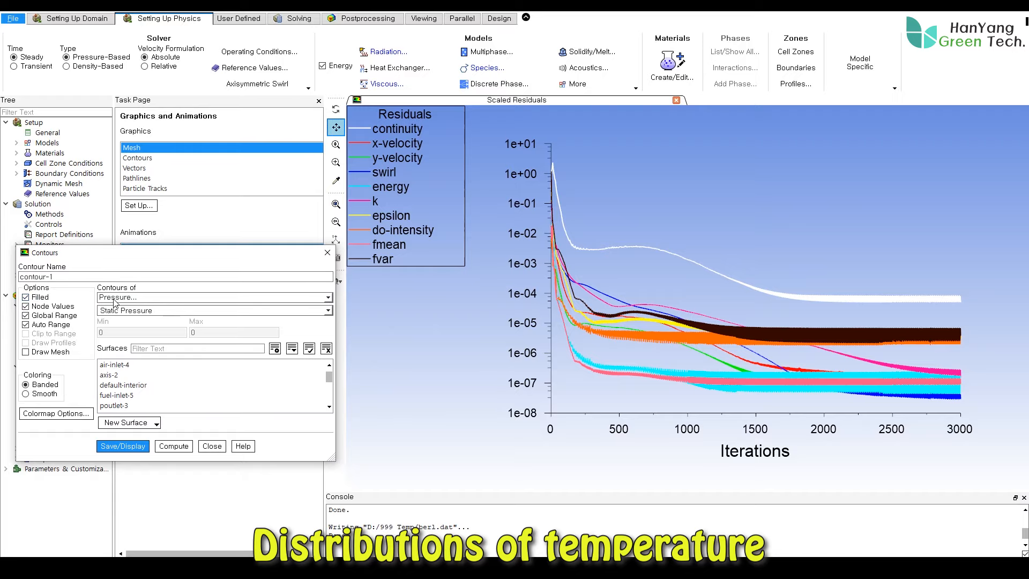
{"action": "left_click", "coordinate": [116, 298]}
{"action": "left_click", "coordinate": [121, 332]}
{"action": "left_click", "coordinate": [124, 446]}
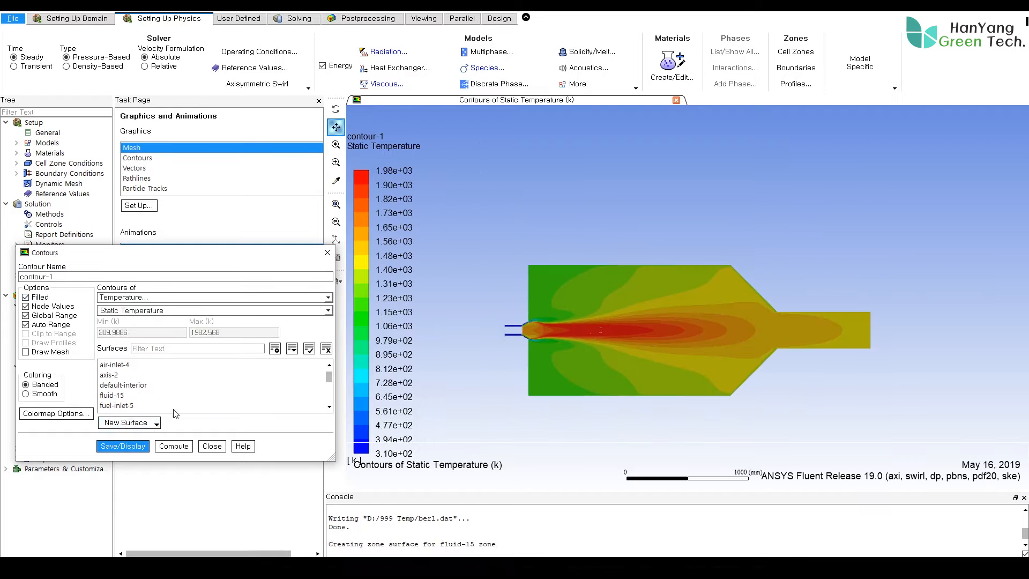
Step: Switch the filled contour plot to velocity magnitude and display it fitted in the graphics window
{"action": "left_click", "coordinate": [337, 206]}
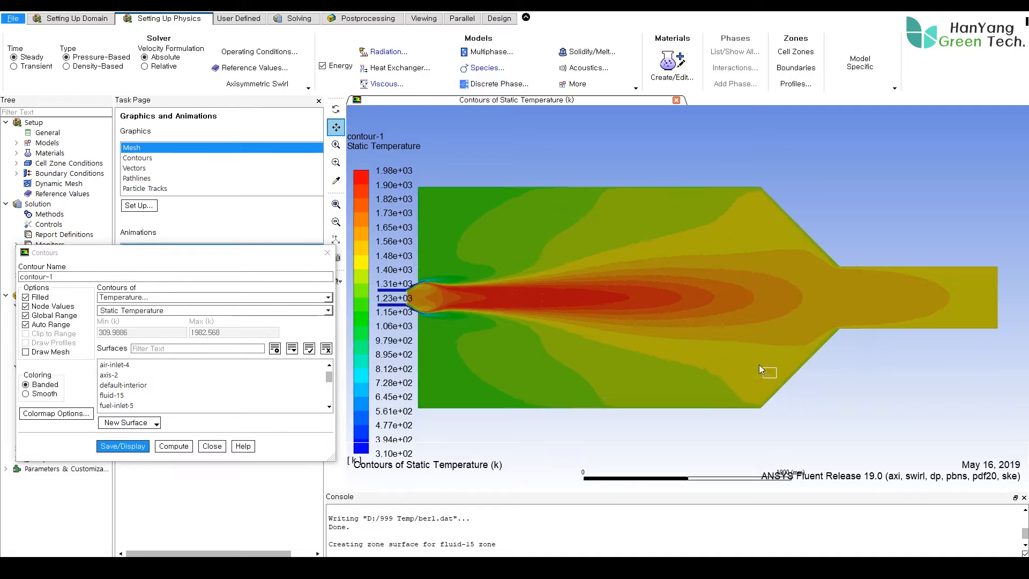
{"action": "scroll", "coordinate": [645, 318], "scroll_direction": "down", "scroll_amount": 5}
{"action": "middle_click_drag", "start_coordinate": [612, 261], "coordinate": [751, 319]}
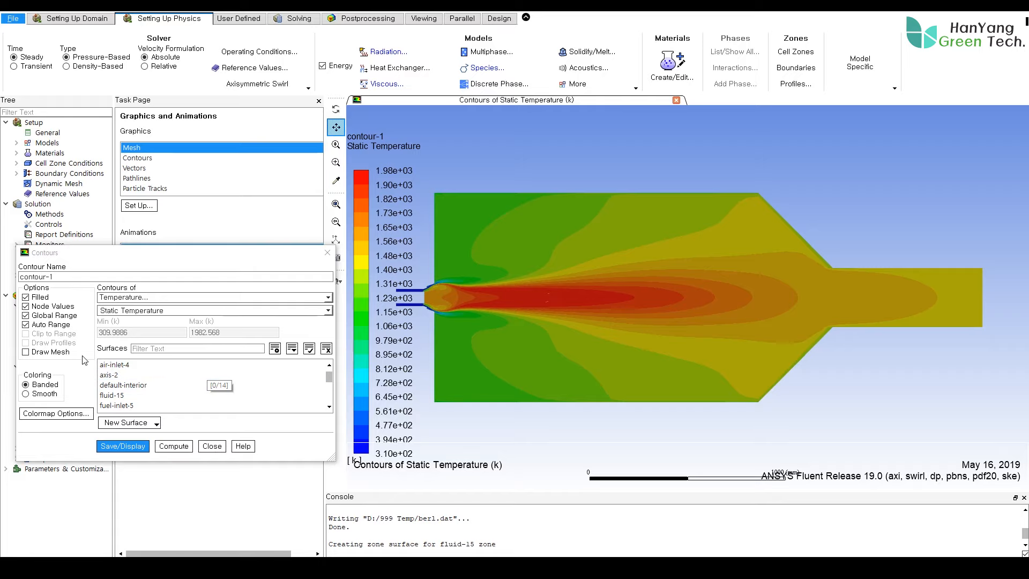
{"action": "left_click", "coordinate": [123, 298]}
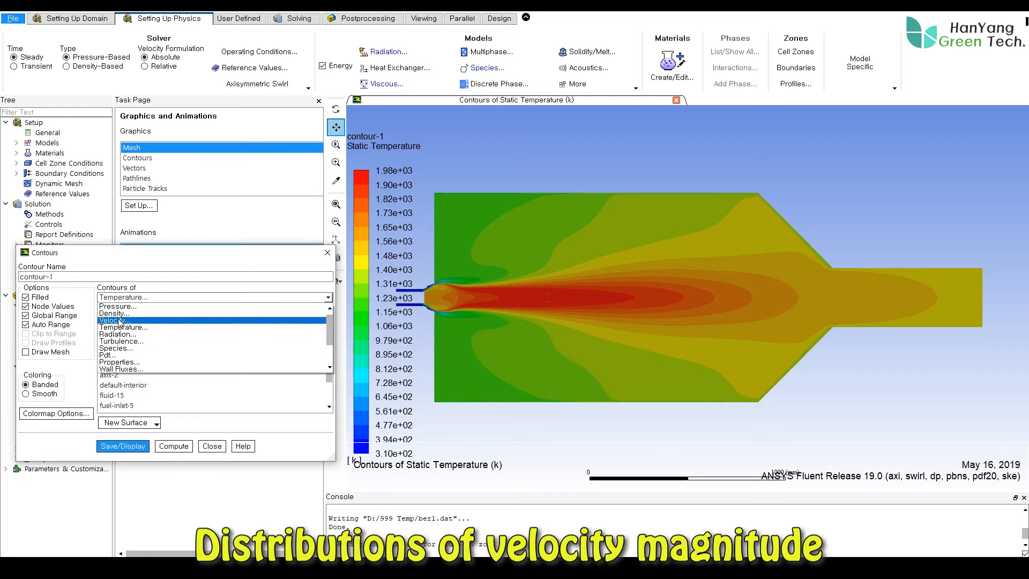
{"action": "left_click", "coordinate": [137, 328]}
{"action": "left_click", "coordinate": [127, 447]}
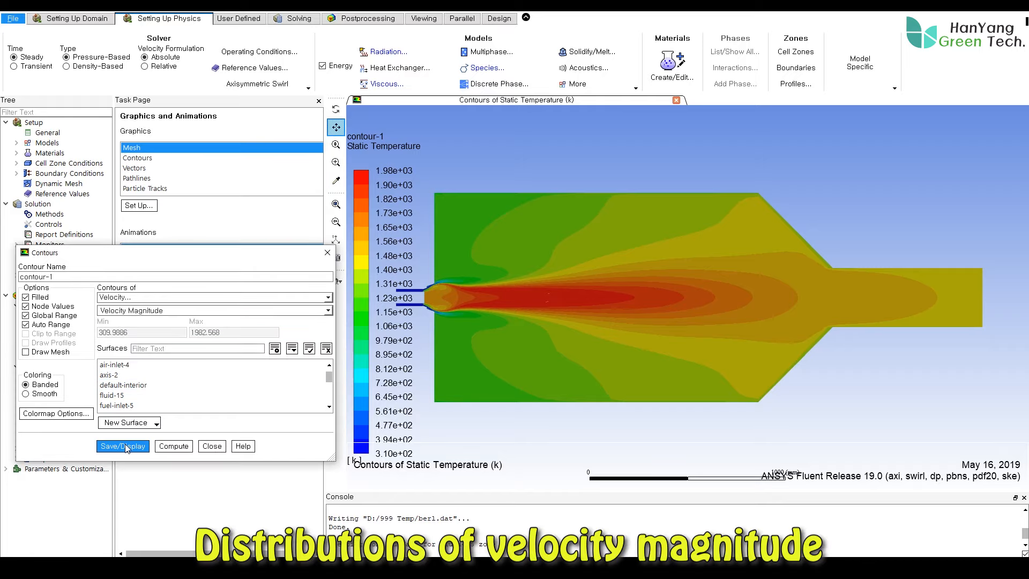
{"action": "left_click", "coordinate": [336, 205]}
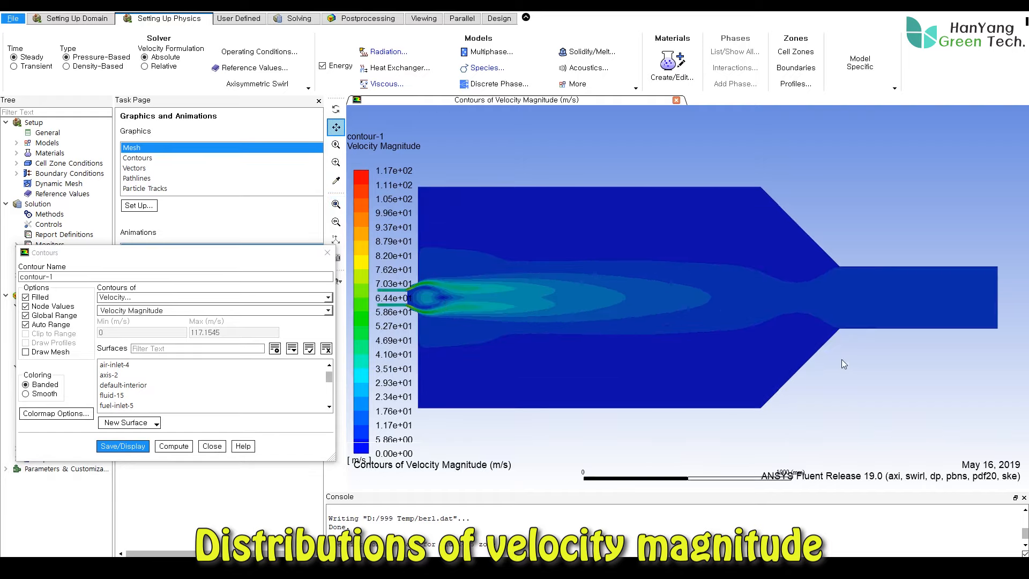
{"action": "scroll", "coordinate": [671, 291], "scroll_direction": "down", "scroll_amount": 5}
{"action": "middle_click_drag", "start_coordinate": [613, 268], "coordinate": [724, 313]}
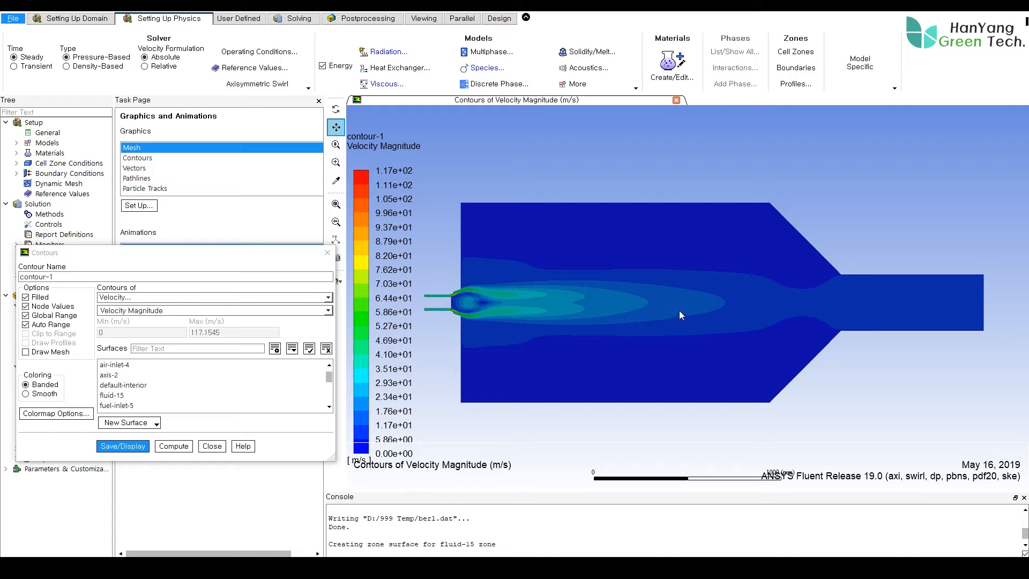
Step: Switch the contour plot to the species mass fraction of o2 and display it enlarged
{"action": "left_click", "coordinate": [194, 298]}
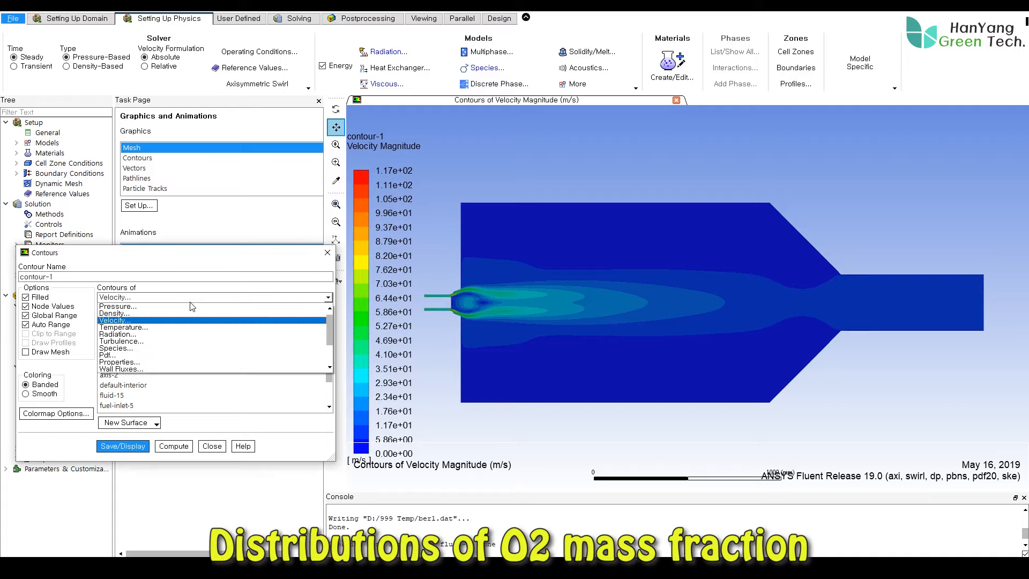
{"action": "left_click", "coordinate": [175, 349]}
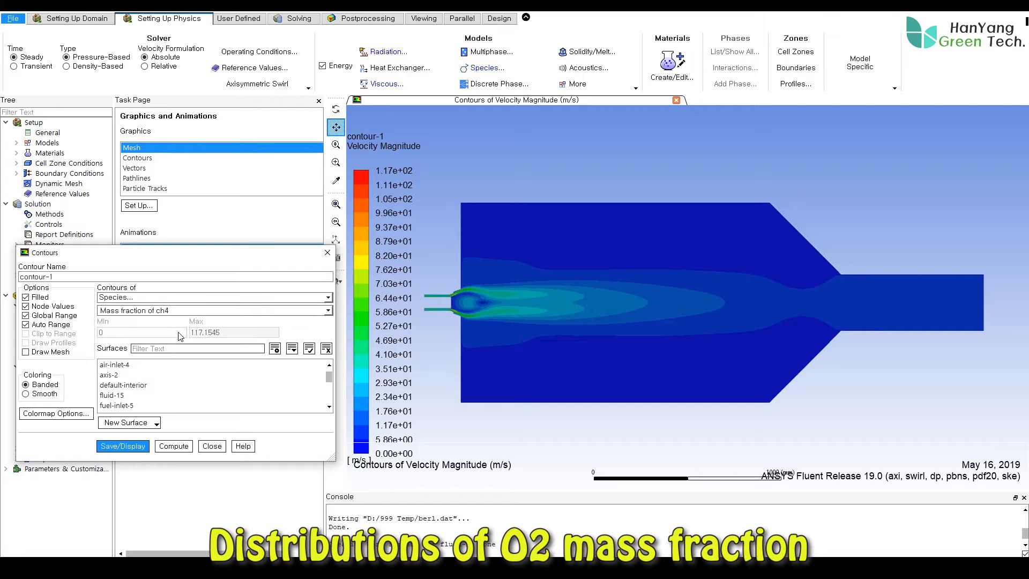
{"action": "left_click", "coordinate": [287, 309]}
{"action": "left_click", "coordinate": [327, 311]}
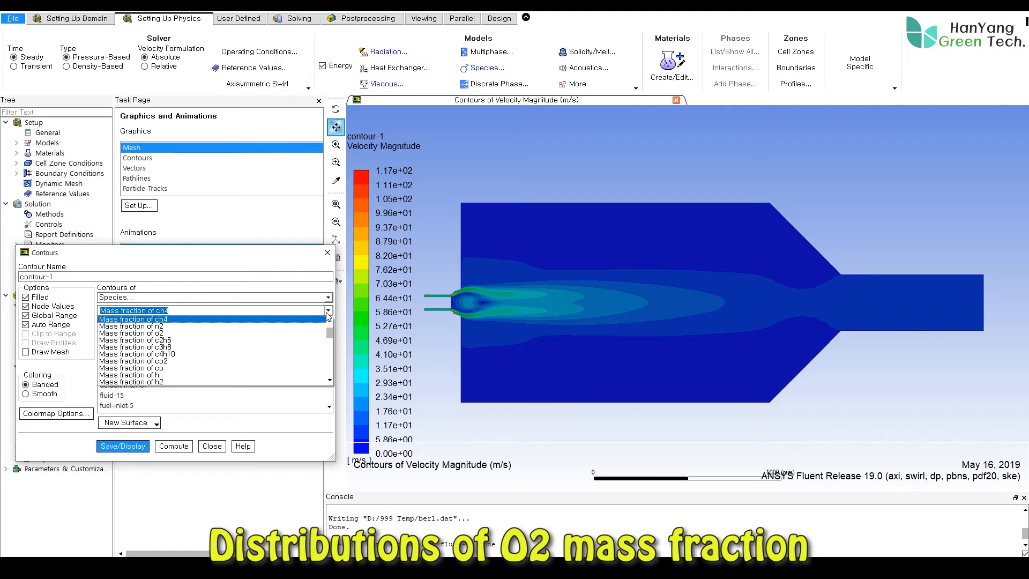
{"action": "left_click", "coordinate": [193, 334]}
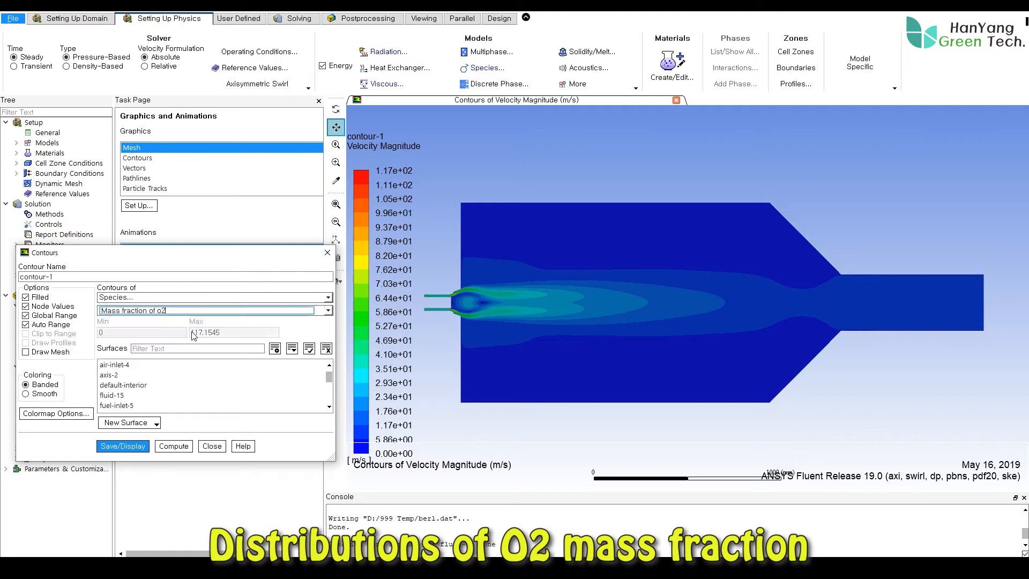
{"action": "left_click", "coordinate": [133, 447]}
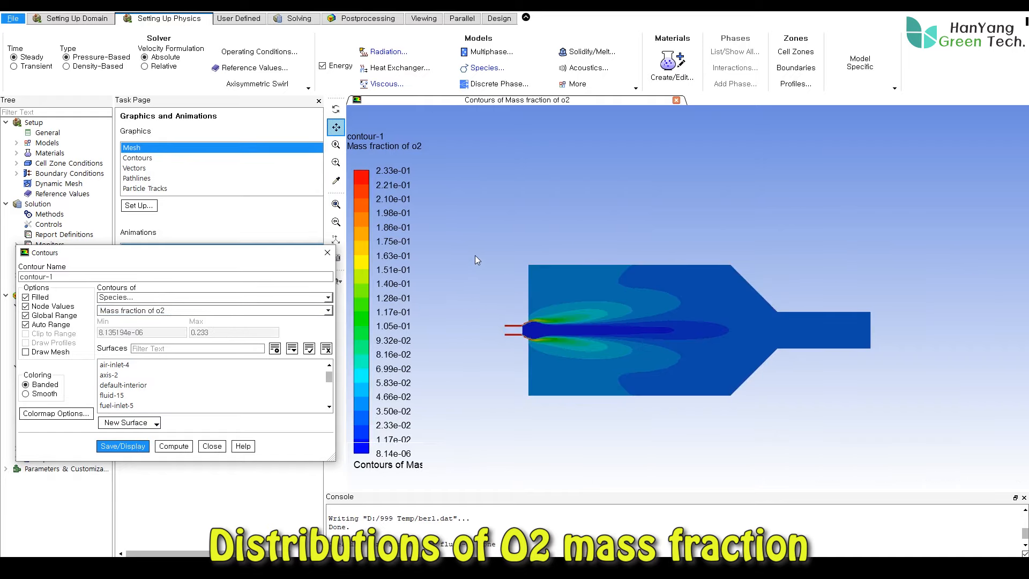
{"action": "middle_click_drag", "start_coordinate": [475, 255], "coordinate": [876, 405]}
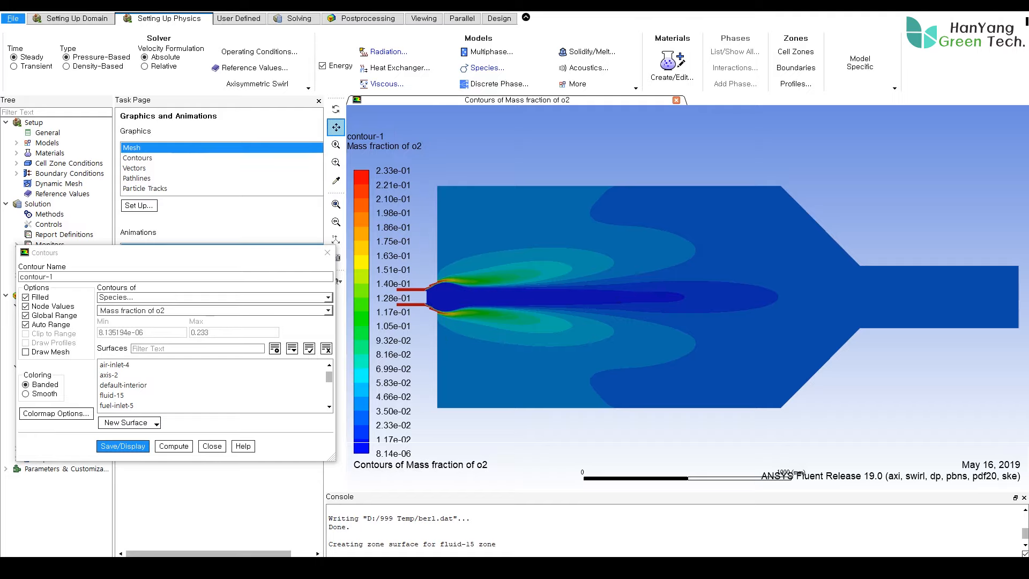
Step: Enable mesh drawing with edges on the selected surfaces and redisplay the o2 mass fraction contours with the mesh outline overlaid
{"action": "left_click", "coordinate": [25, 352]}
{"action": "left_click", "coordinate": [168, 415]}
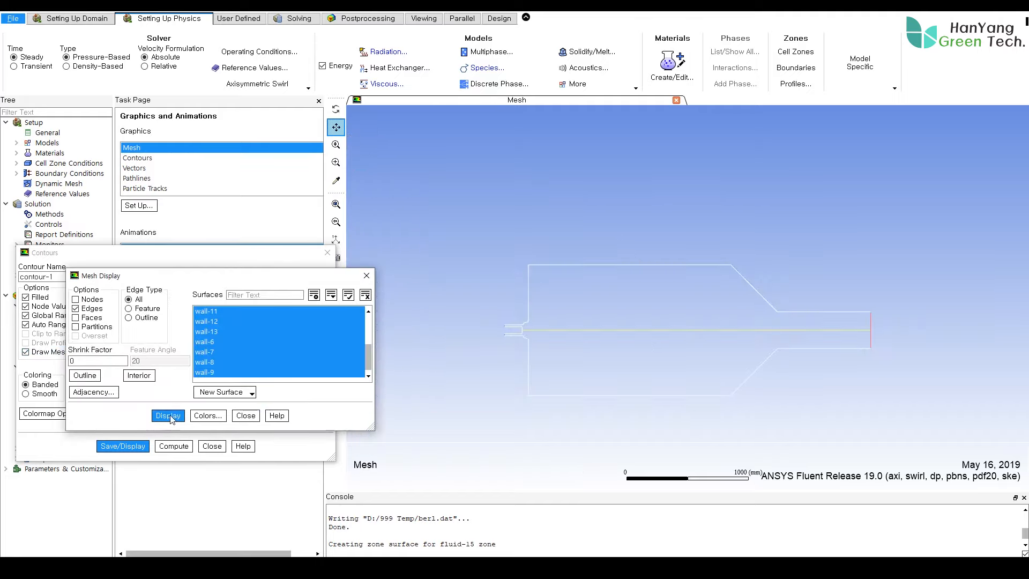
{"action": "left_click", "coordinate": [246, 415]}
{"action": "left_click", "coordinate": [123, 446]}
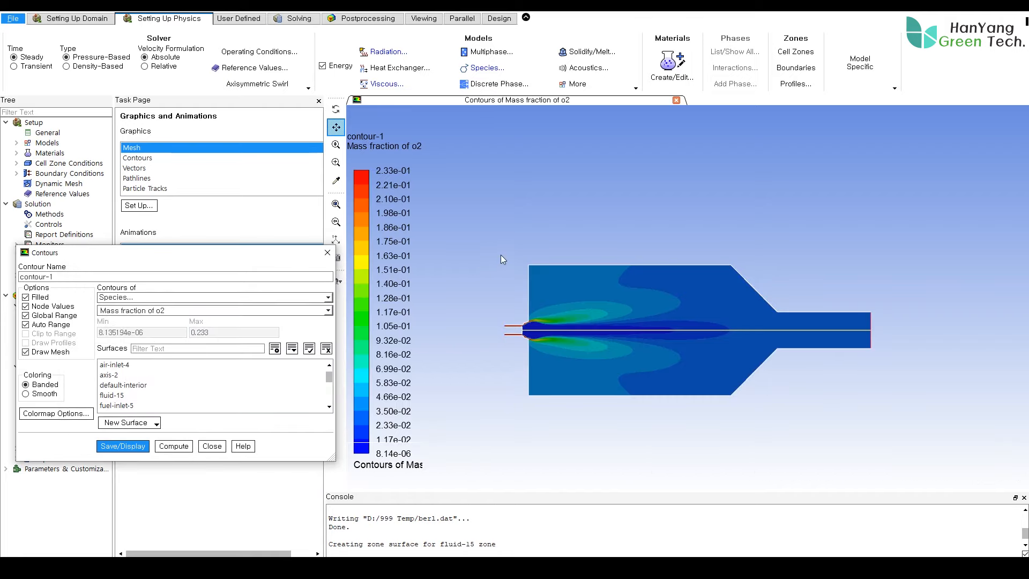
Step: Examine the o2 mass fraction contours close up around the burner inlets and across the whole furnace
{"action": "middle_click_drag", "start_coordinate": [501, 253], "coordinate": [879, 403]}
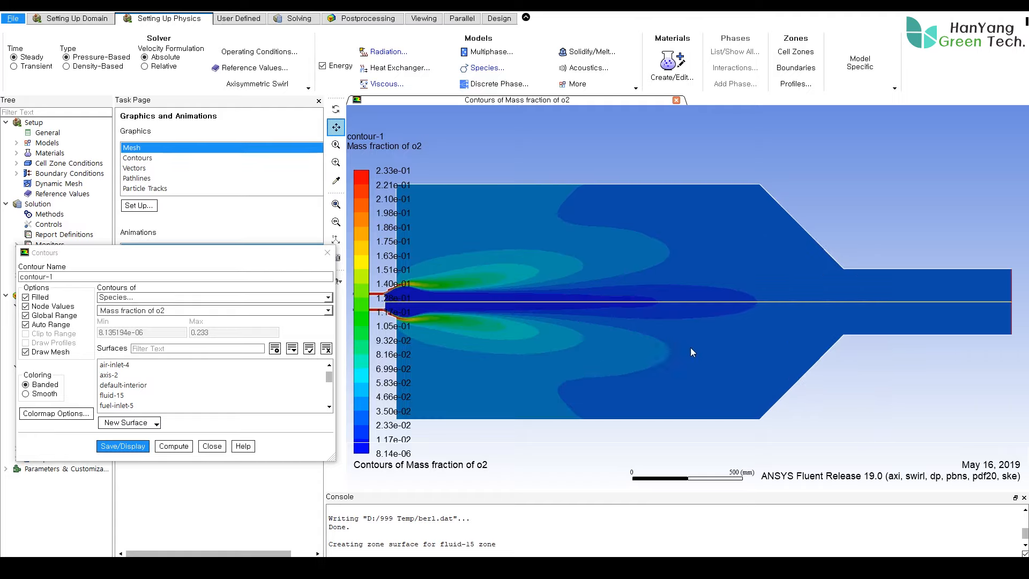
{"action": "middle_click_drag", "start_coordinate": [690, 348], "coordinate": [626, 312]}
{"action": "middle_click_drag", "start_coordinate": [641, 275], "coordinate": [725, 311]}
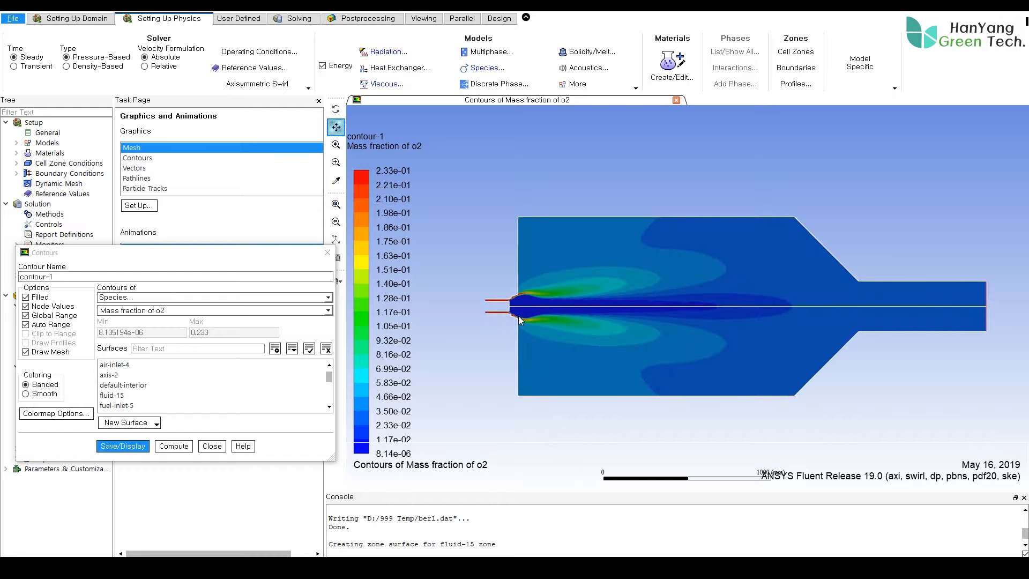
{"action": "middle_click_drag", "start_coordinate": [474, 282], "coordinate": [561, 330]}
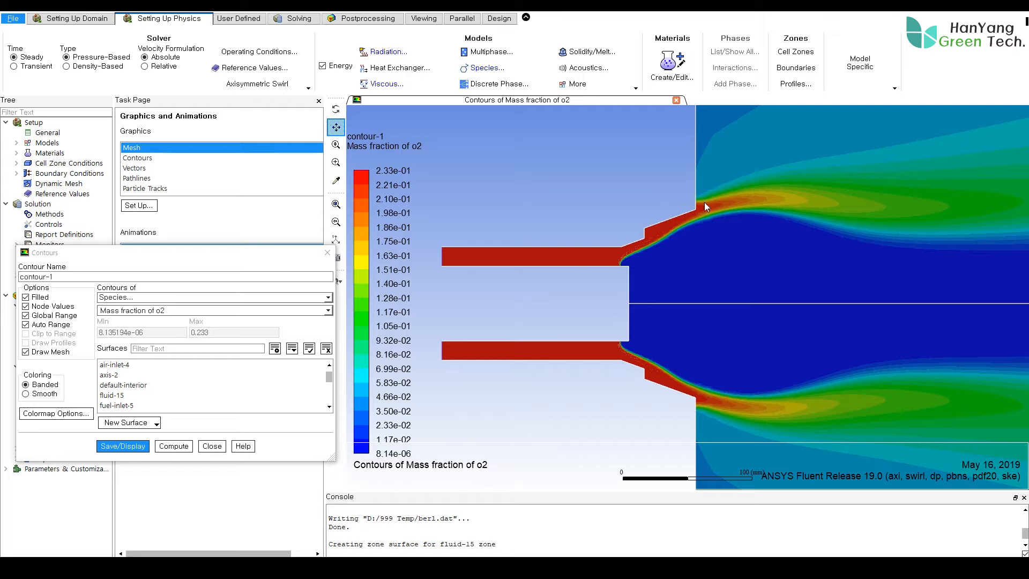
{"action": "scroll", "coordinate": [652, 261], "scroll_direction": "down", "scroll_amount": 5}
{"action": "middle_click_drag", "start_coordinate": [650, 274], "coordinate": [937, 336]}
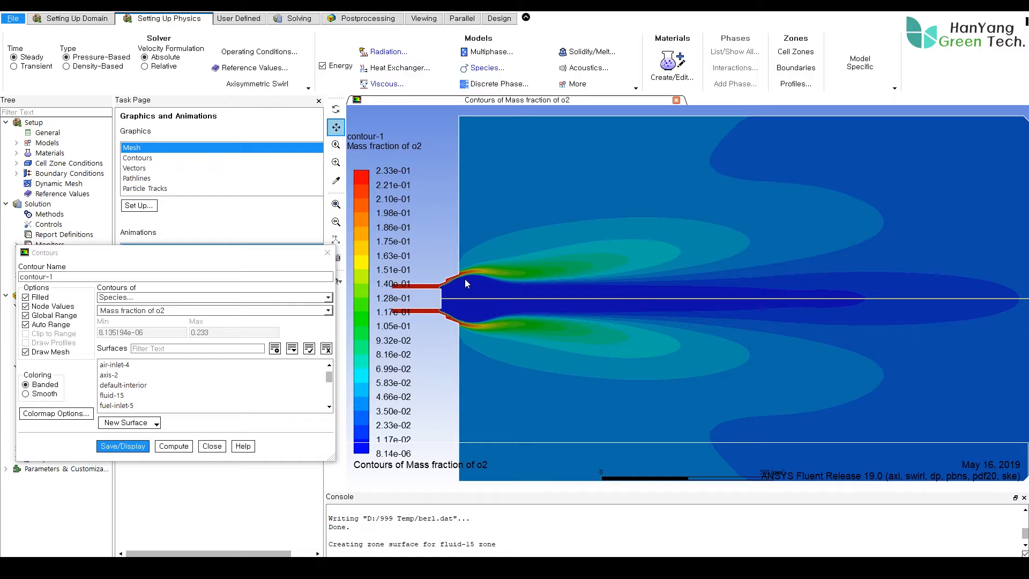
{"action": "scroll", "coordinate": [680, 289], "scroll_direction": "down", "scroll_amount": 5}
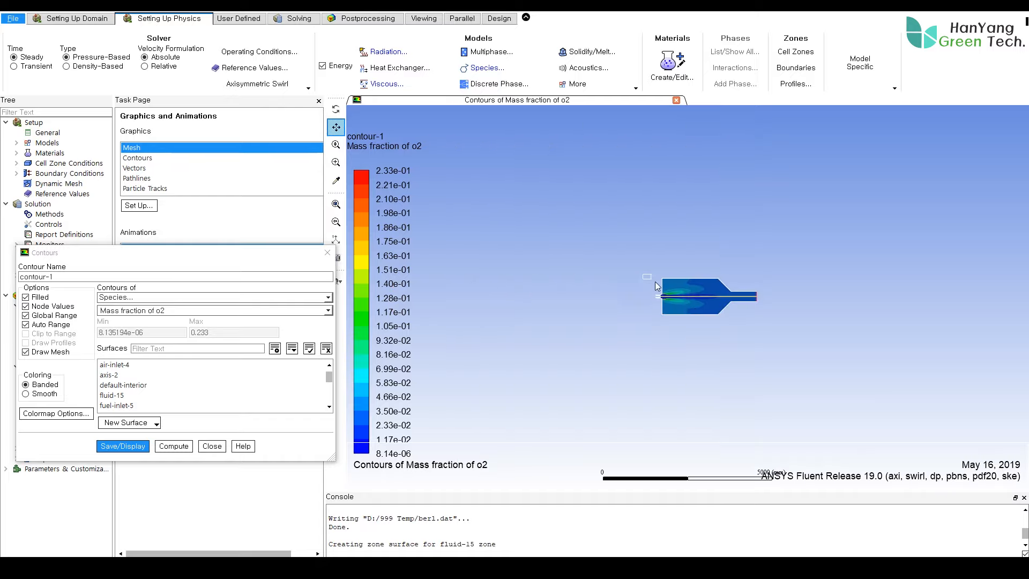
{"action": "middle_click_drag", "start_coordinate": [642, 274], "coordinate": [762, 323]}
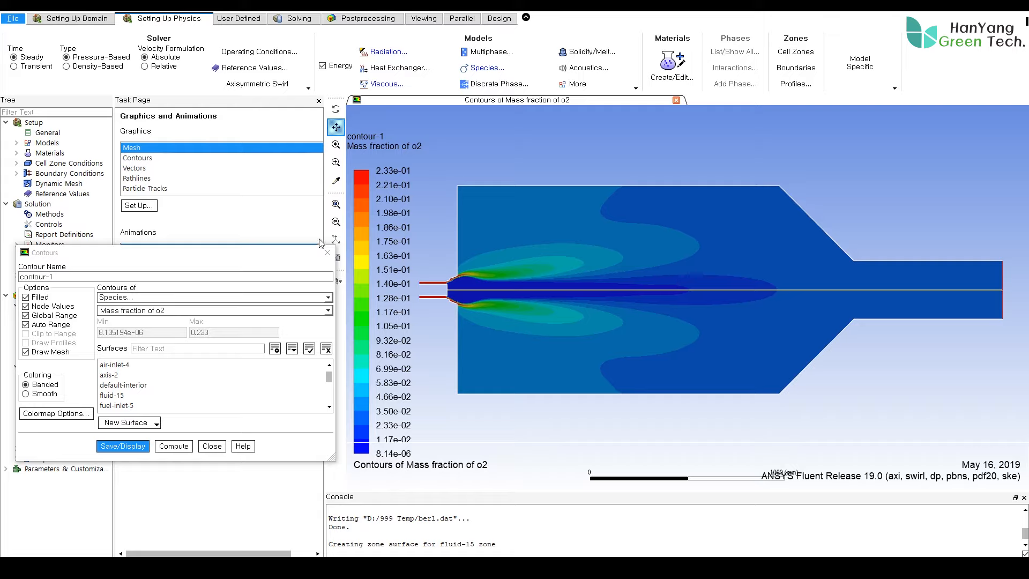
Step: Display static temperature contours with the mesh outline overlaid and close the contour settings
{"action": "left_click", "coordinate": [328, 298]}
{"action": "left_click", "coordinate": [193, 327]}
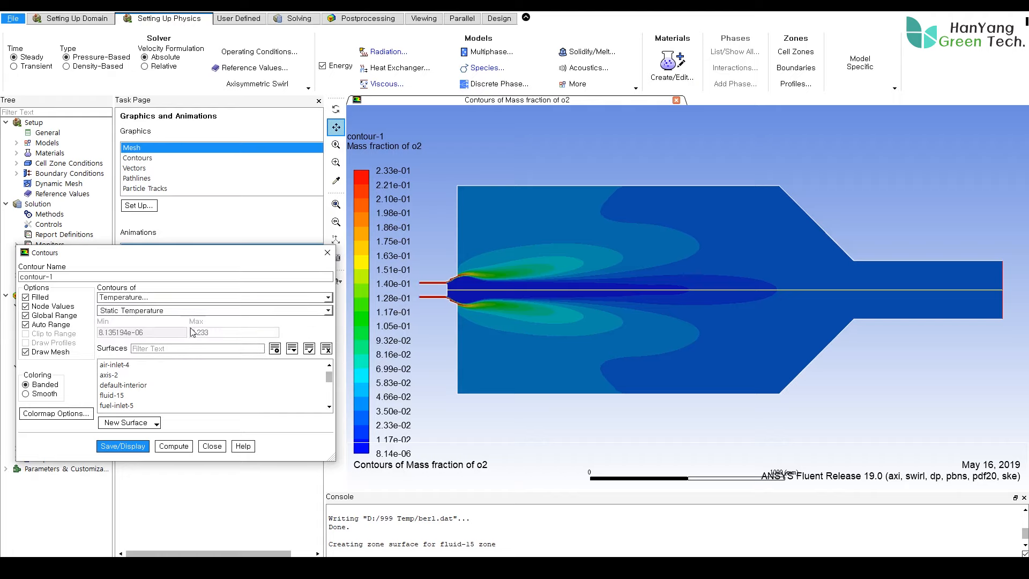
{"action": "left_click", "coordinate": [120, 448]}
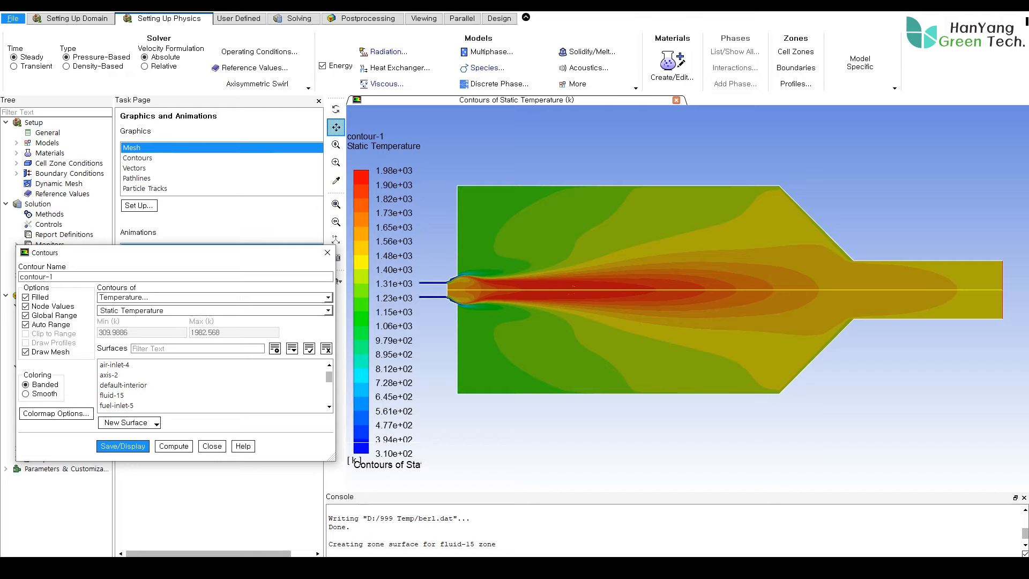
{"action": "left_click", "coordinate": [212, 446]}
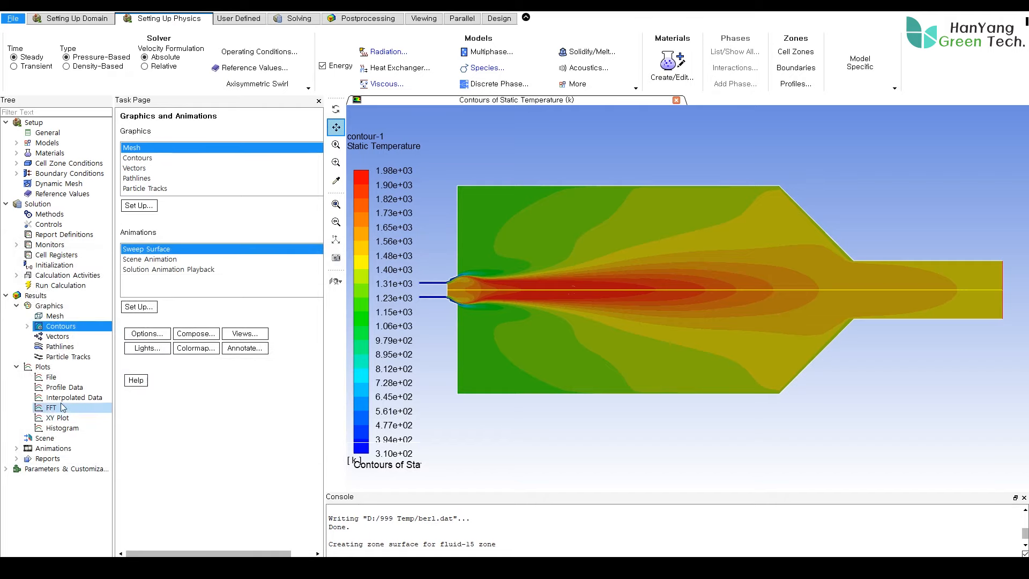
Step: Compute a mass flow rate flux report for the boundaries air-inlet-4, fuel-inlet-5 and poutlet-3
{"action": "left_click", "coordinate": [47, 460]}
{"action": "double_click", "coordinate": [47, 461]}
{"action": "double_click", "coordinate": [54, 479]}
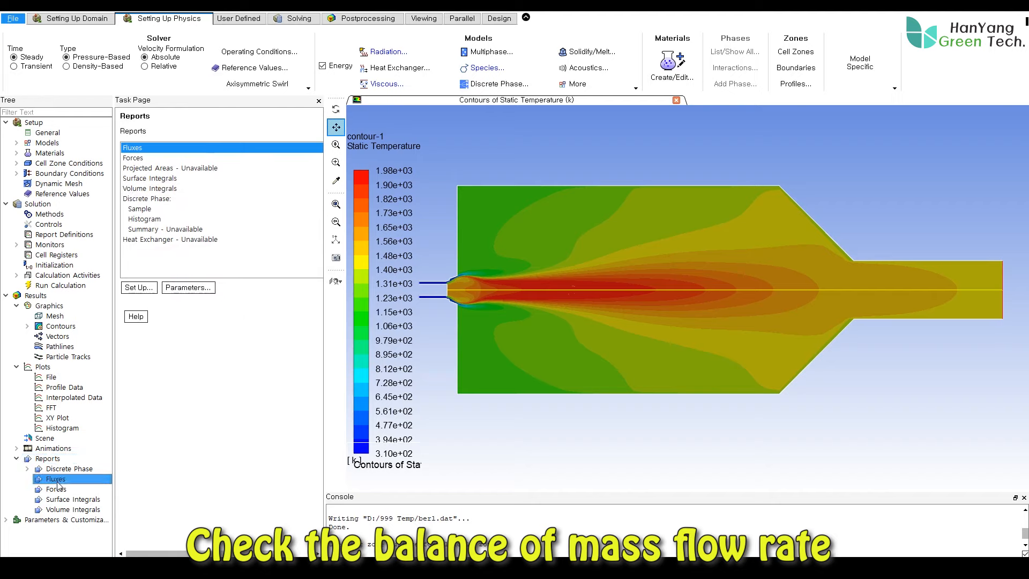
{"action": "left_click_drag", "start_coordinate": [260, 261], "coordinate": [143, 304]}
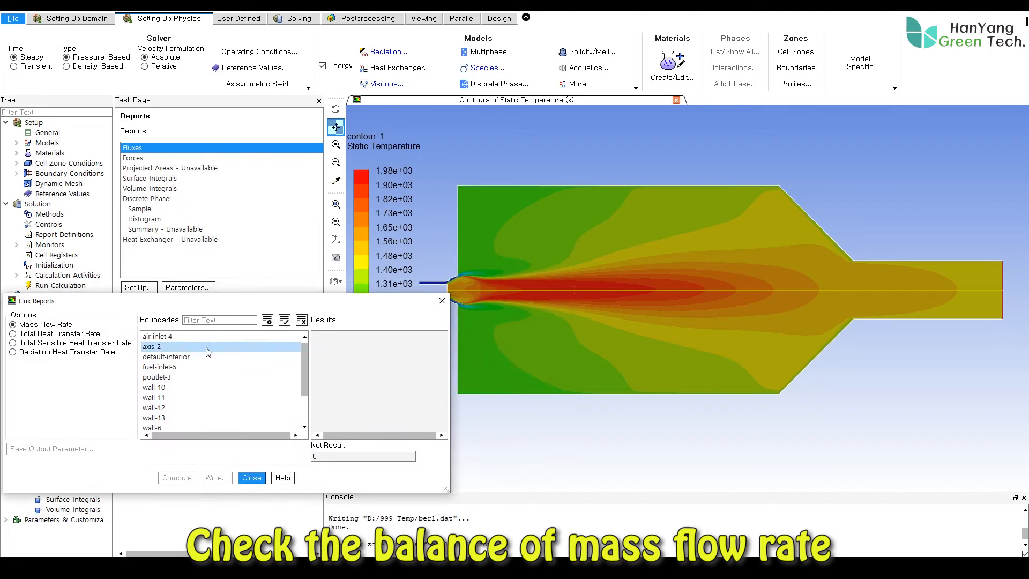
{"action": "left_click", "coordinate": [189, 338]}
{"action": "left_click", "coordinate": [177, 368]}
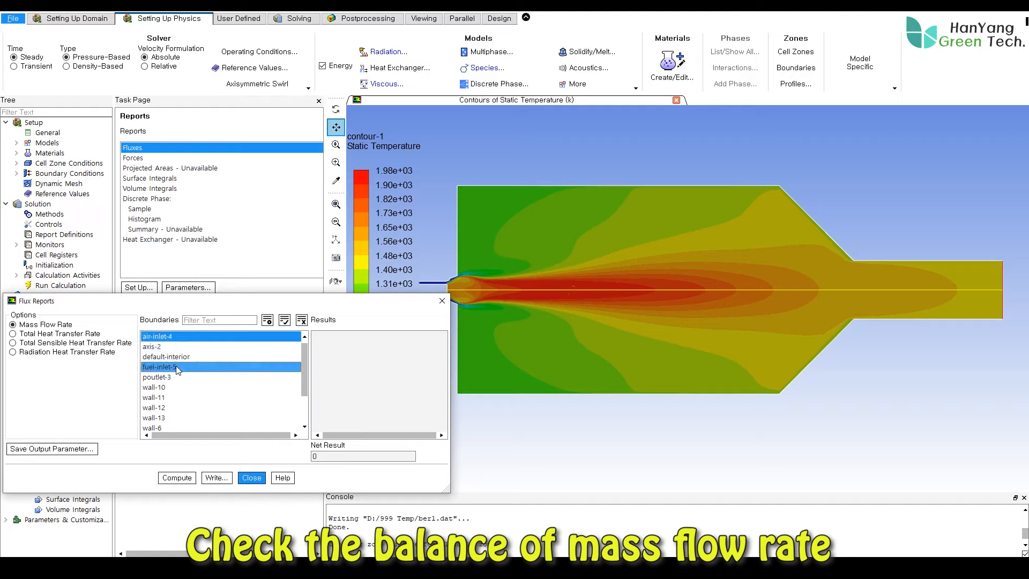
{"action": "left_click", "coordinate": [172, 377]}
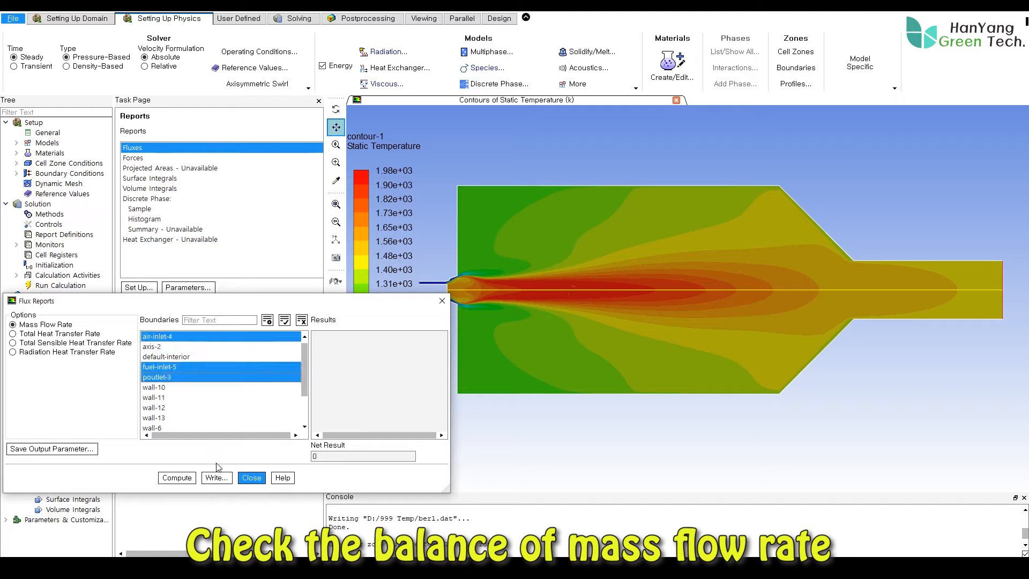
{"action": "left_click", "coordinate": [177, 477]}
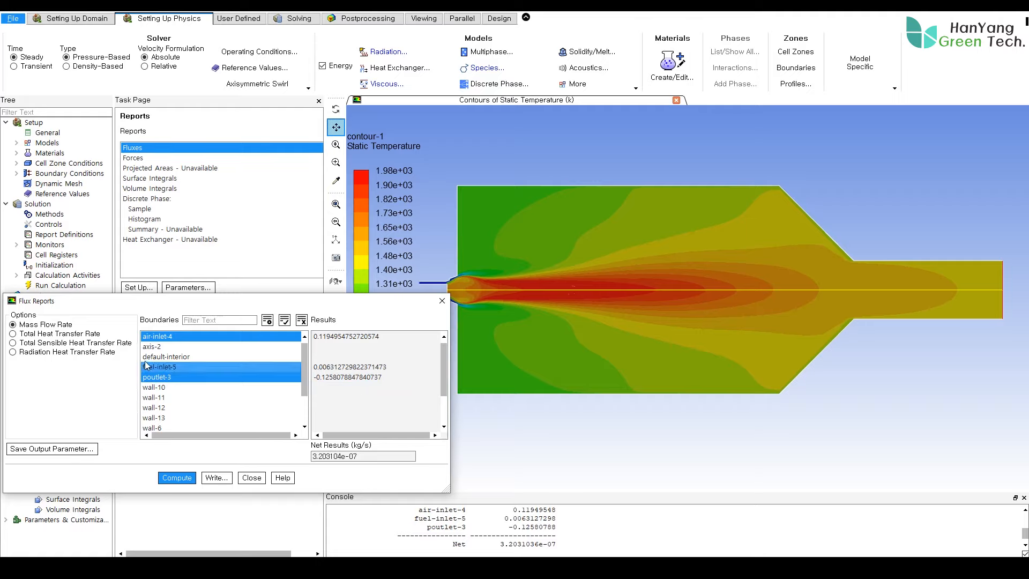
Step: Compute the total heat transfer rate over all boundaries and close the flux report
{"action": "left_click", "coordinate": [13, 333]}
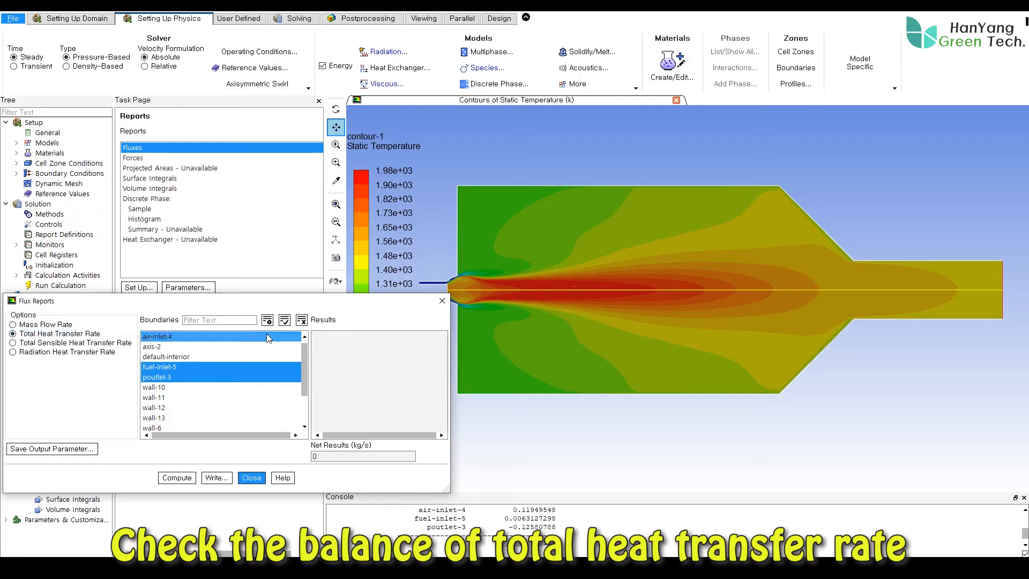
{"action": "left_click", "coordinate": [285, 319]}
{"action": "left_click", "coordinate": [186, 478]}
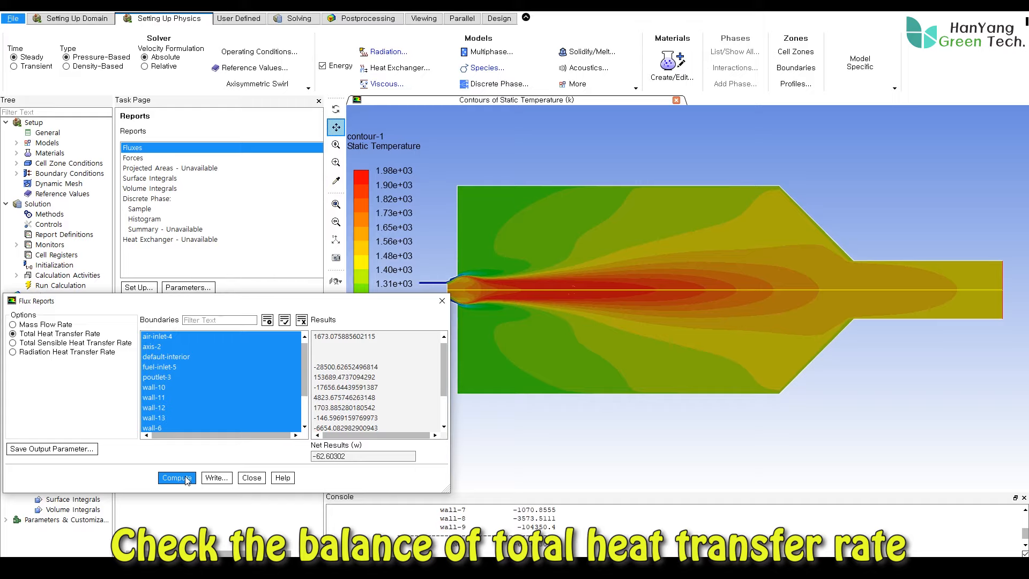
{"action": "left_click", "coordinate": [252, 478]}
Step: Compute the mass-weighted average static temperature on poutlet-3 with a surface integral report, and close it
{"action": "double_click", "coordinate": [88, 499]}
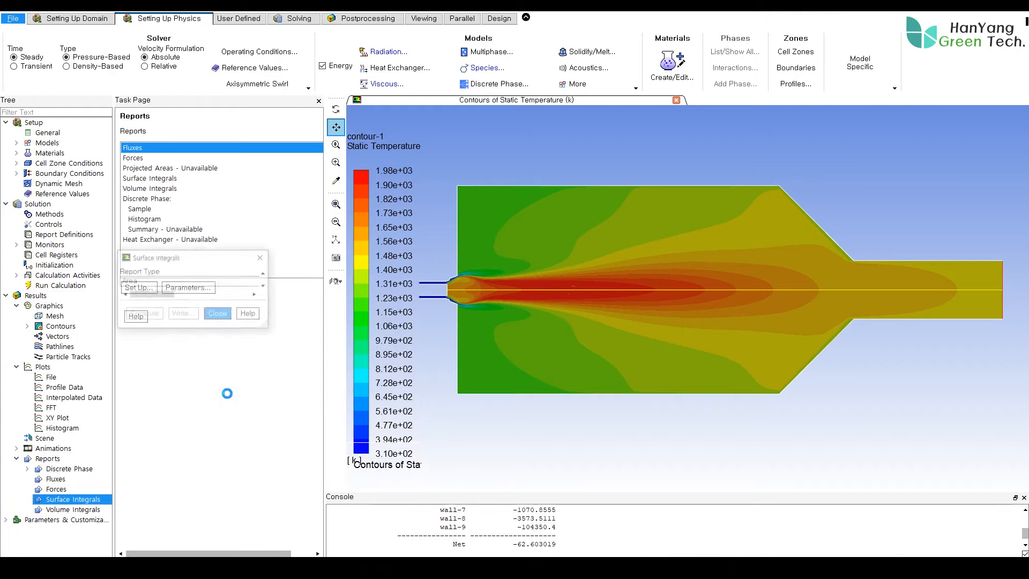
{"action": "left_click_drag", "start_coordinate": [209, 269], "coordinate": [124, 280]}
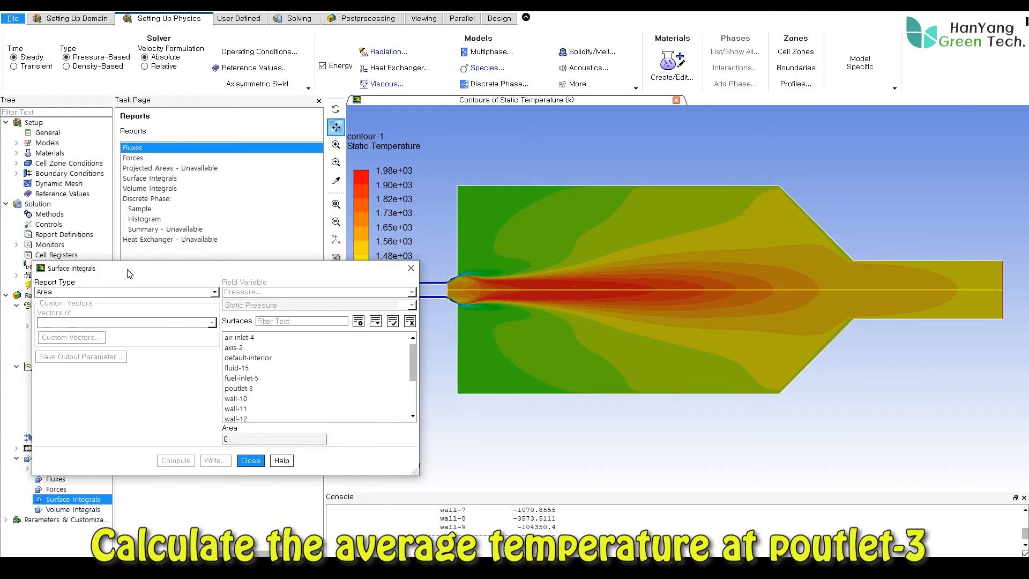
{"action": "left_click", "coordinate": [143, 292]}
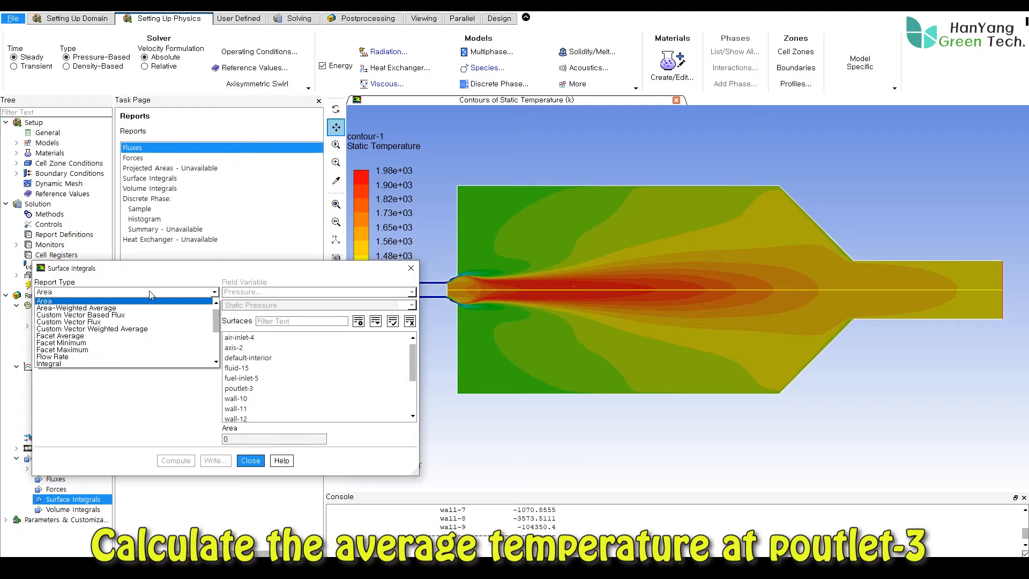
{"action": "scroll", "coordinate": [134, 345], "scroll_direction": "up", "scroll_amount": 1}
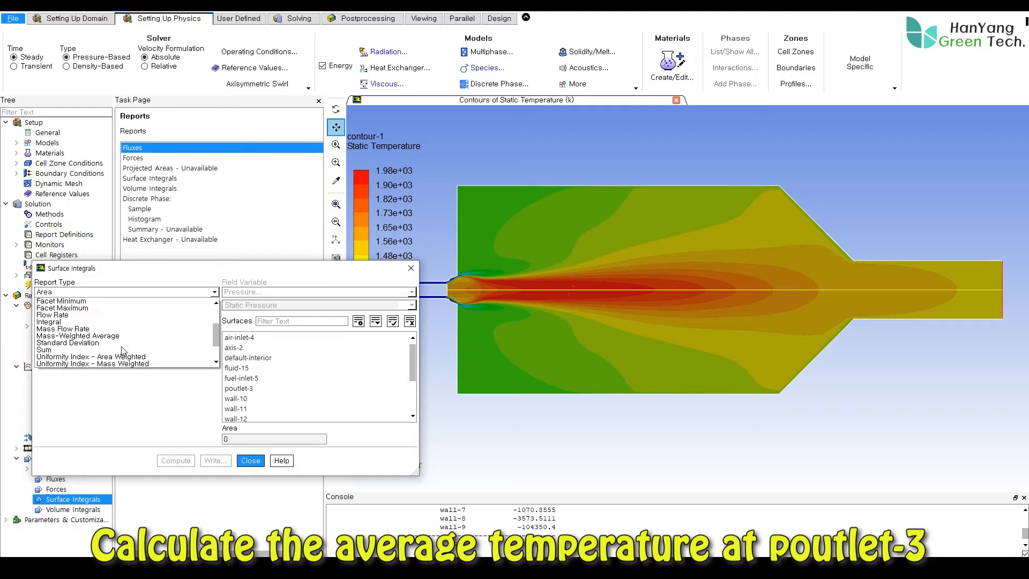
{"action": "left_click", "coordinate": [118, 336]}
{"action": "left_click_drag", "start_coordinate": [240, 268], "coordinate": [248, 212]}
{"action": "left_click", "coordinate": [261, 235]}
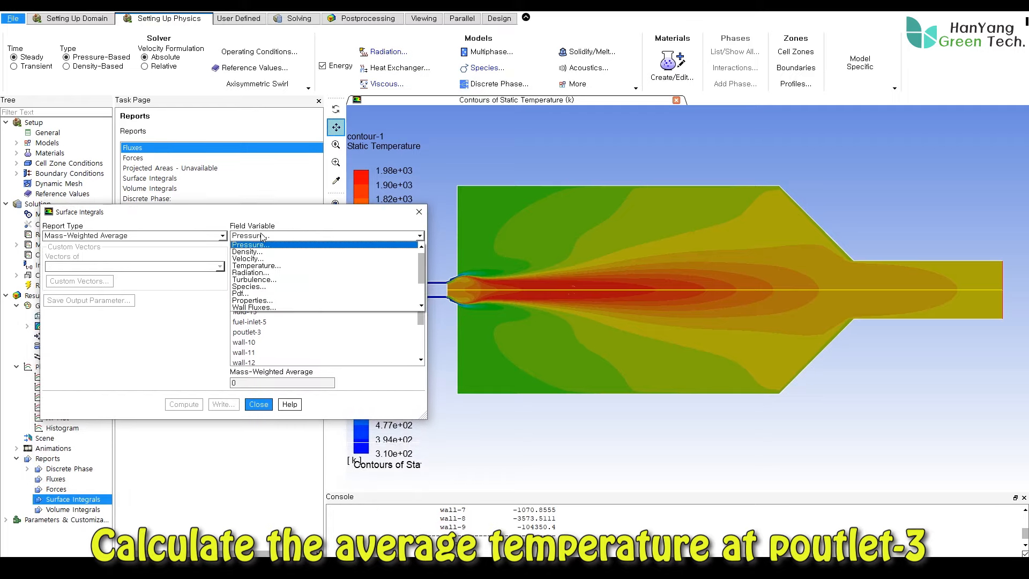
{"action": "left_click", "coordinate": [255, 268]}
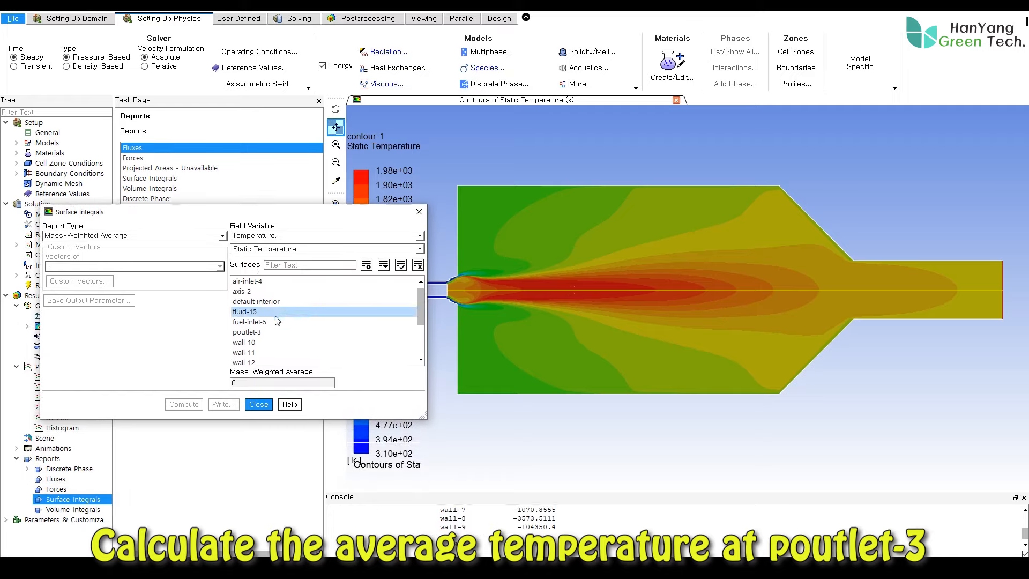
{"action": "left_click", "coordinate": [259, 333]}
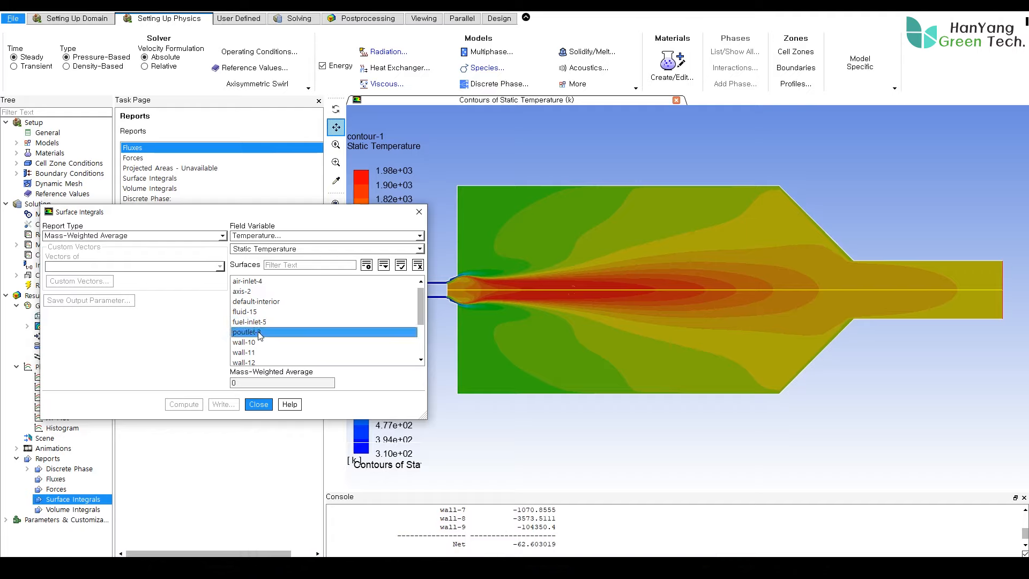
{"action": "left_click", "coordinate": [184, 405]}
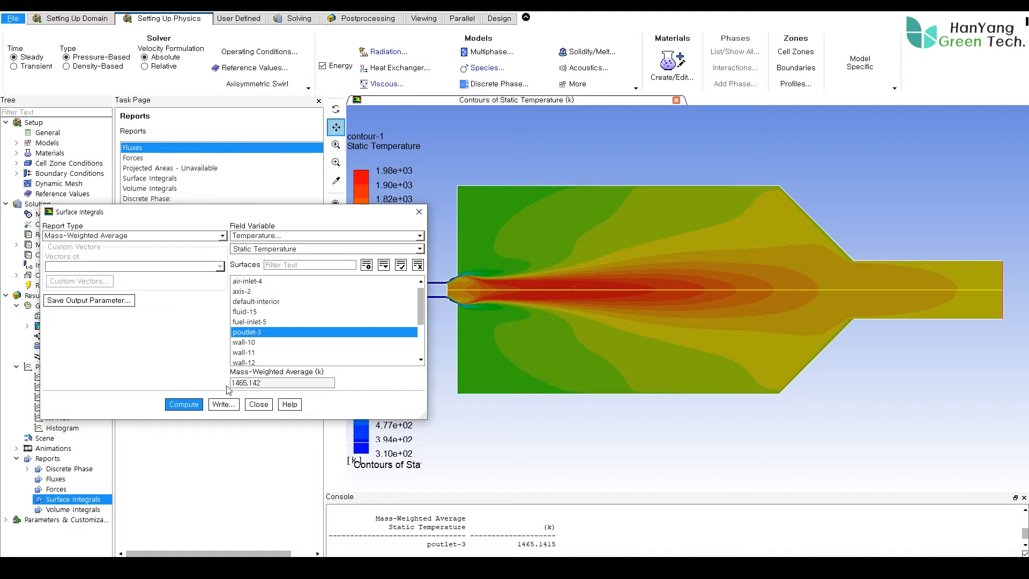
{"action": "left_click", "coordinate": [259, 405]}
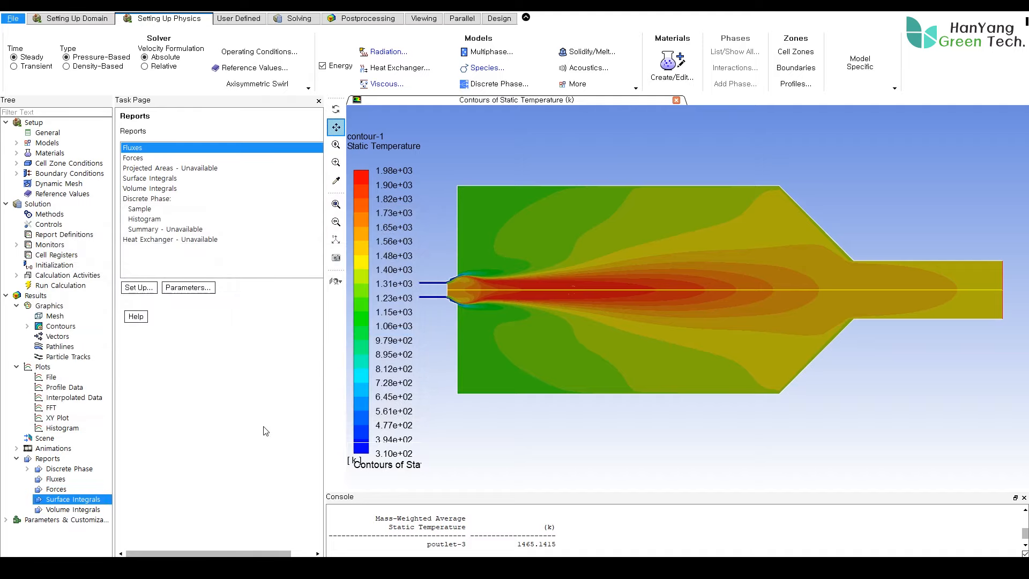